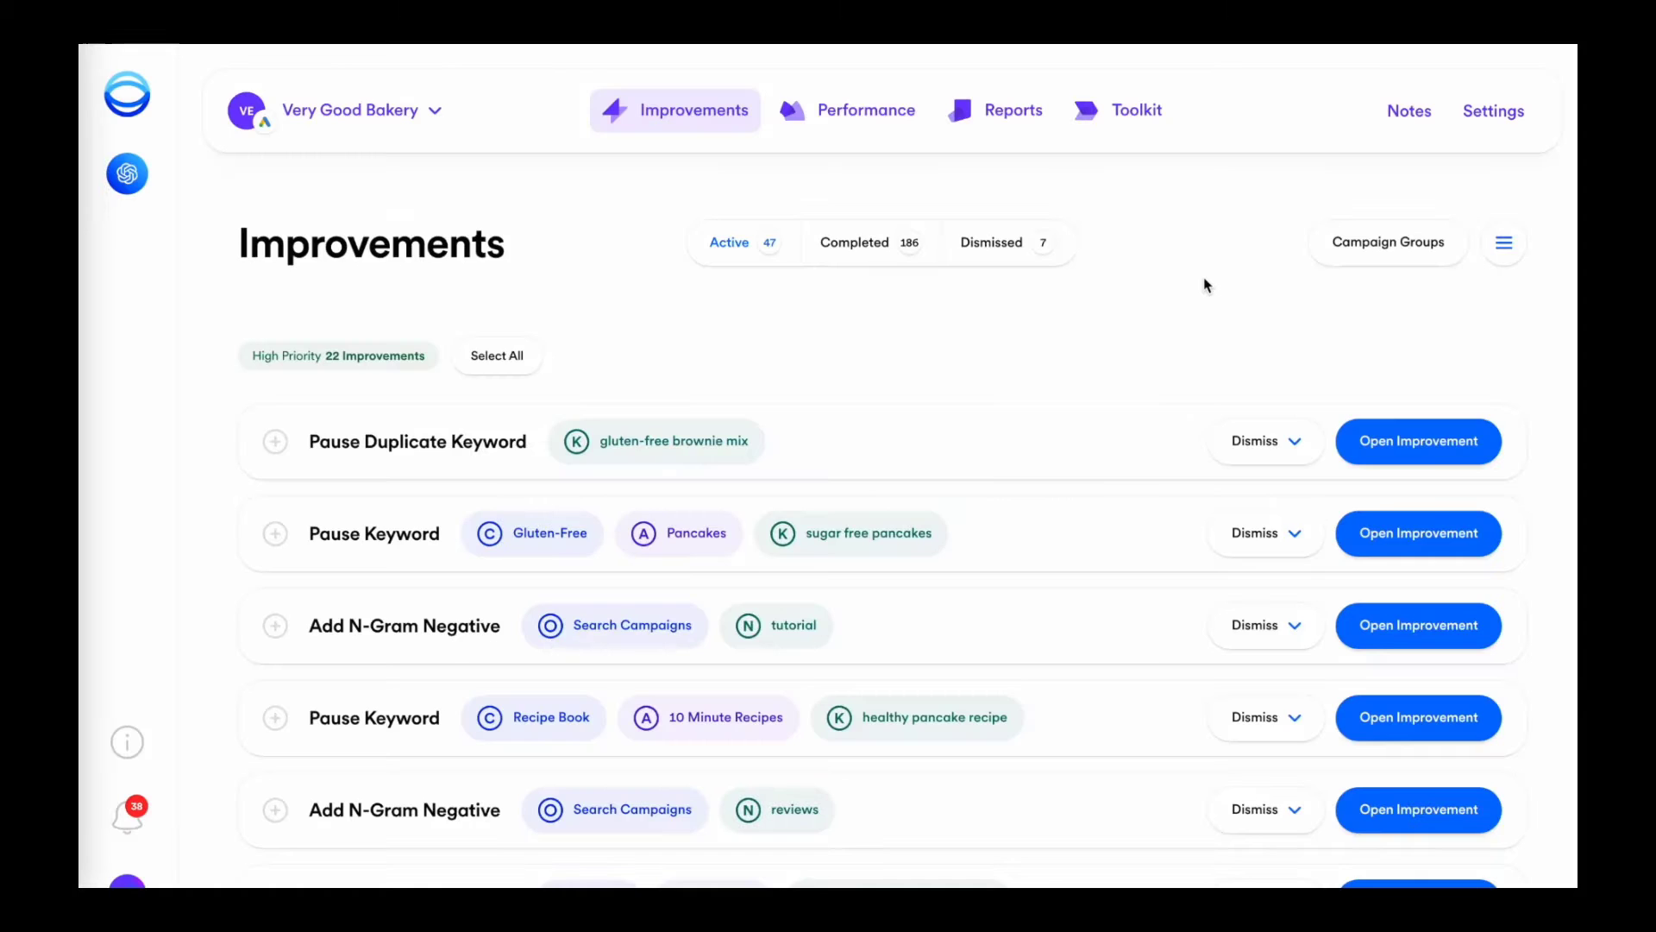
Open the 'reviews' n-gram improvement, review its stats, and add 'reviews' as a negative keyword.
scroll(1203, 284, "down", 3)
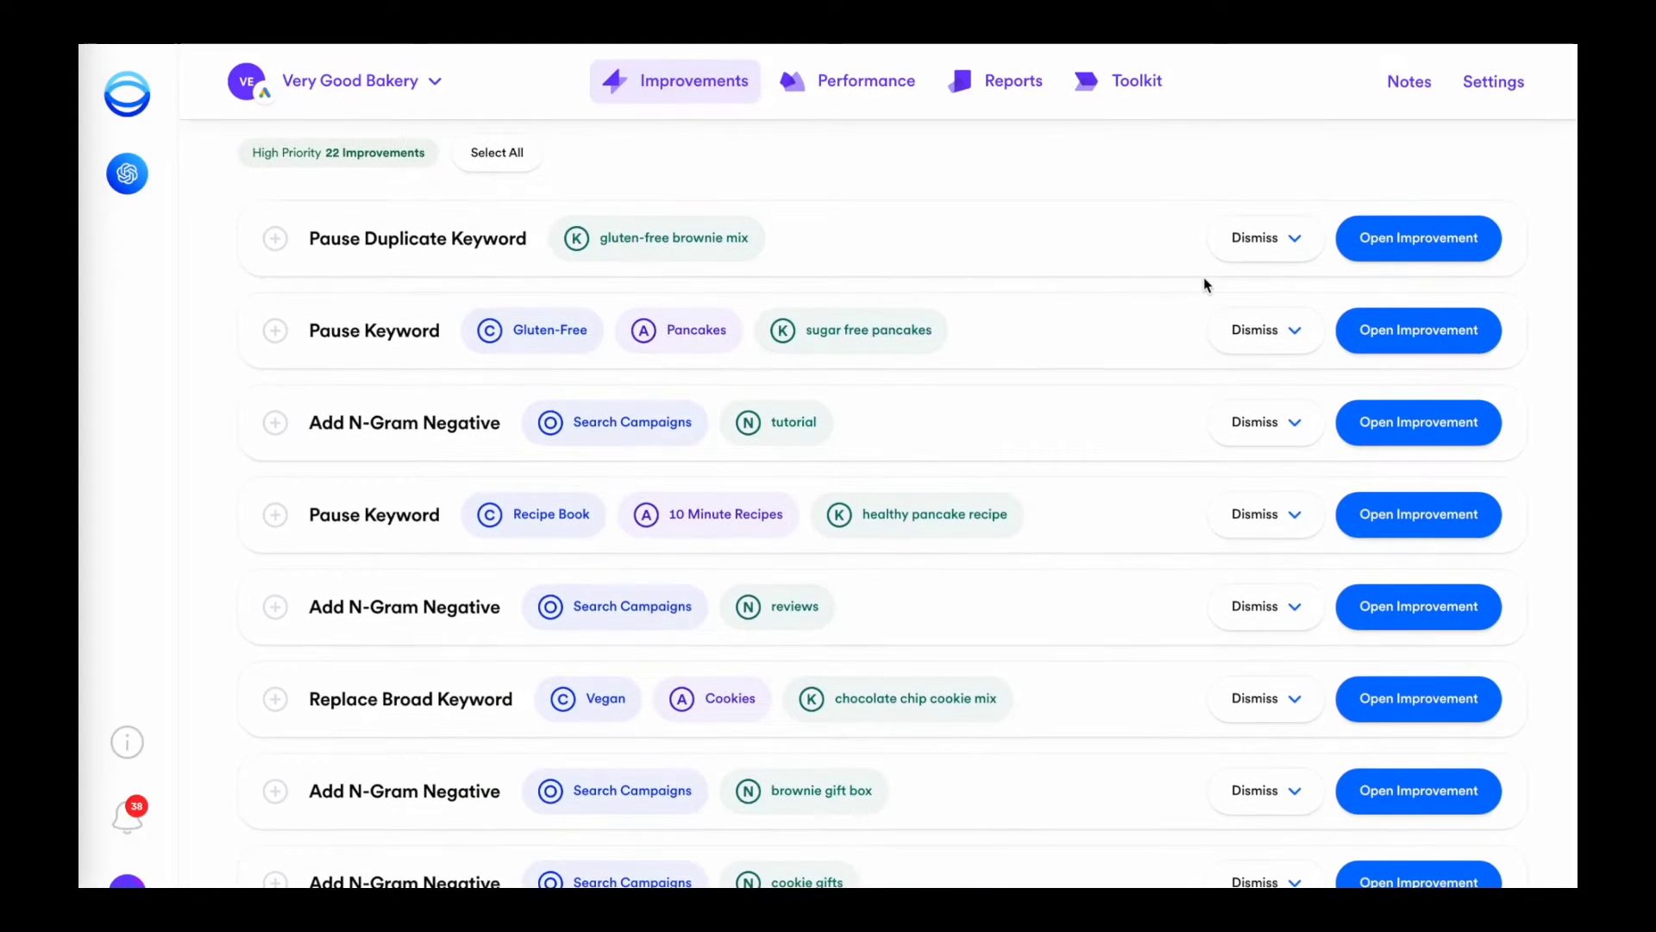
left_click(1394, 613)
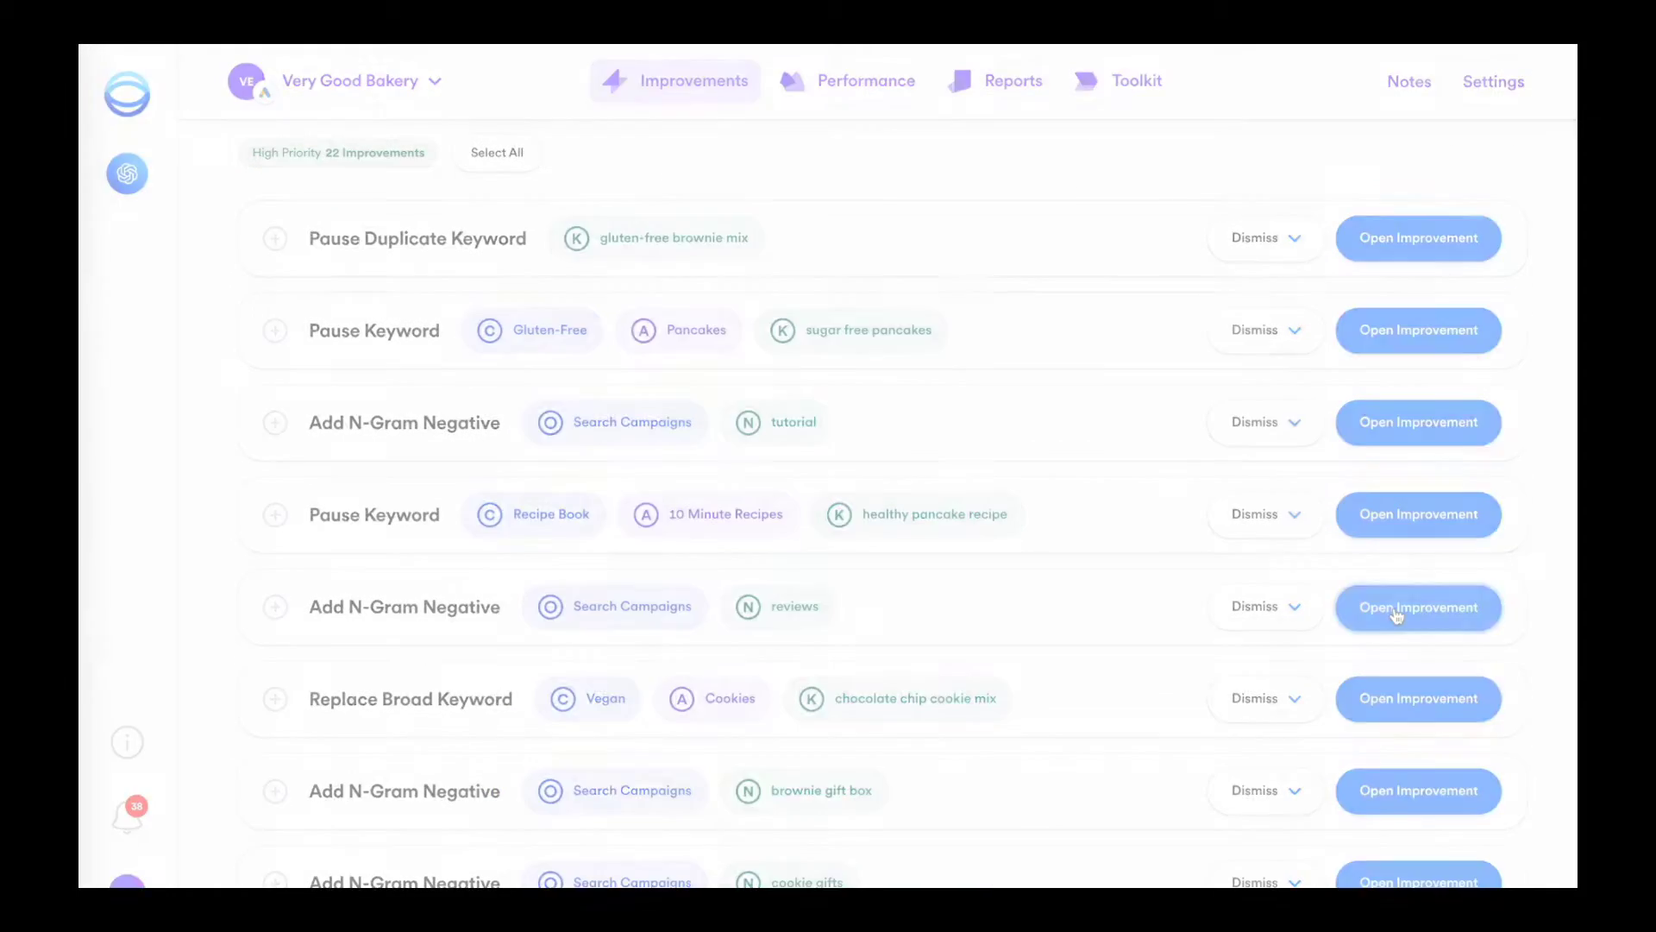
scroll(1363, 153, "down", 6)
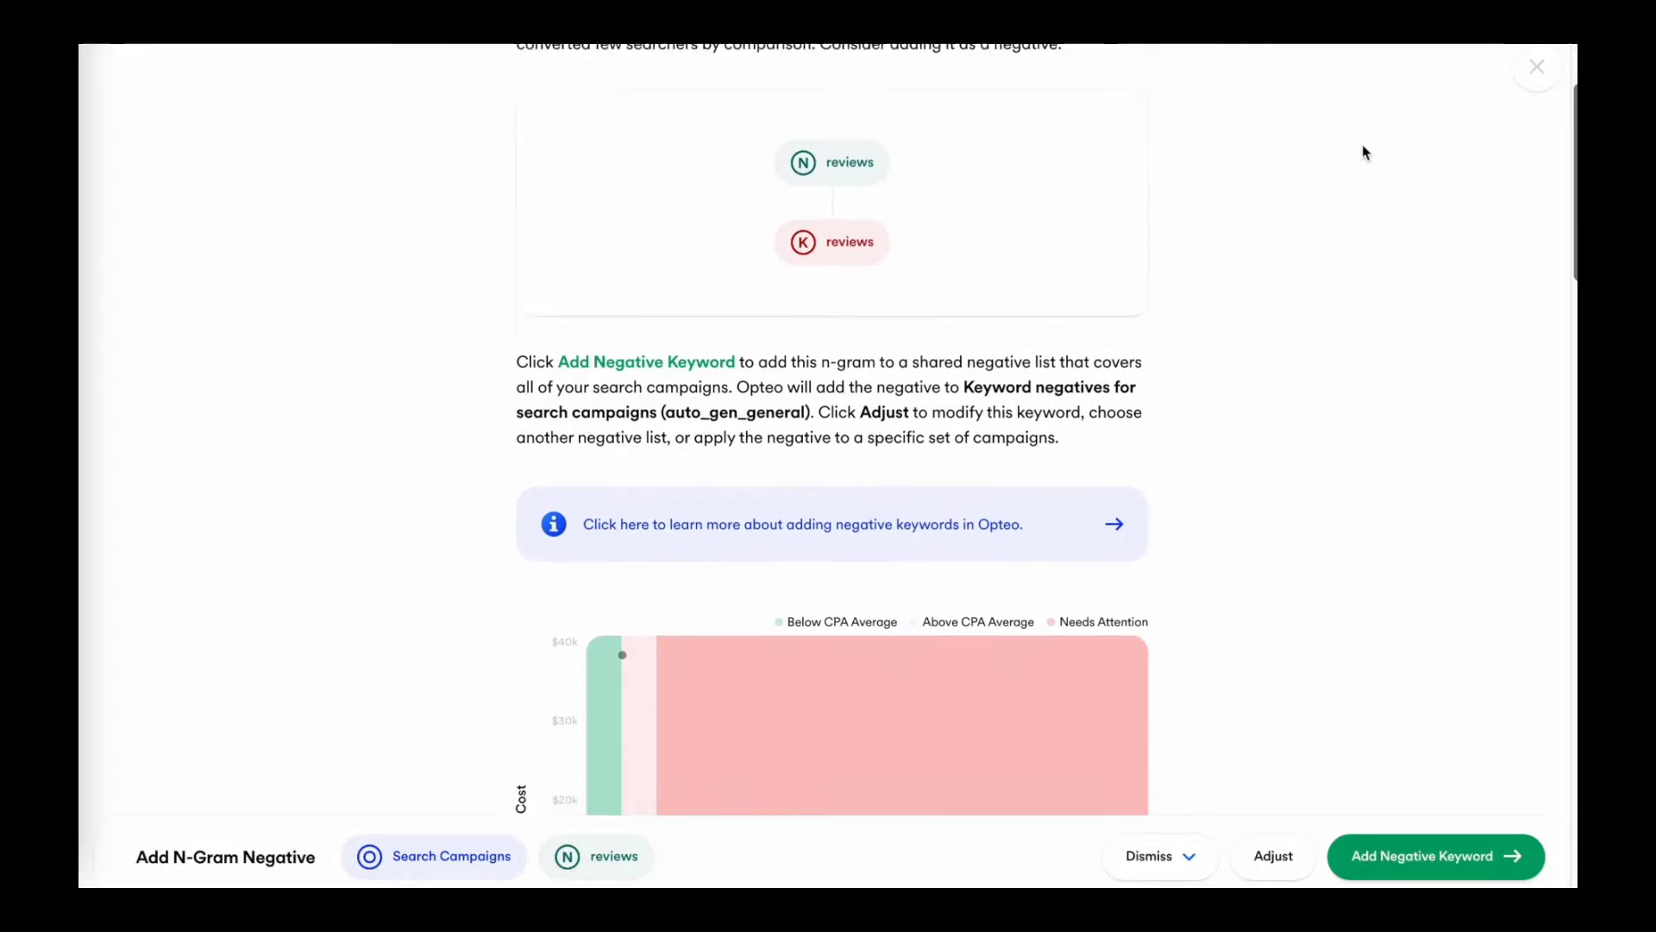
scroll(1363, 152, "down", 9)
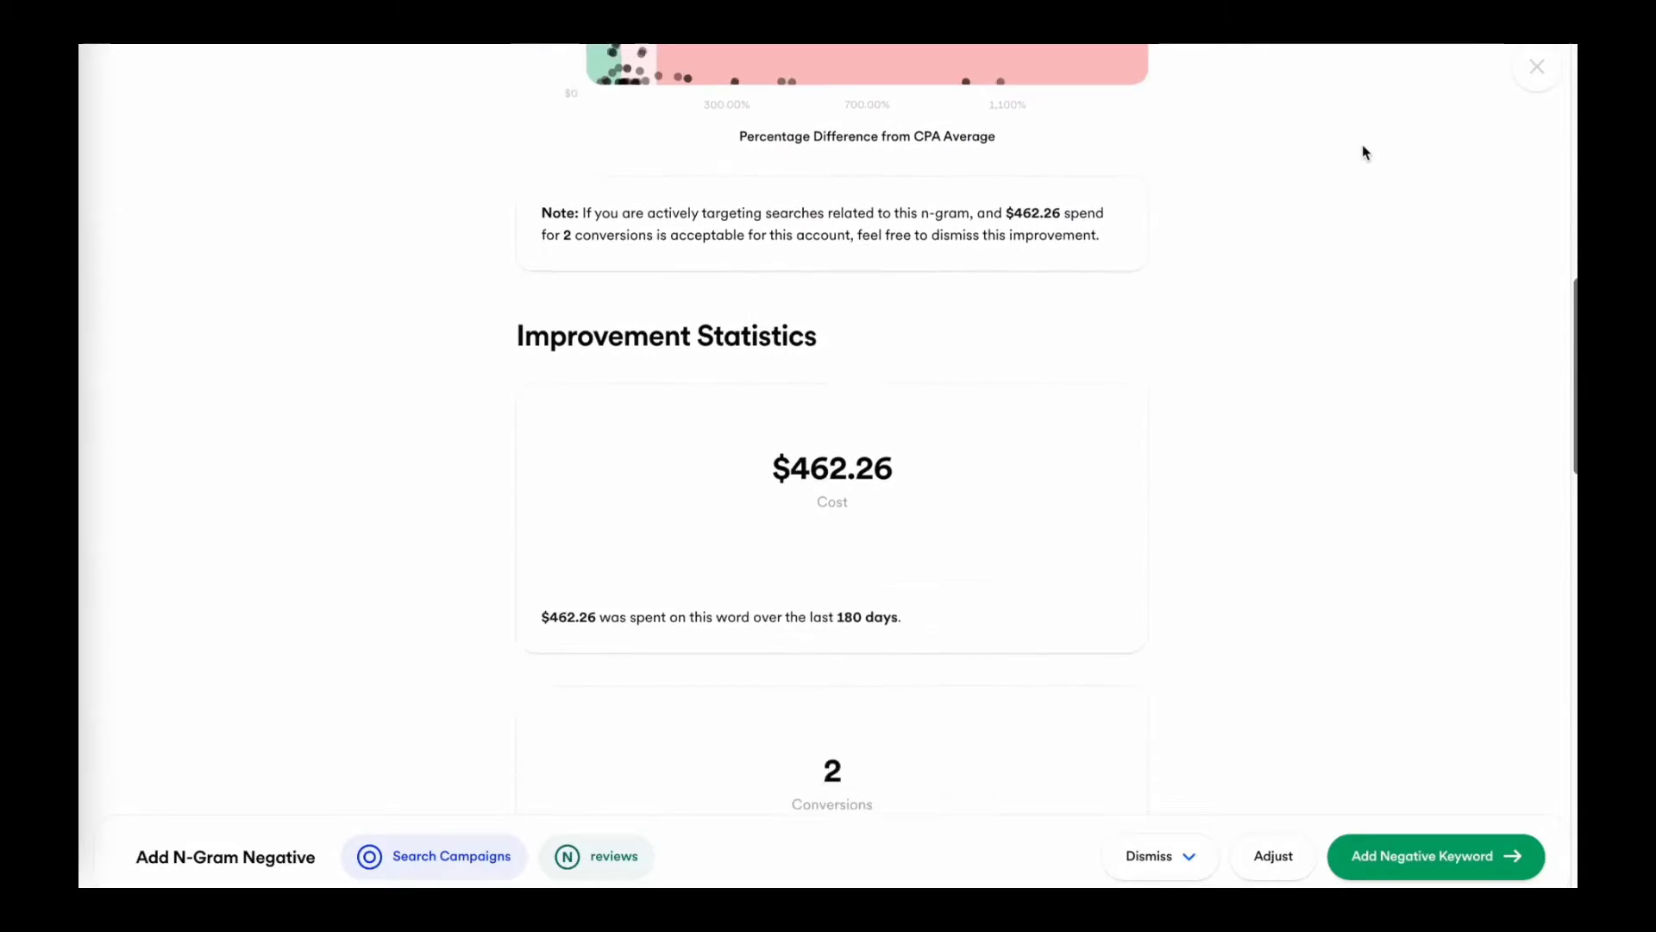
scroll(1362, 153, "down", 10)
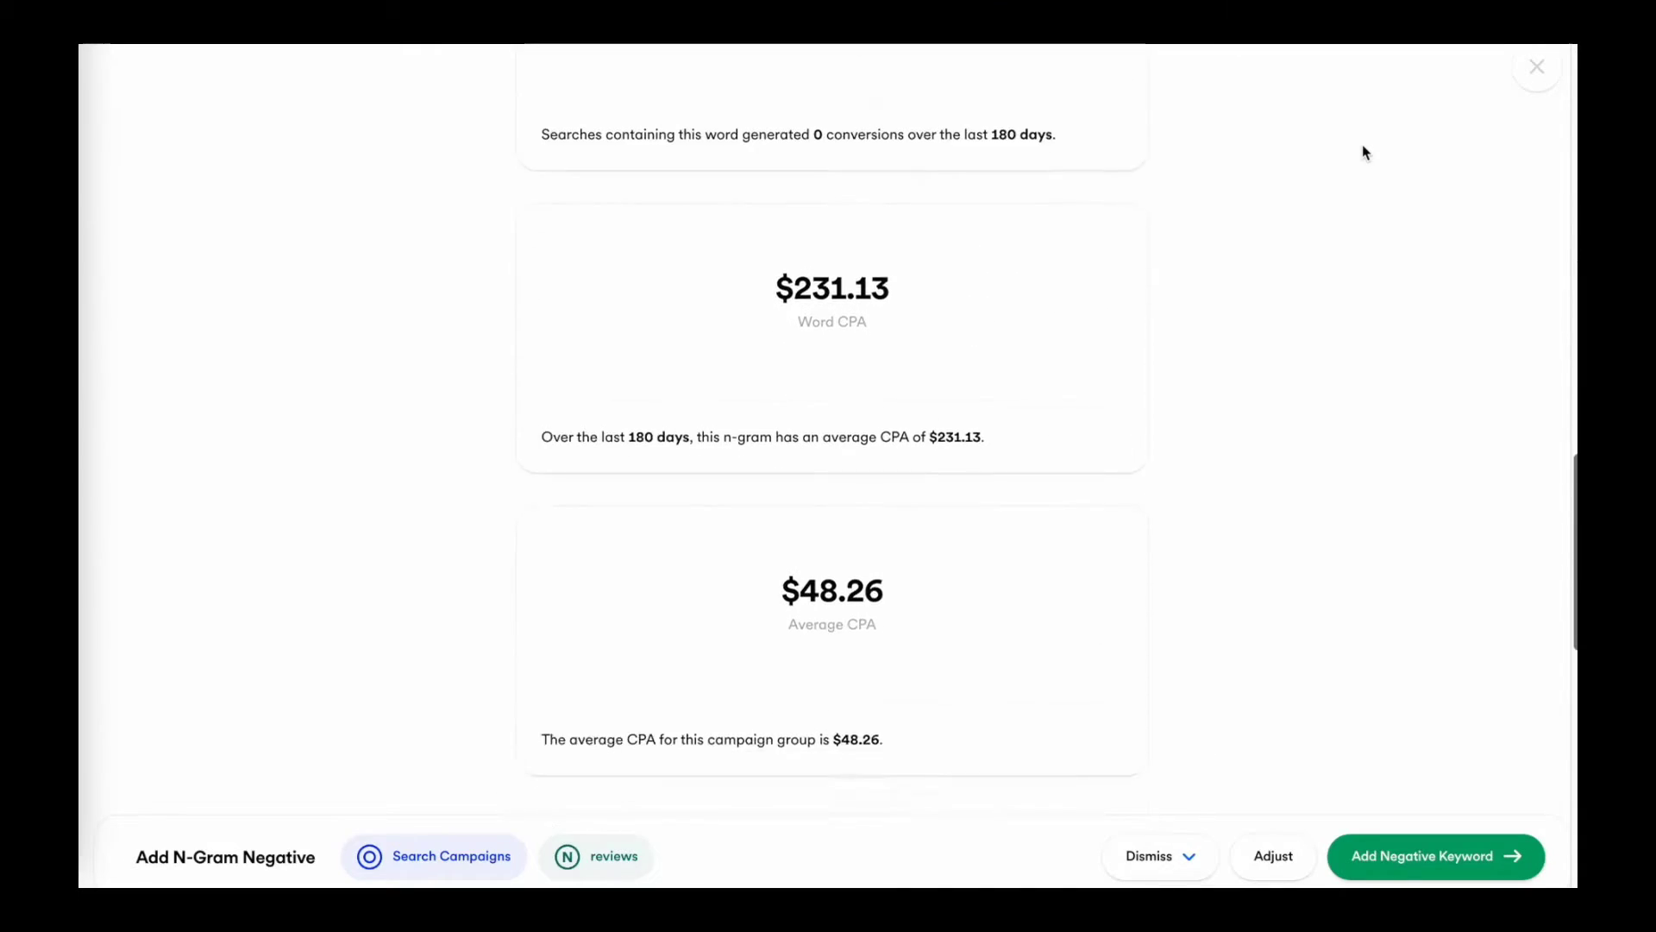
scroll(1363, 153, "down", 6)
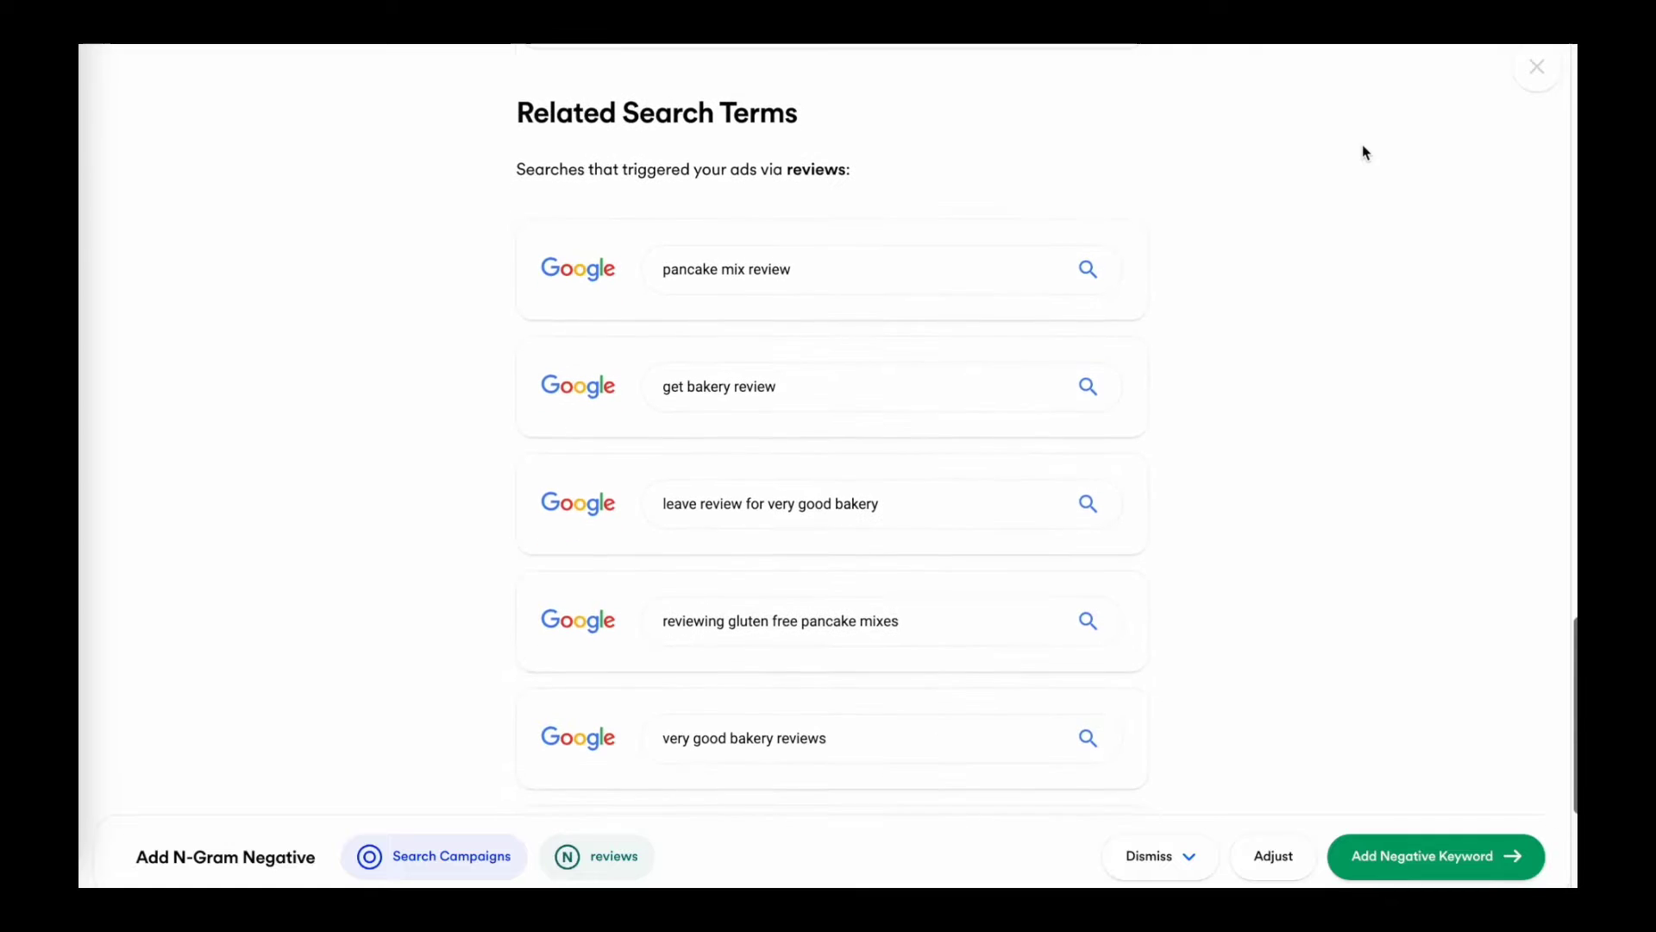
left_click(1437, 854)
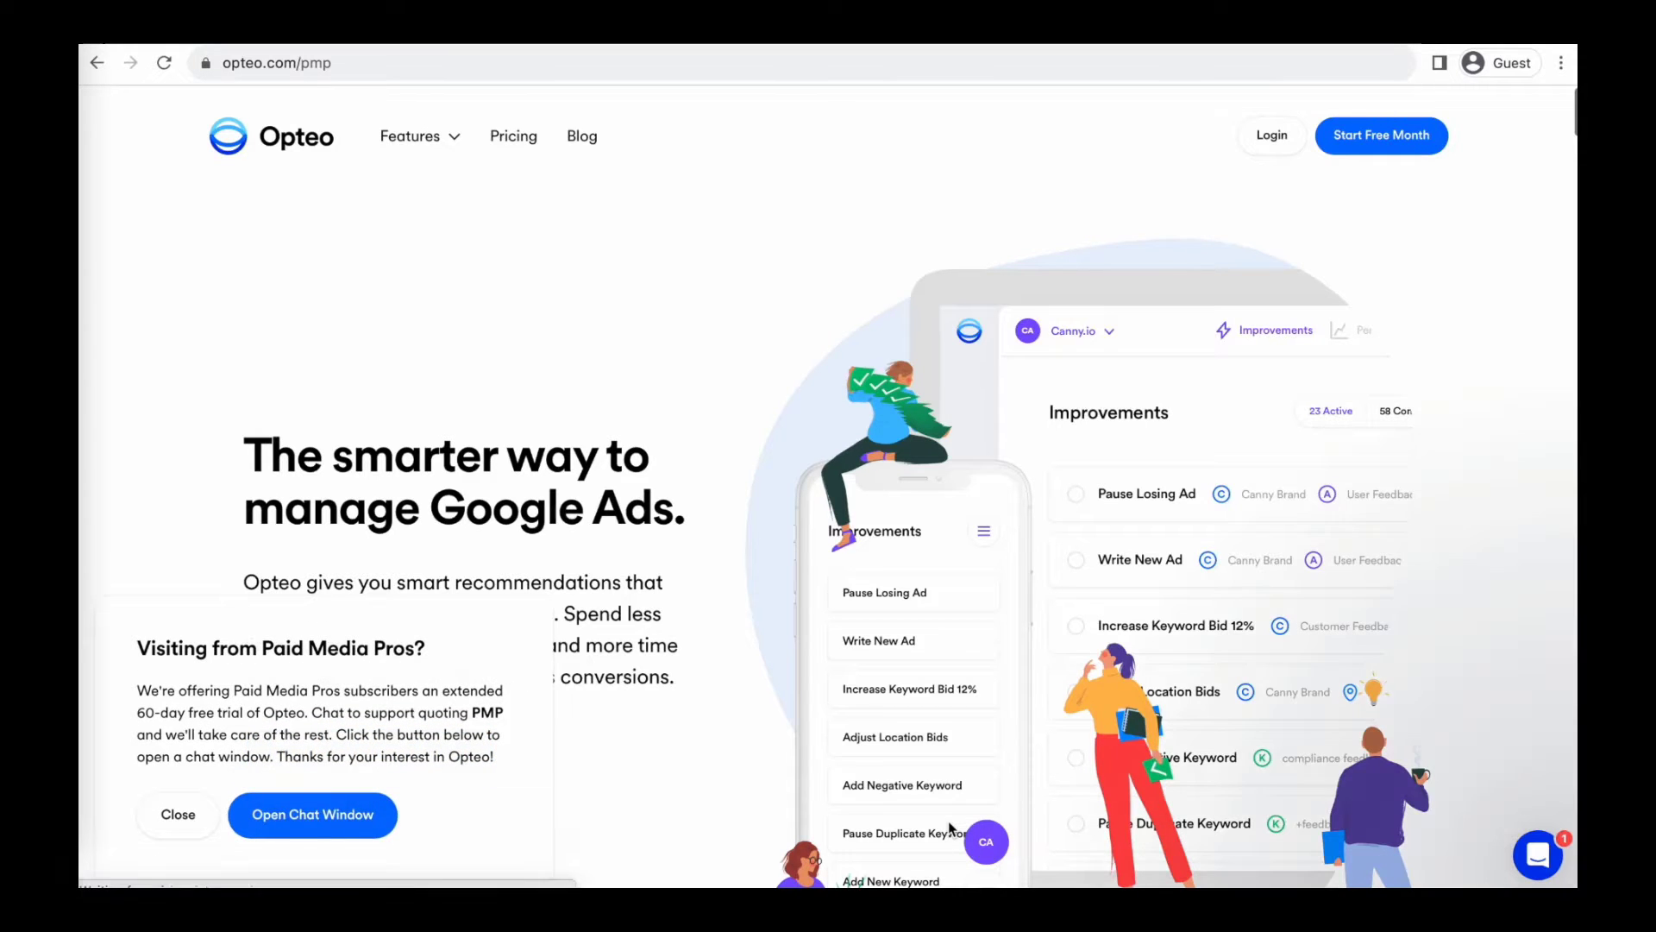
Submit a contact e-mail address in the support chat to request the extended trial.
left_click(1375, 765)
key("Return")
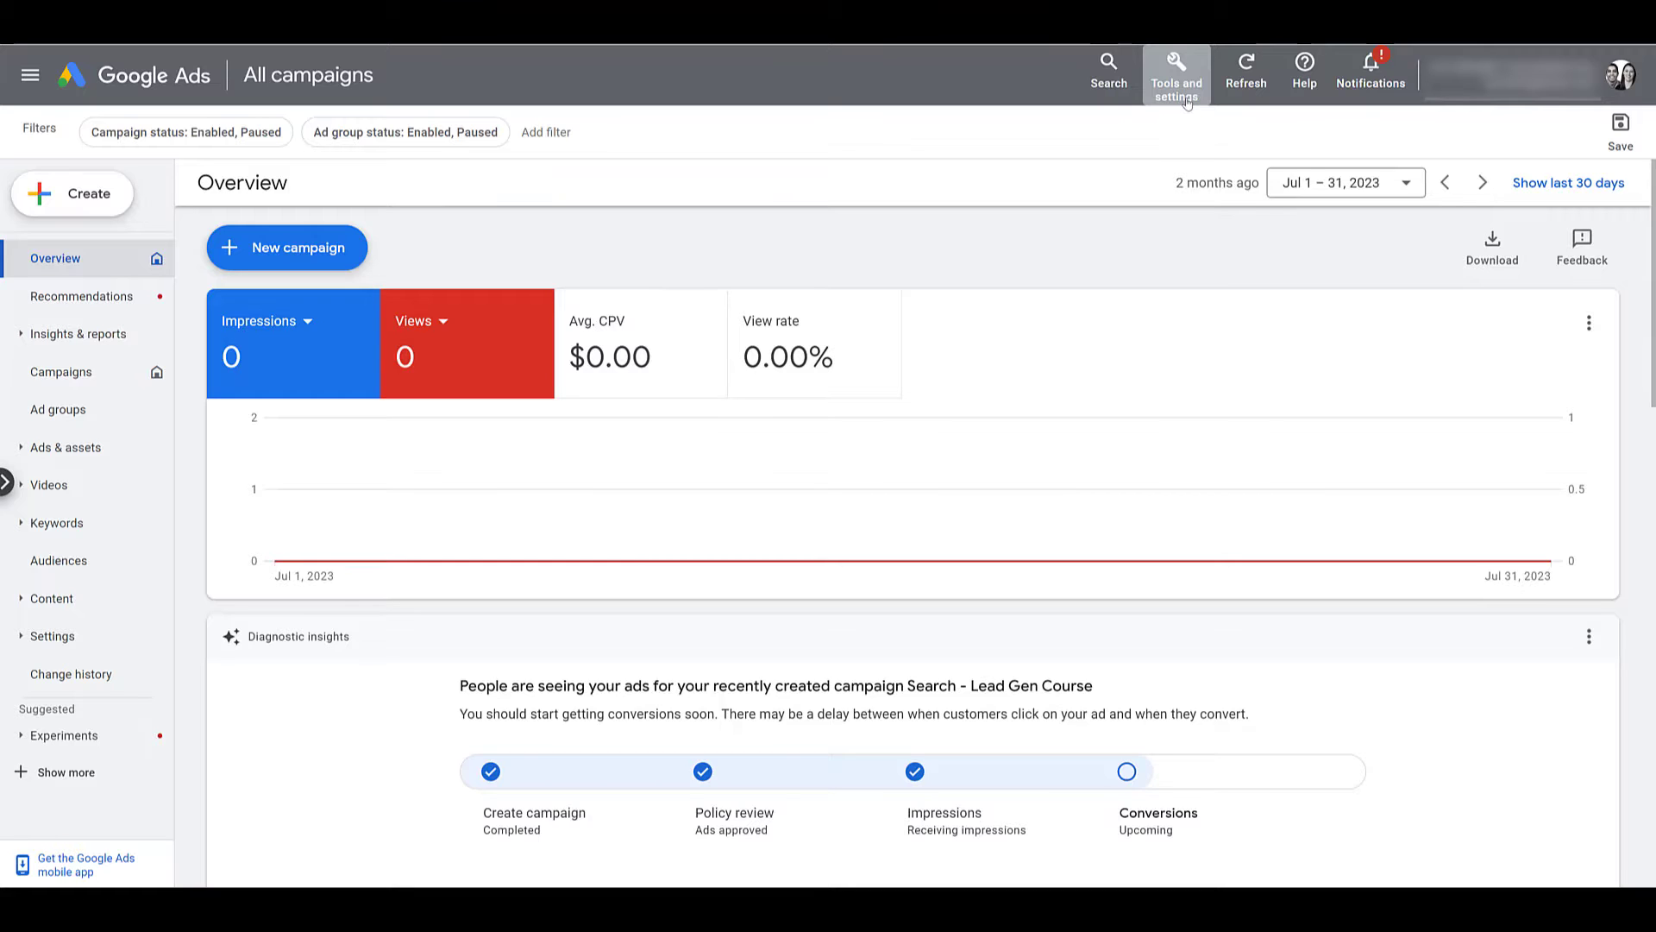
From Conversions, start a new phone-call conversion action tracking calls from ads.
left_click(1186, 102)
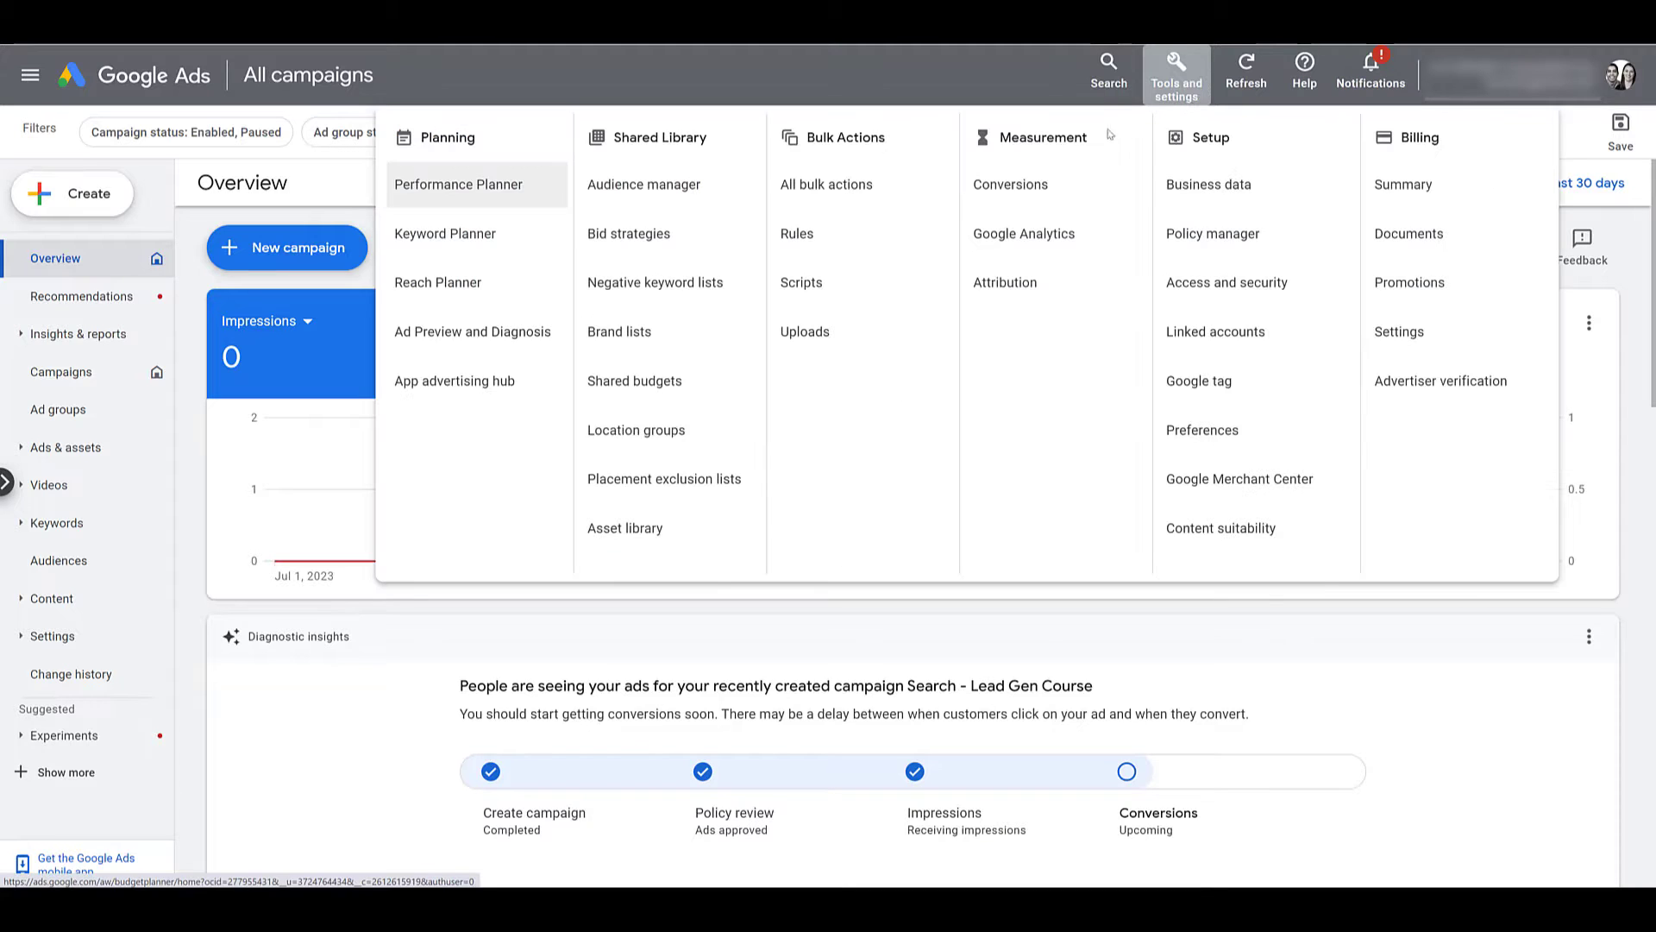
left_click(1053, 199)
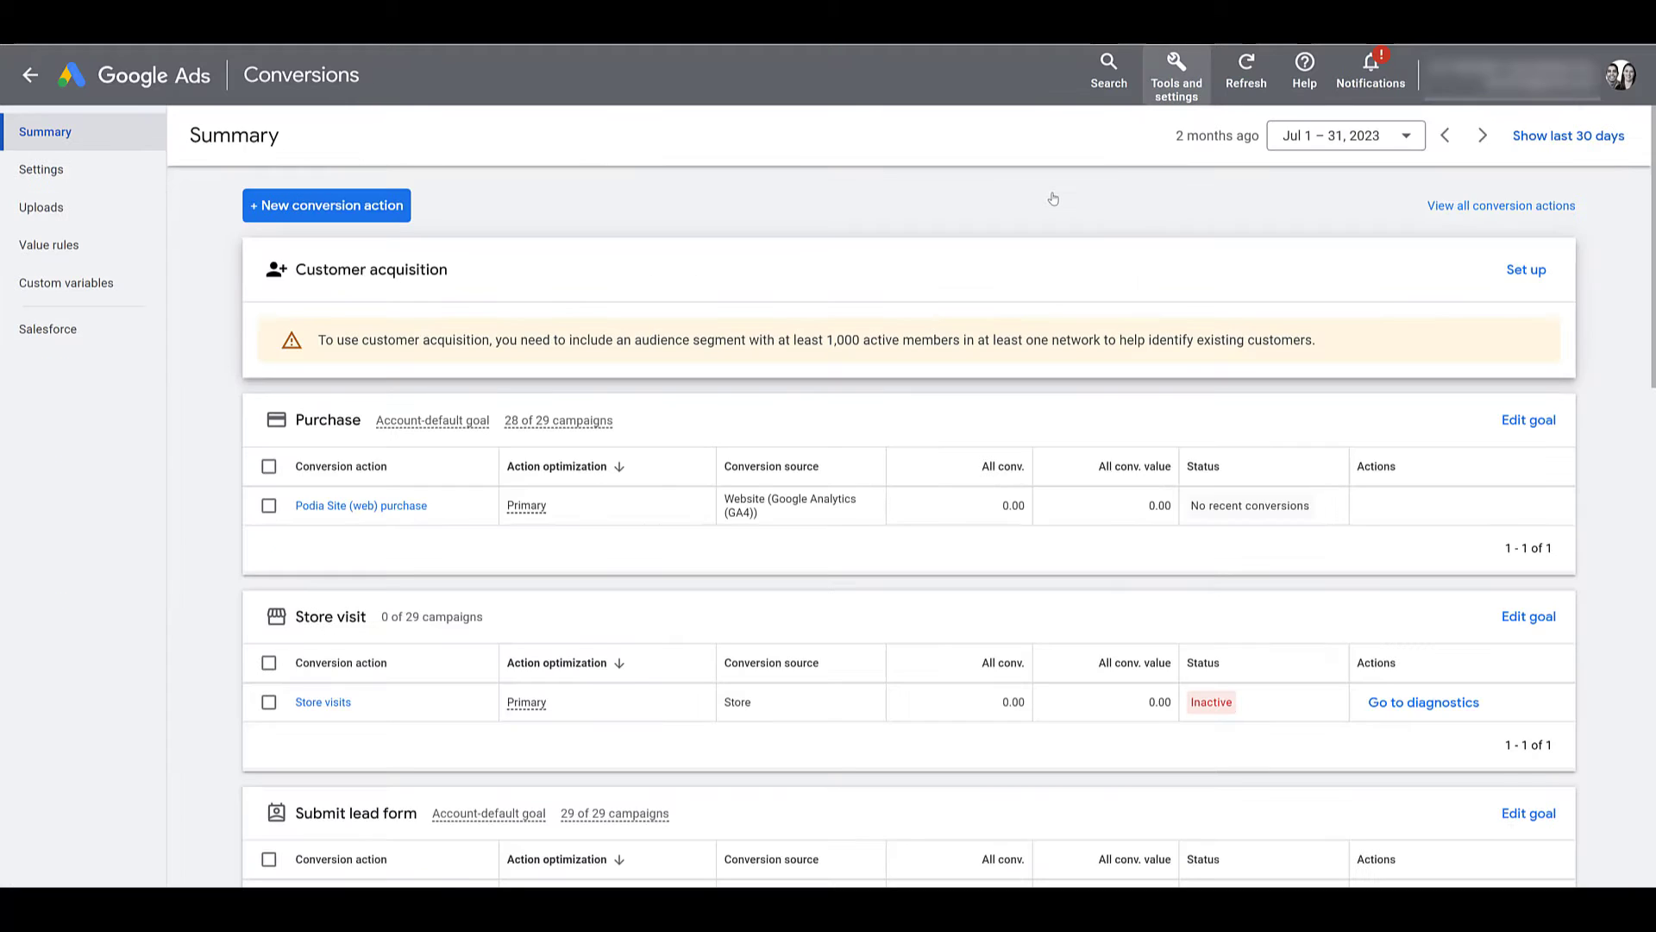
left_click(357, 214)
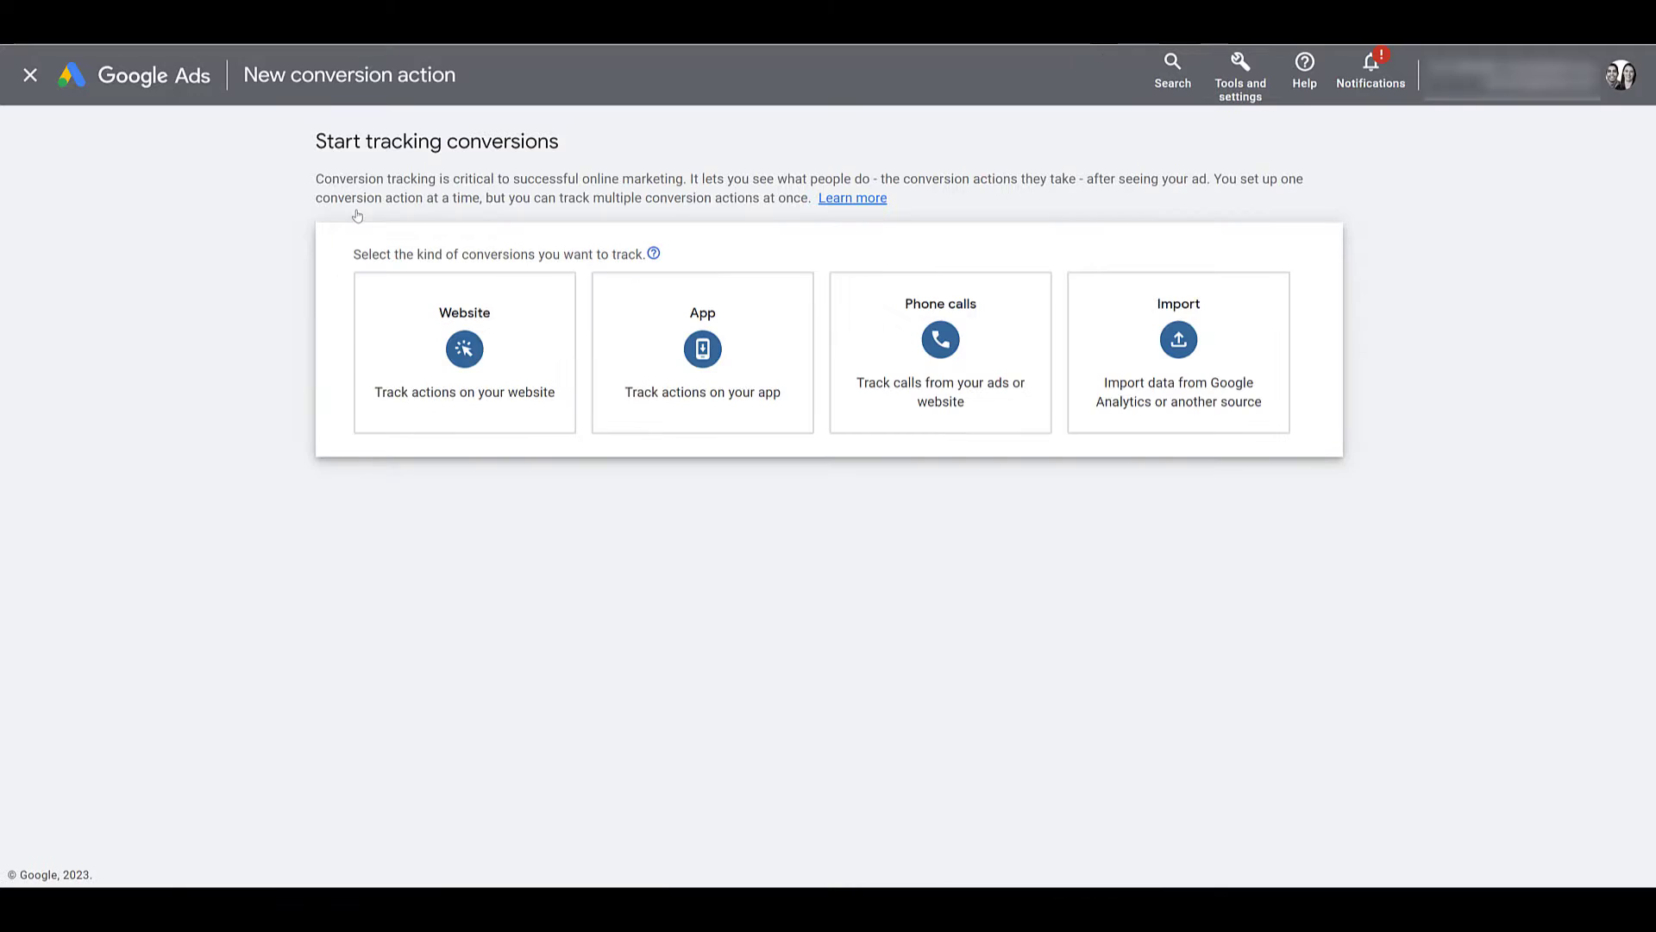
left_click(999, 381)
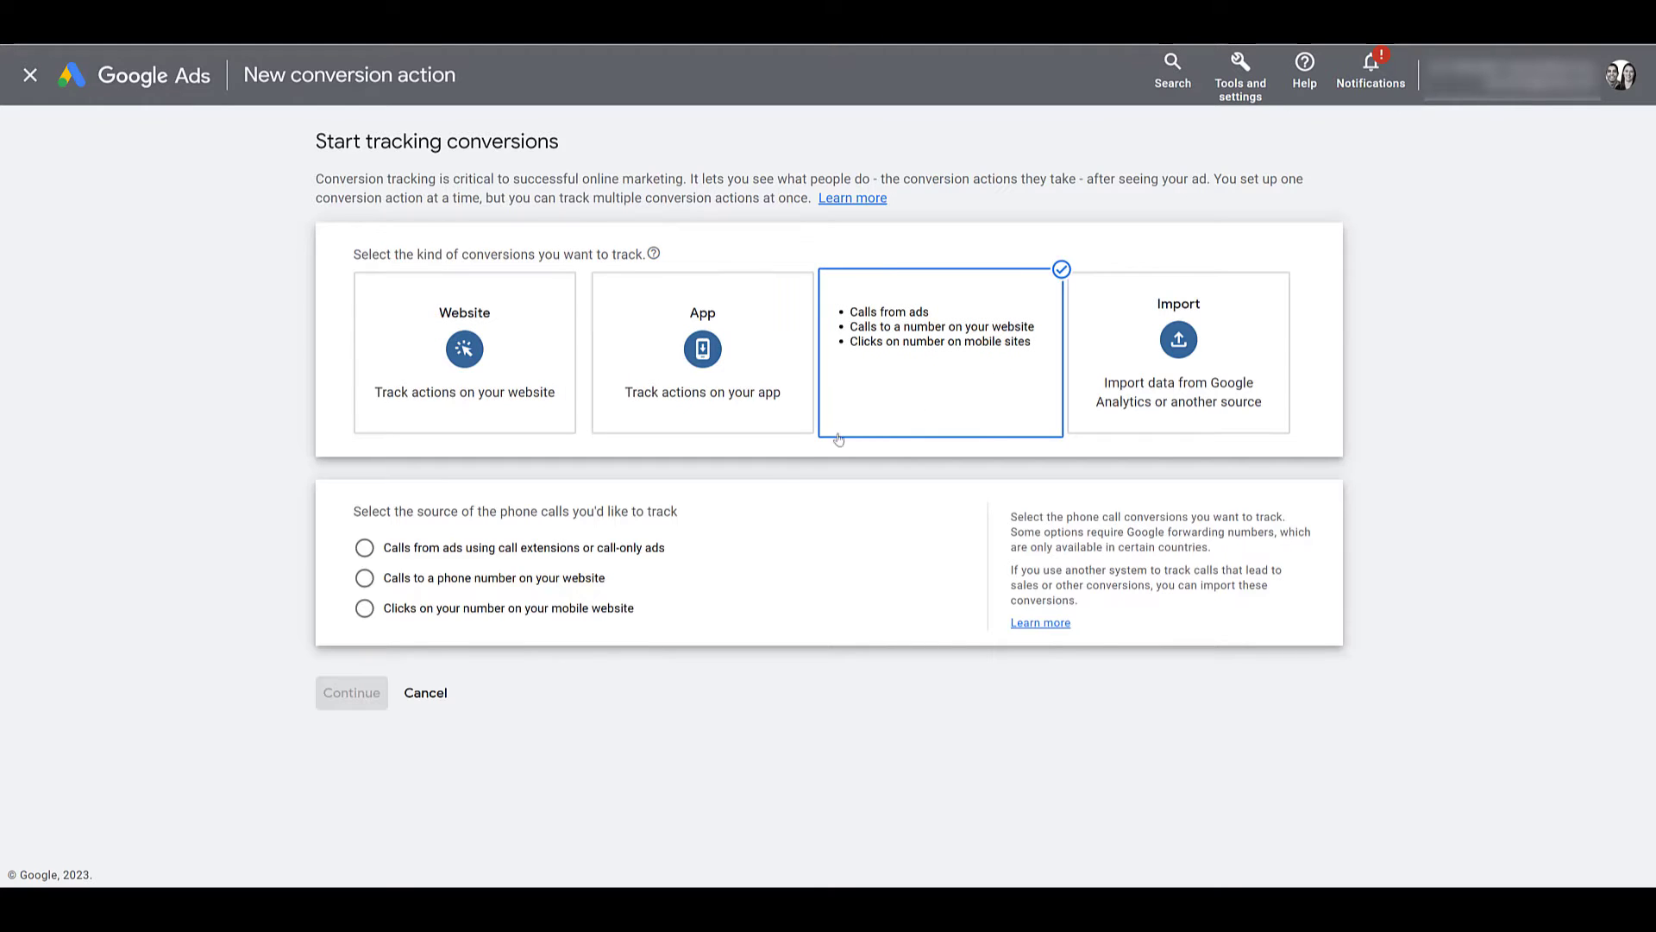
left_click(524, 562)
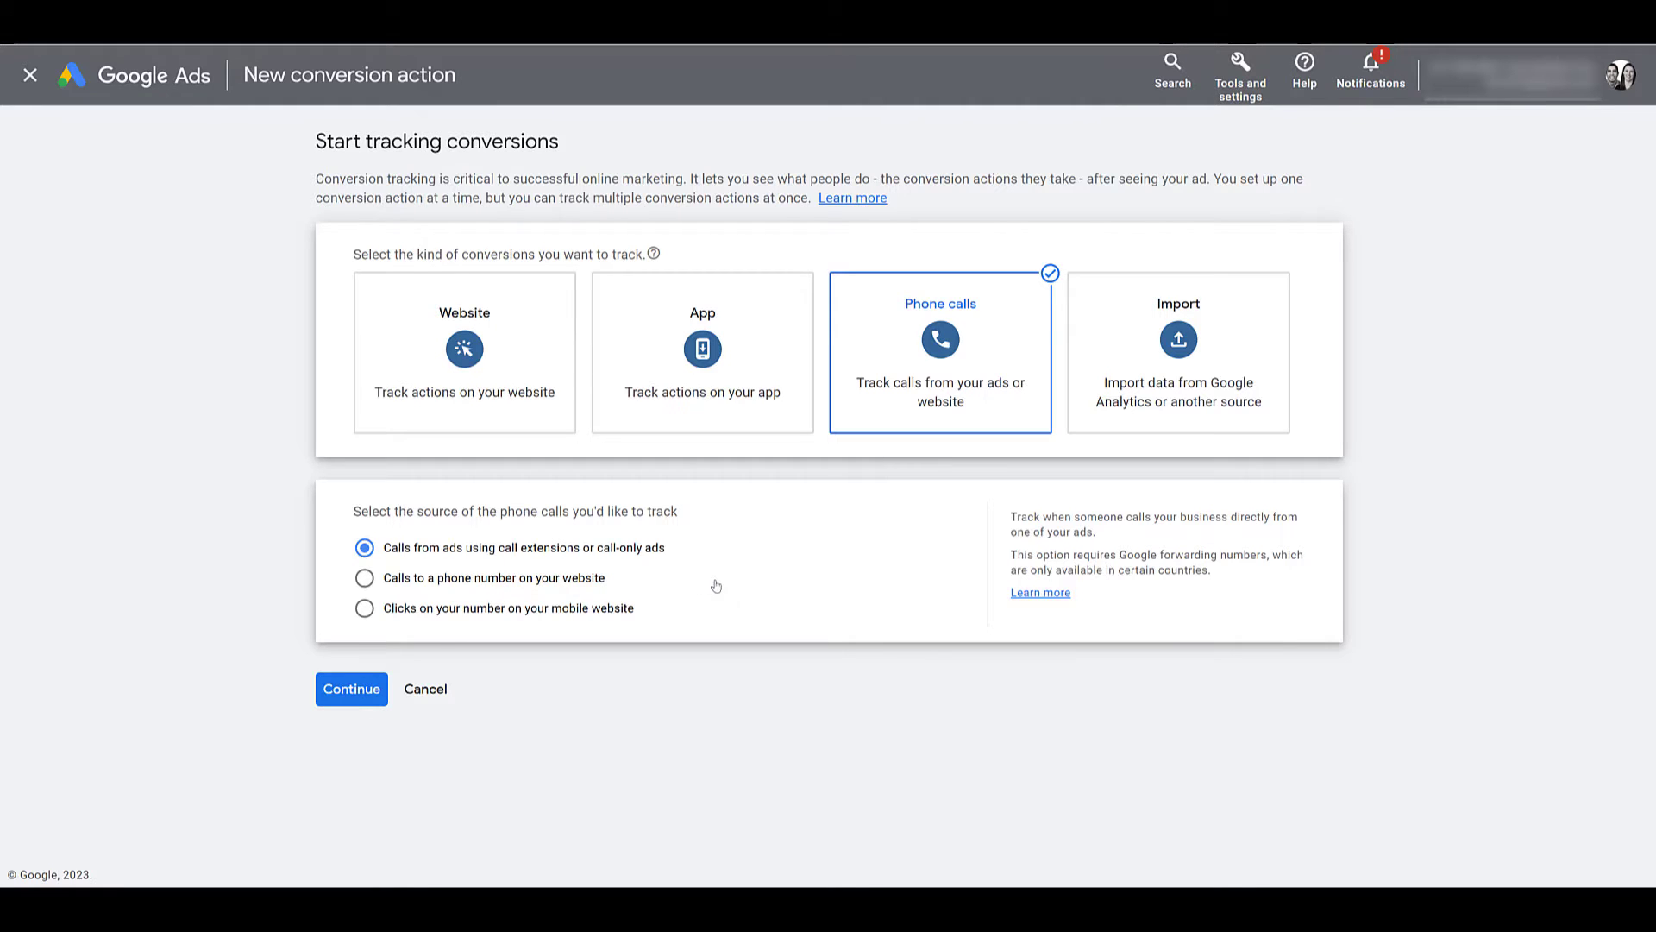
left_click(351, 689)
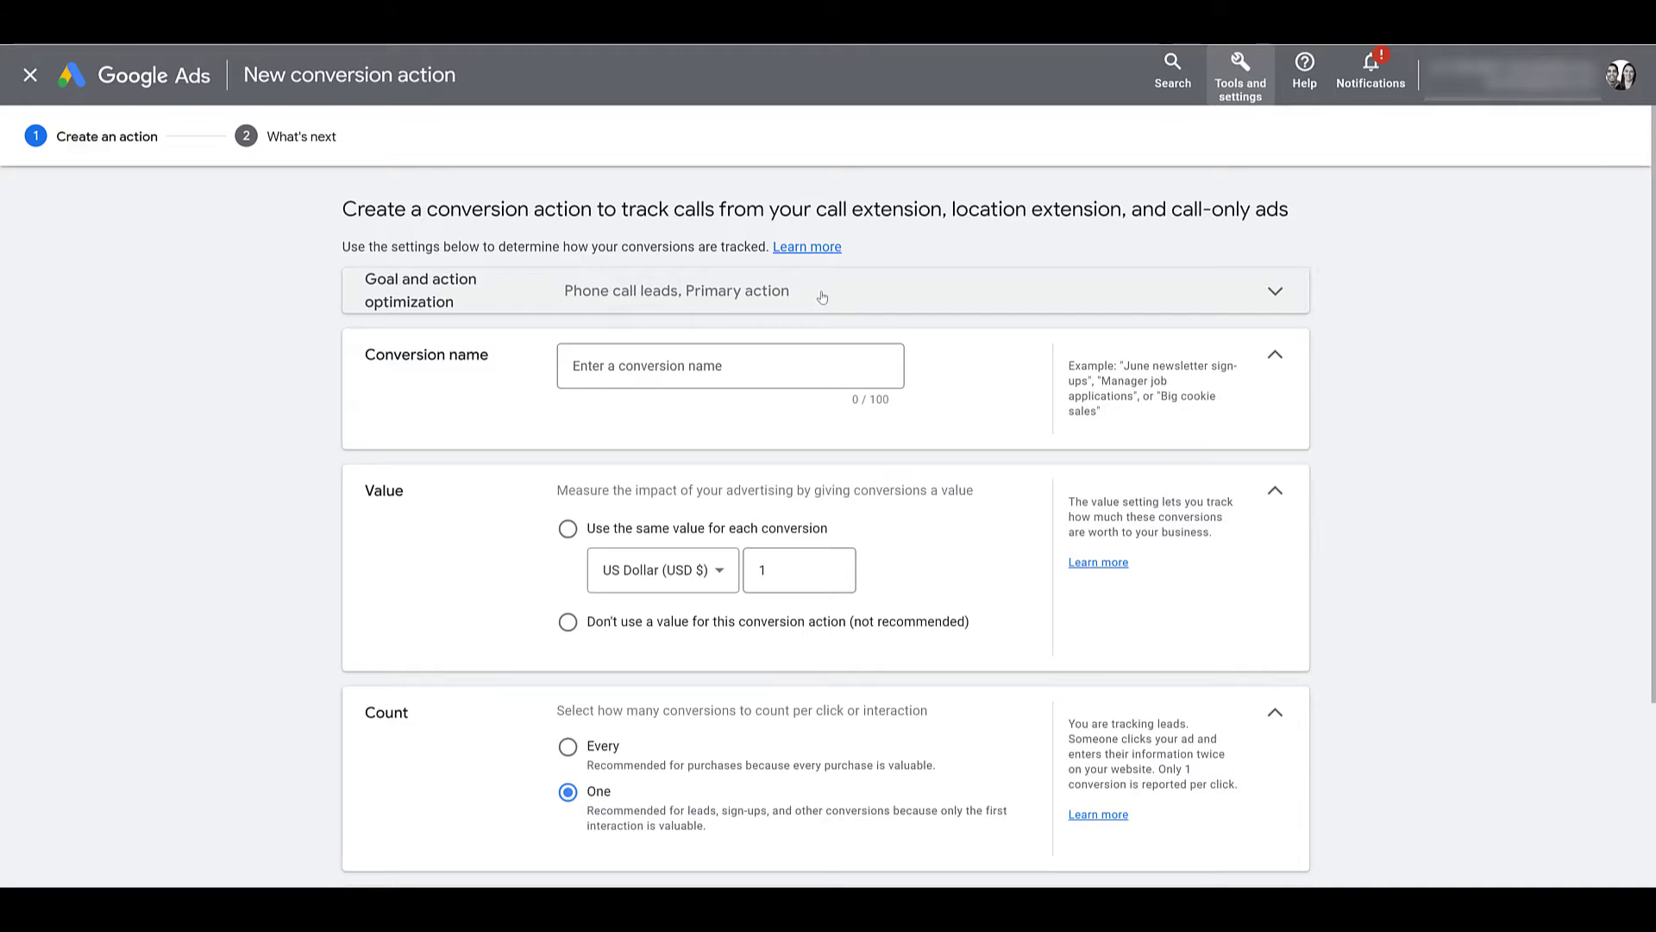
Name the conversion action 'Calls from Ads' with the same value of 10 for every conversion.
left_click(724, 371)
type("Calls from Ads")
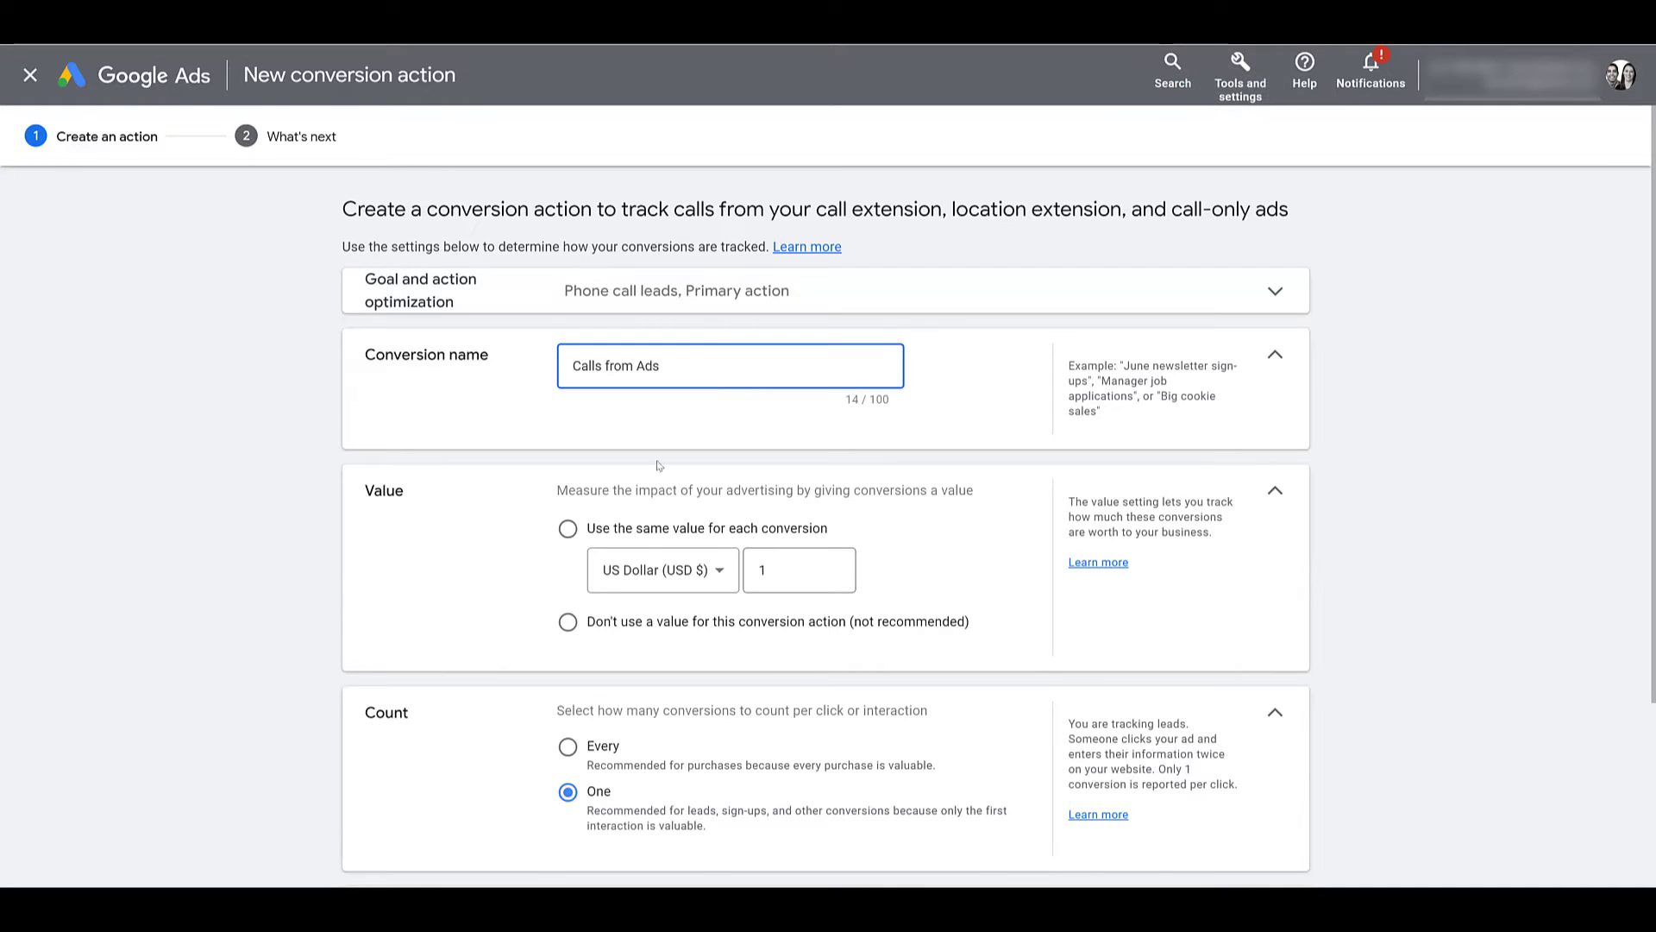
left_click(642, 539)
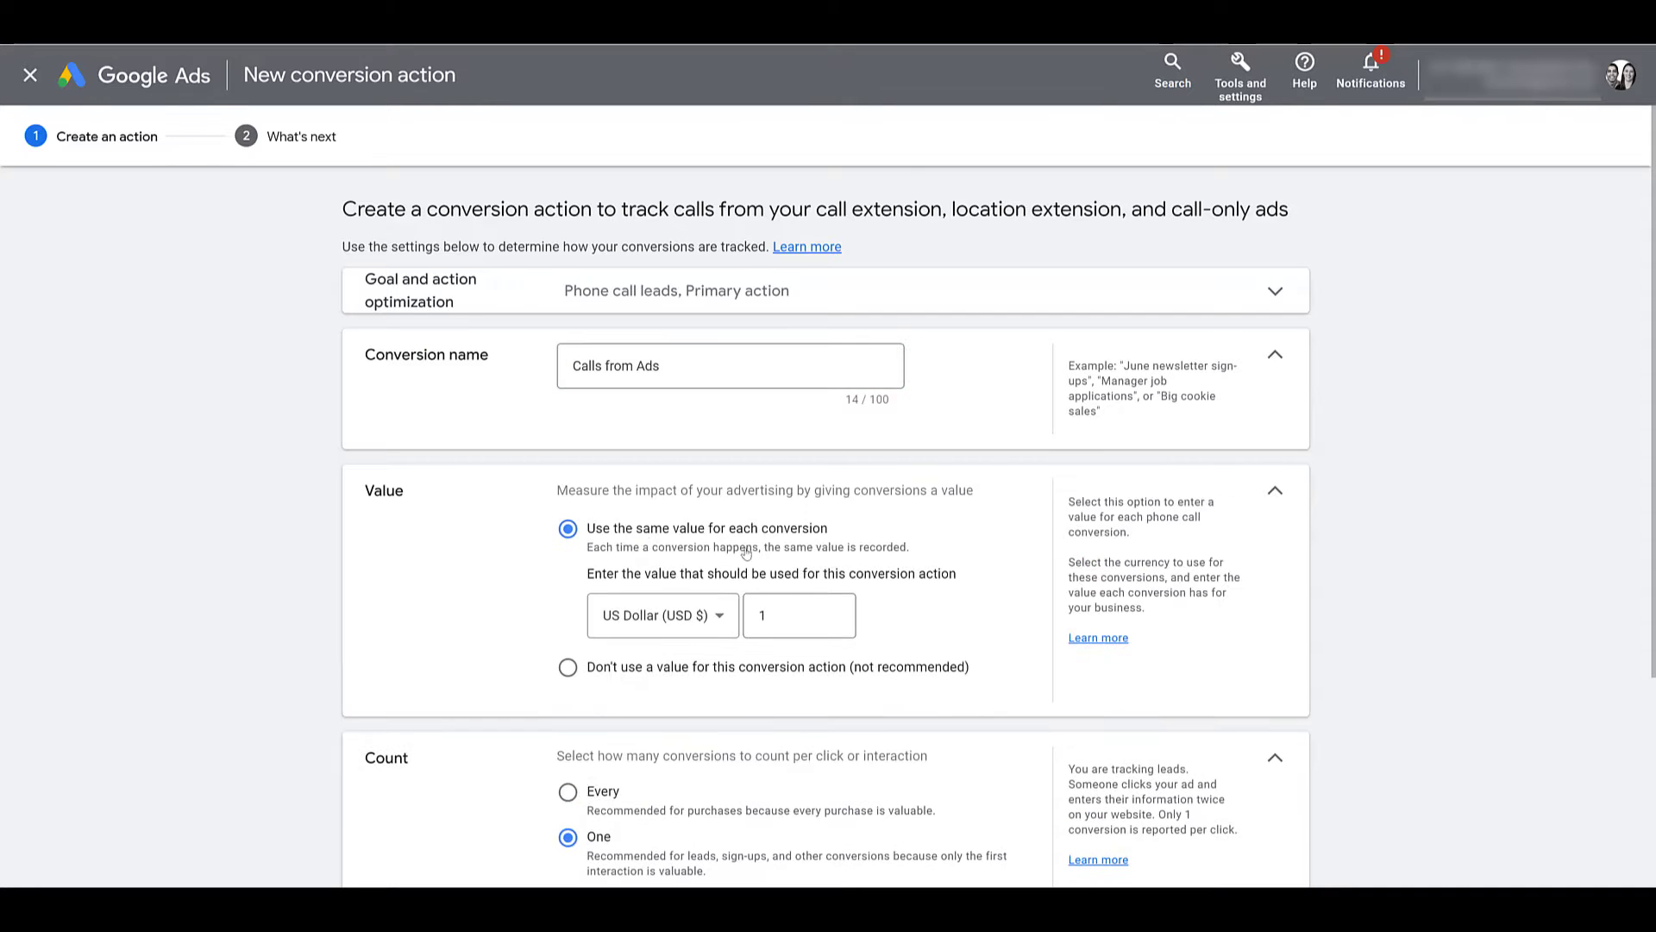
left_click(816, 621)
type("0")
scroll(815, 597, "down", 3)
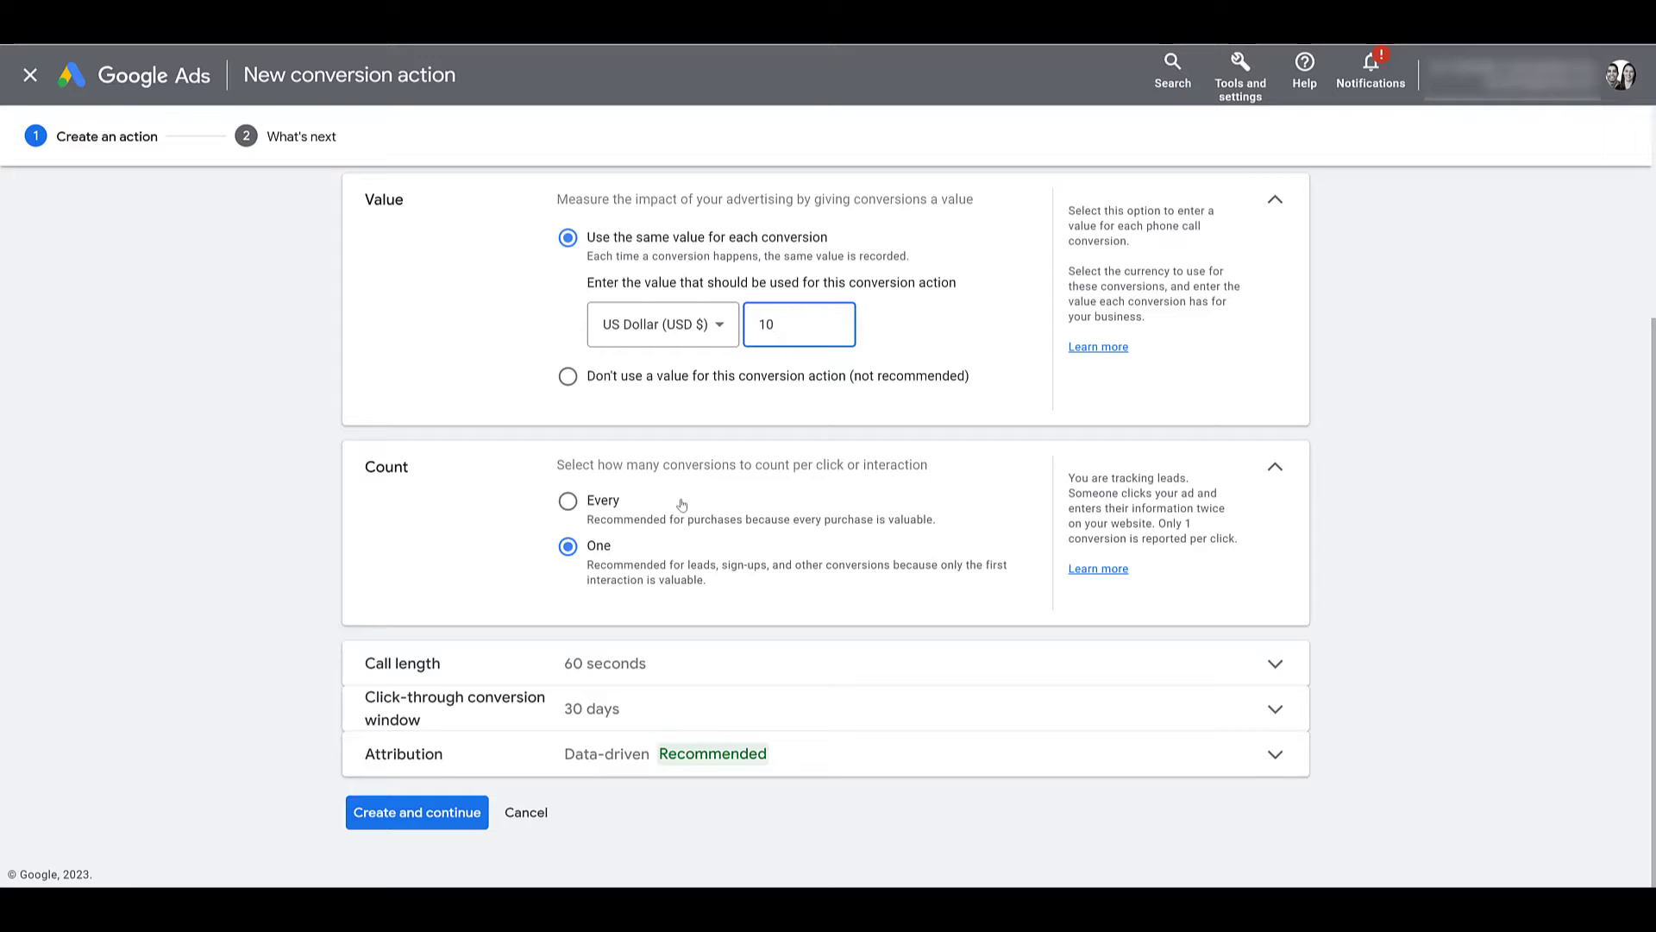
Keep a 60-second call length and 30-day click-through window, then create the action.
left_click(780, 680)
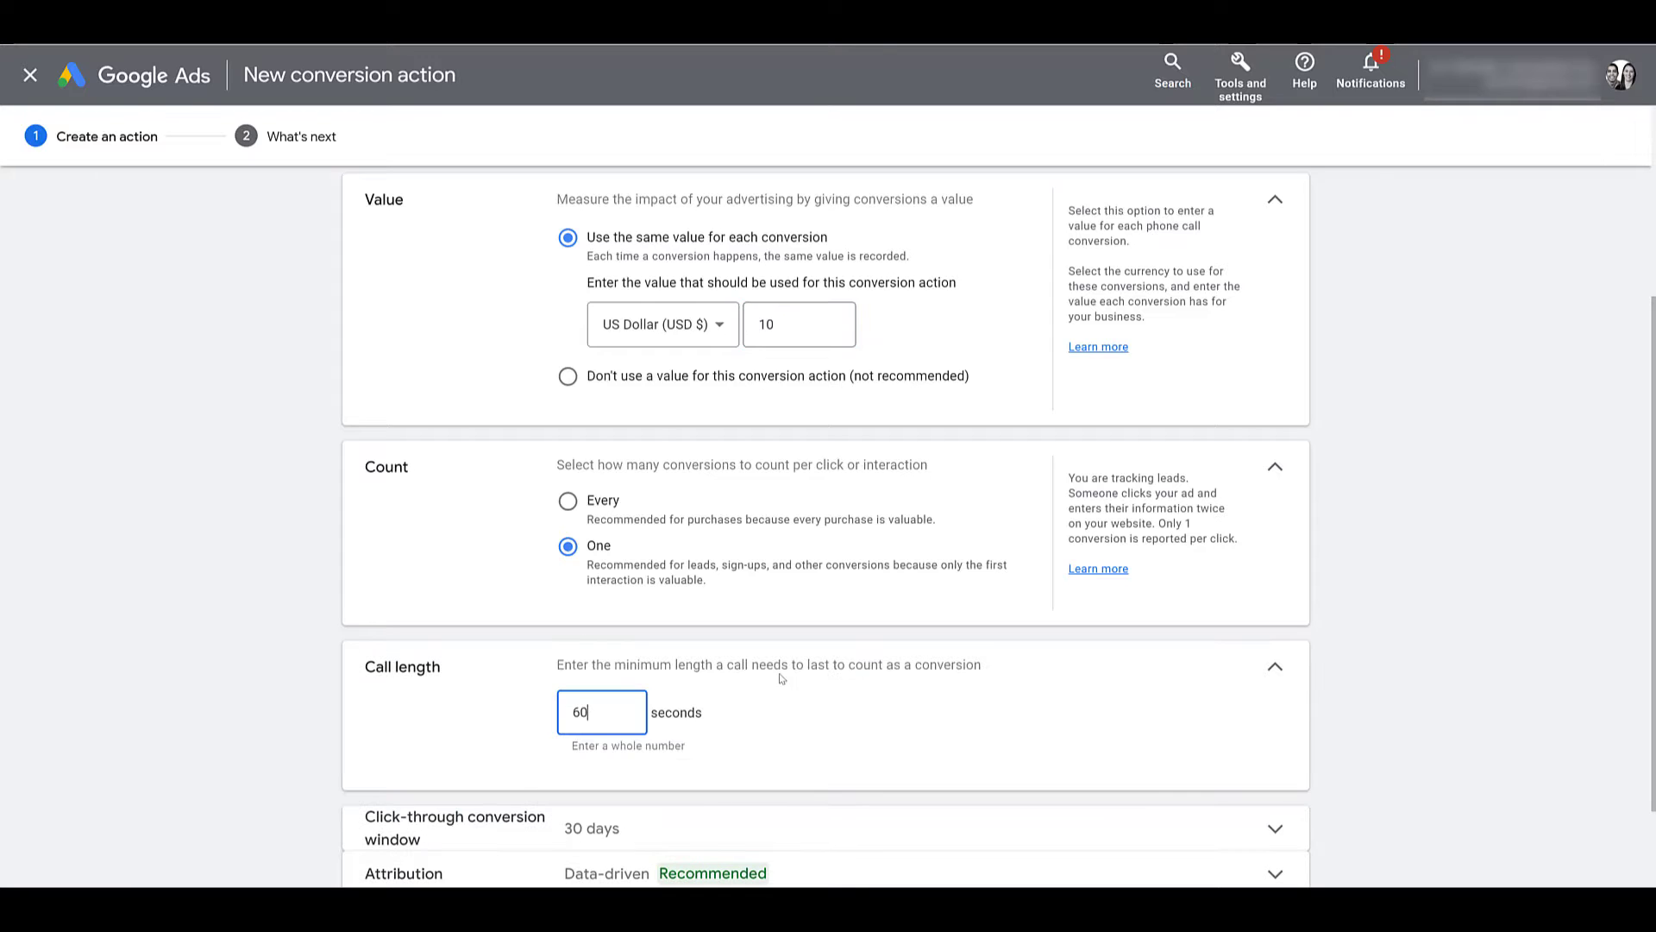
scroll(780, 679, "down", 2)
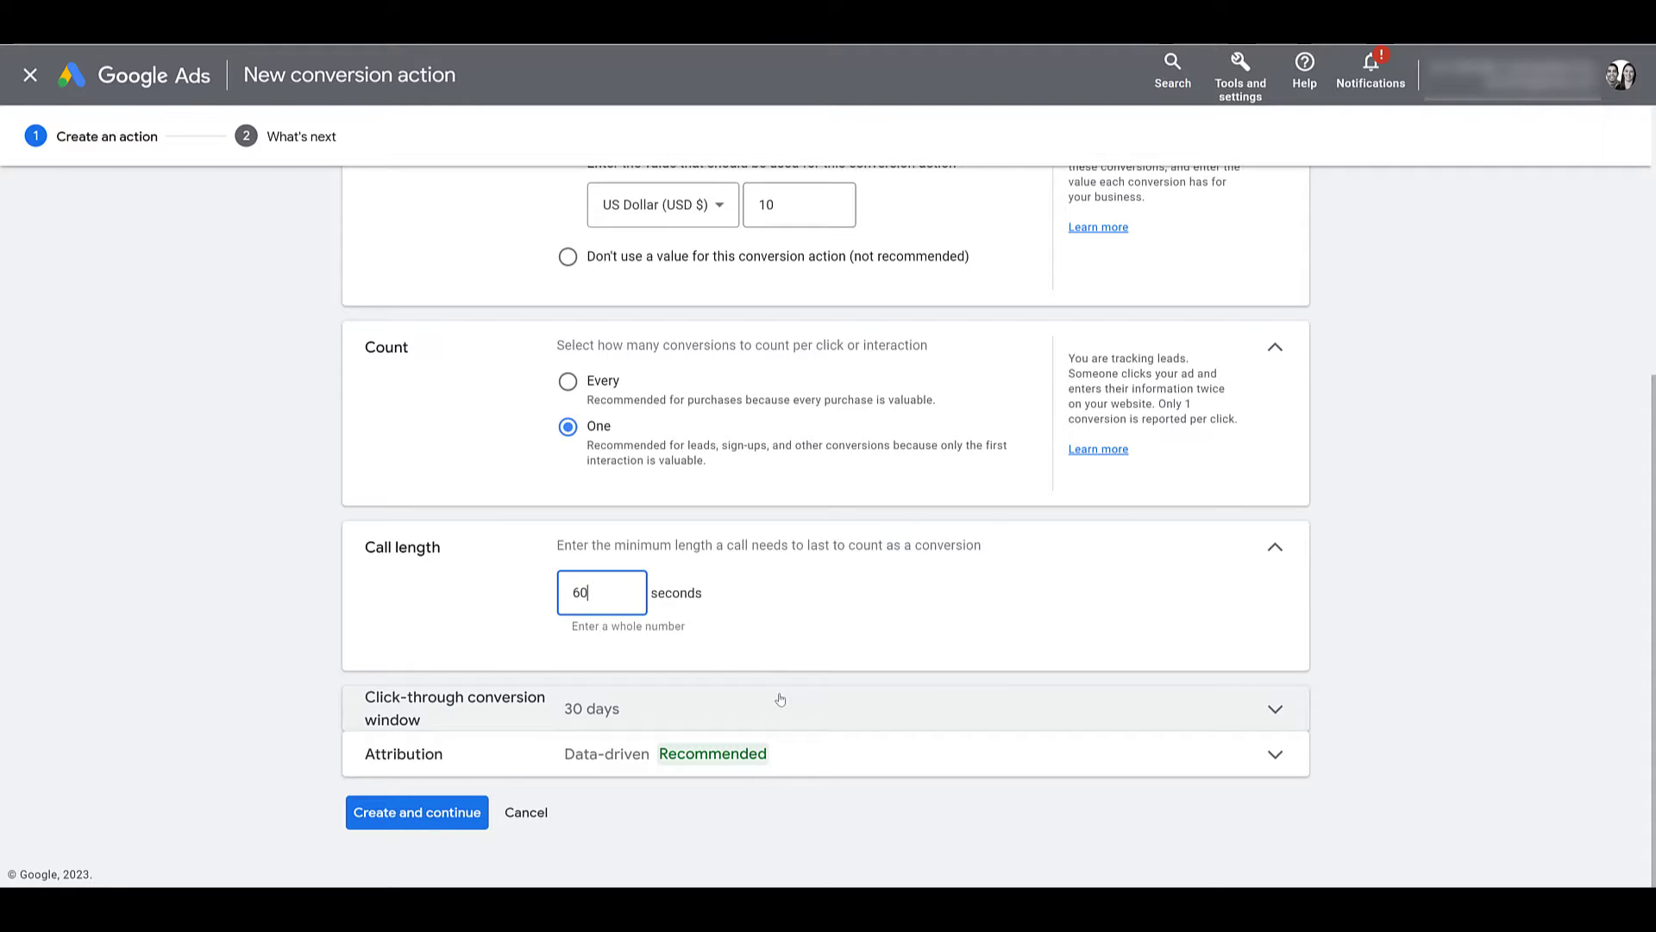
left_click(779, 699)
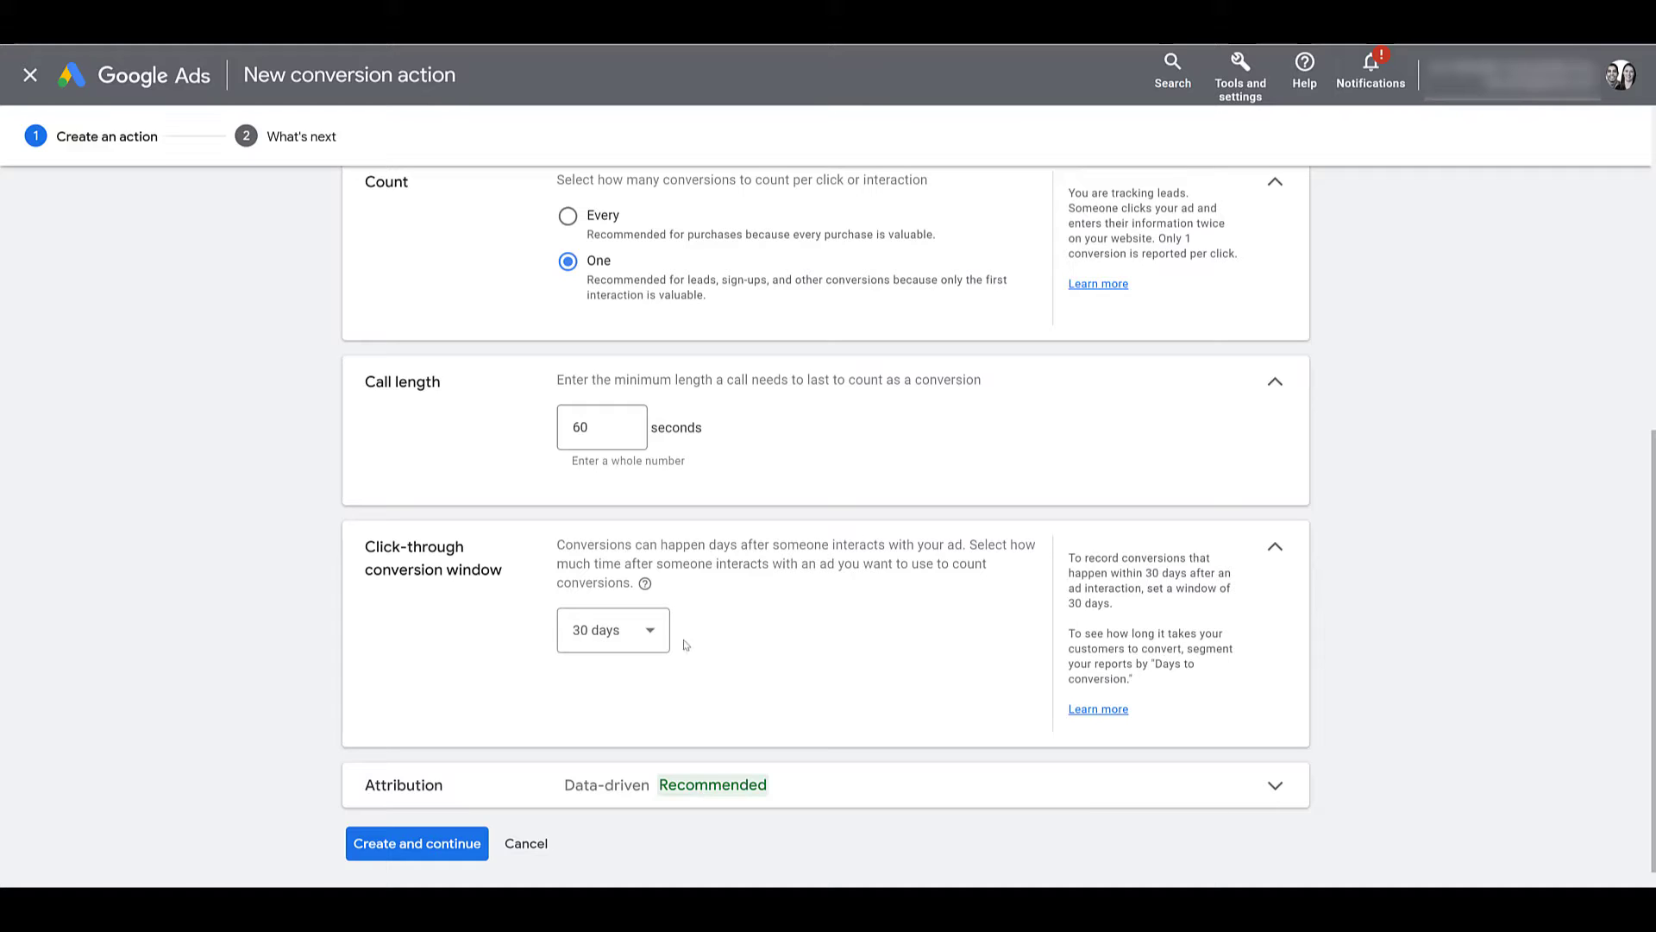
left_click(650, 632)
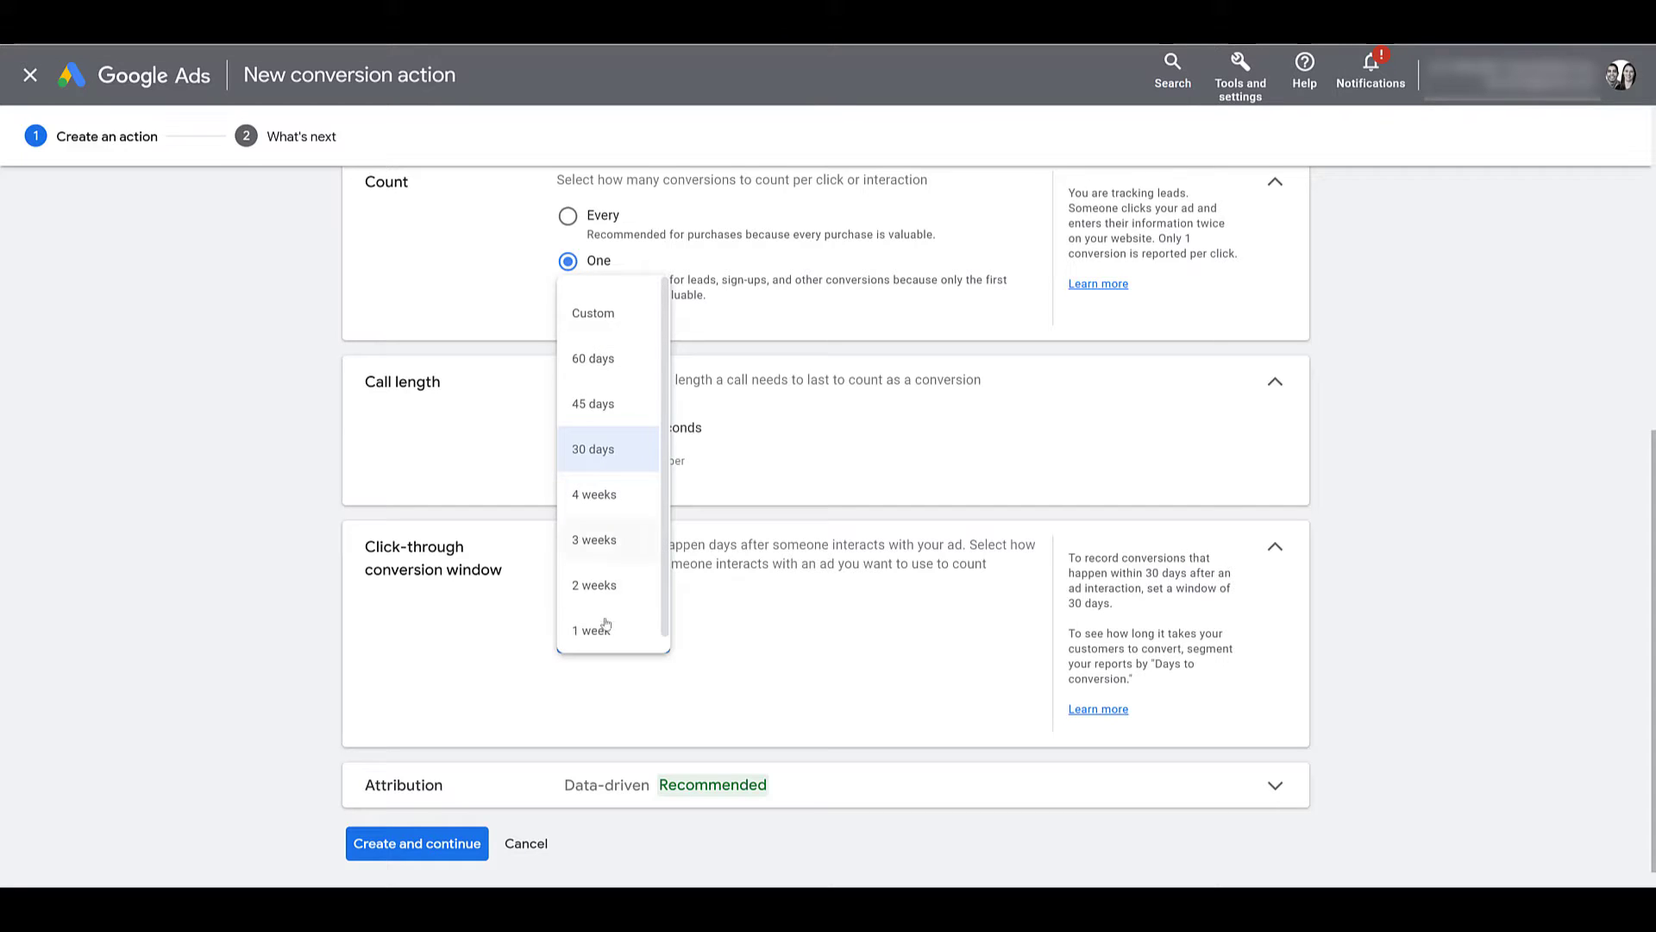
left_click(867, 640)
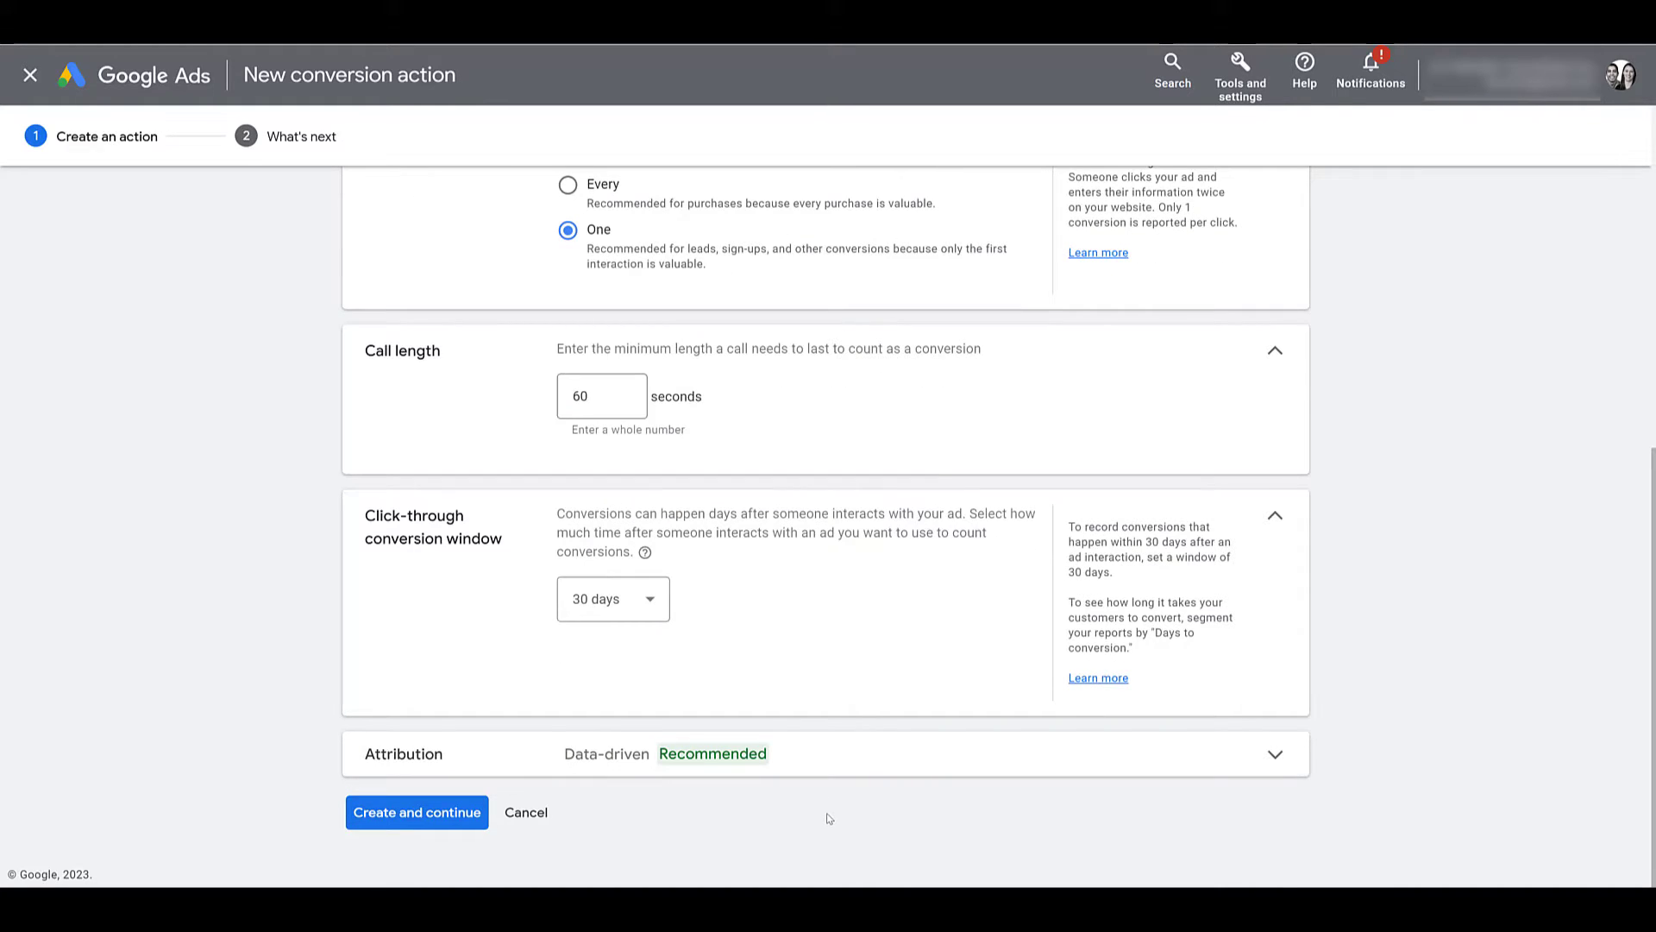
left_click(417, 814)
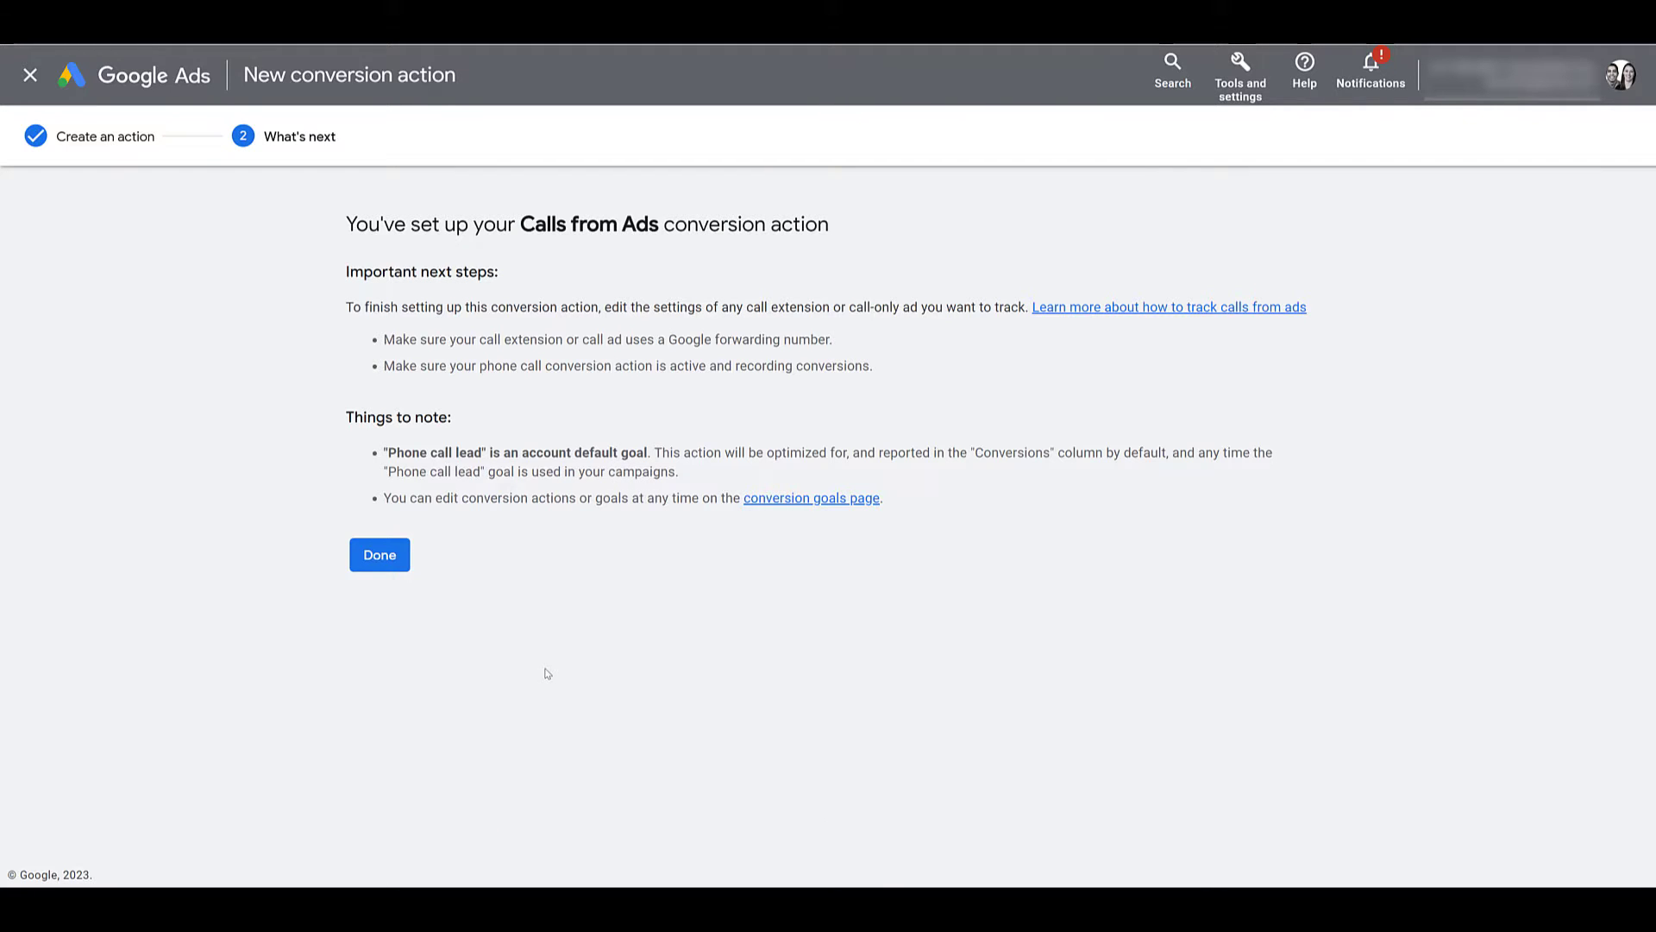
Close the conversion wizard and start a brand-new campaign from the Overview.
left_click(30, 76)
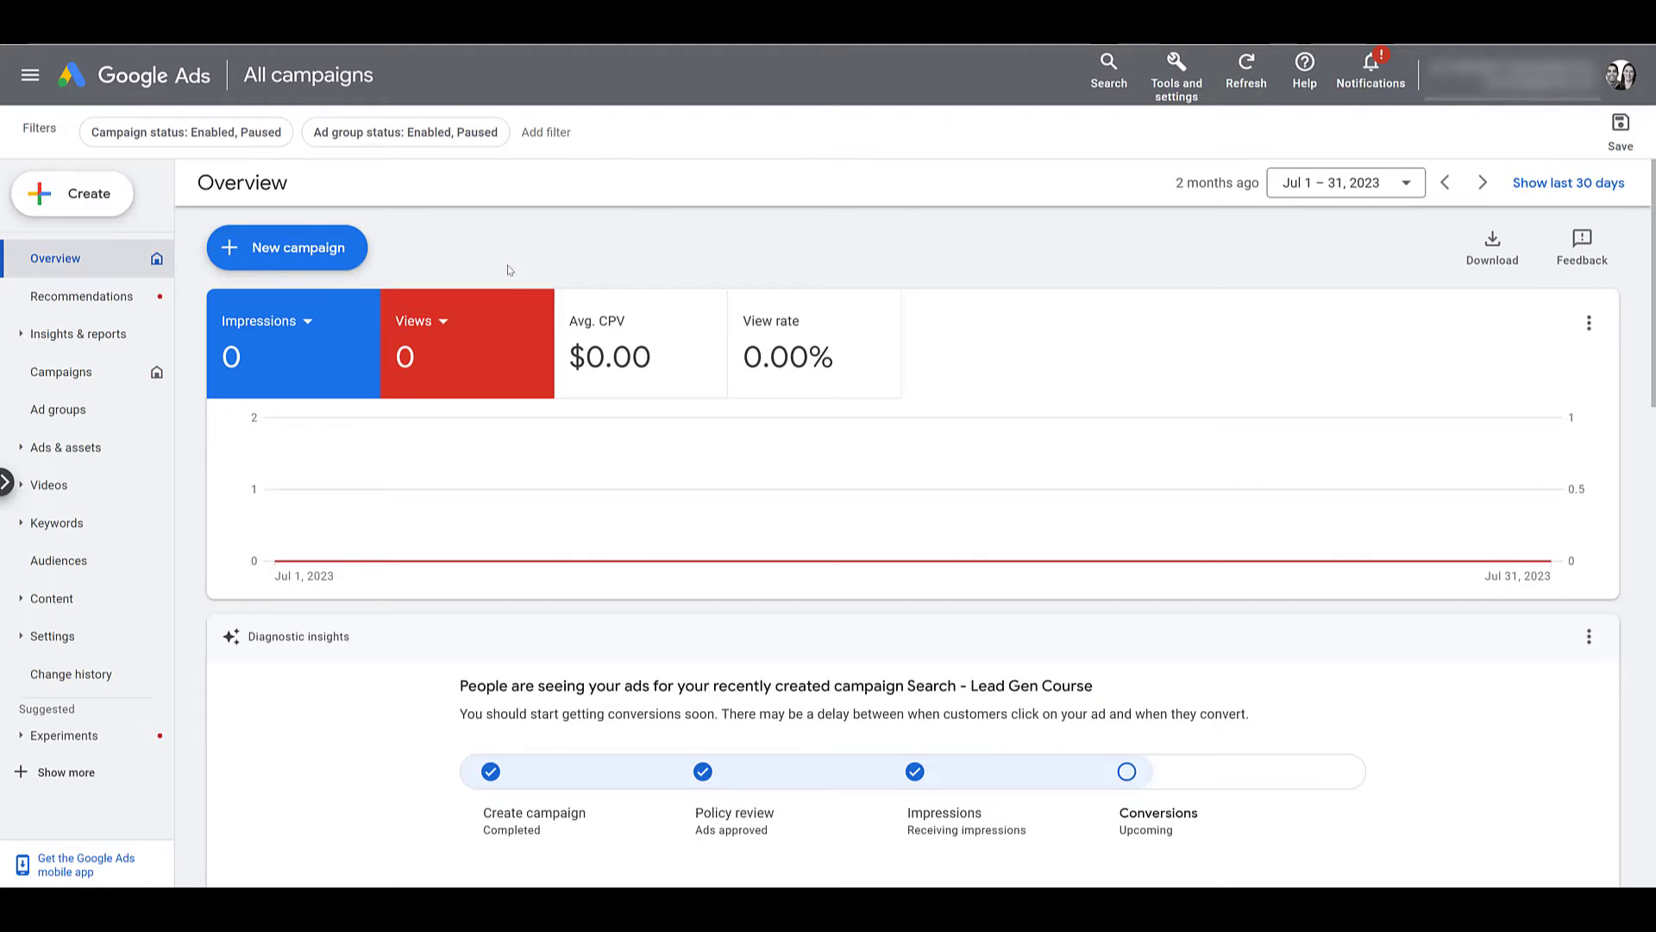
left_click(314, 253)
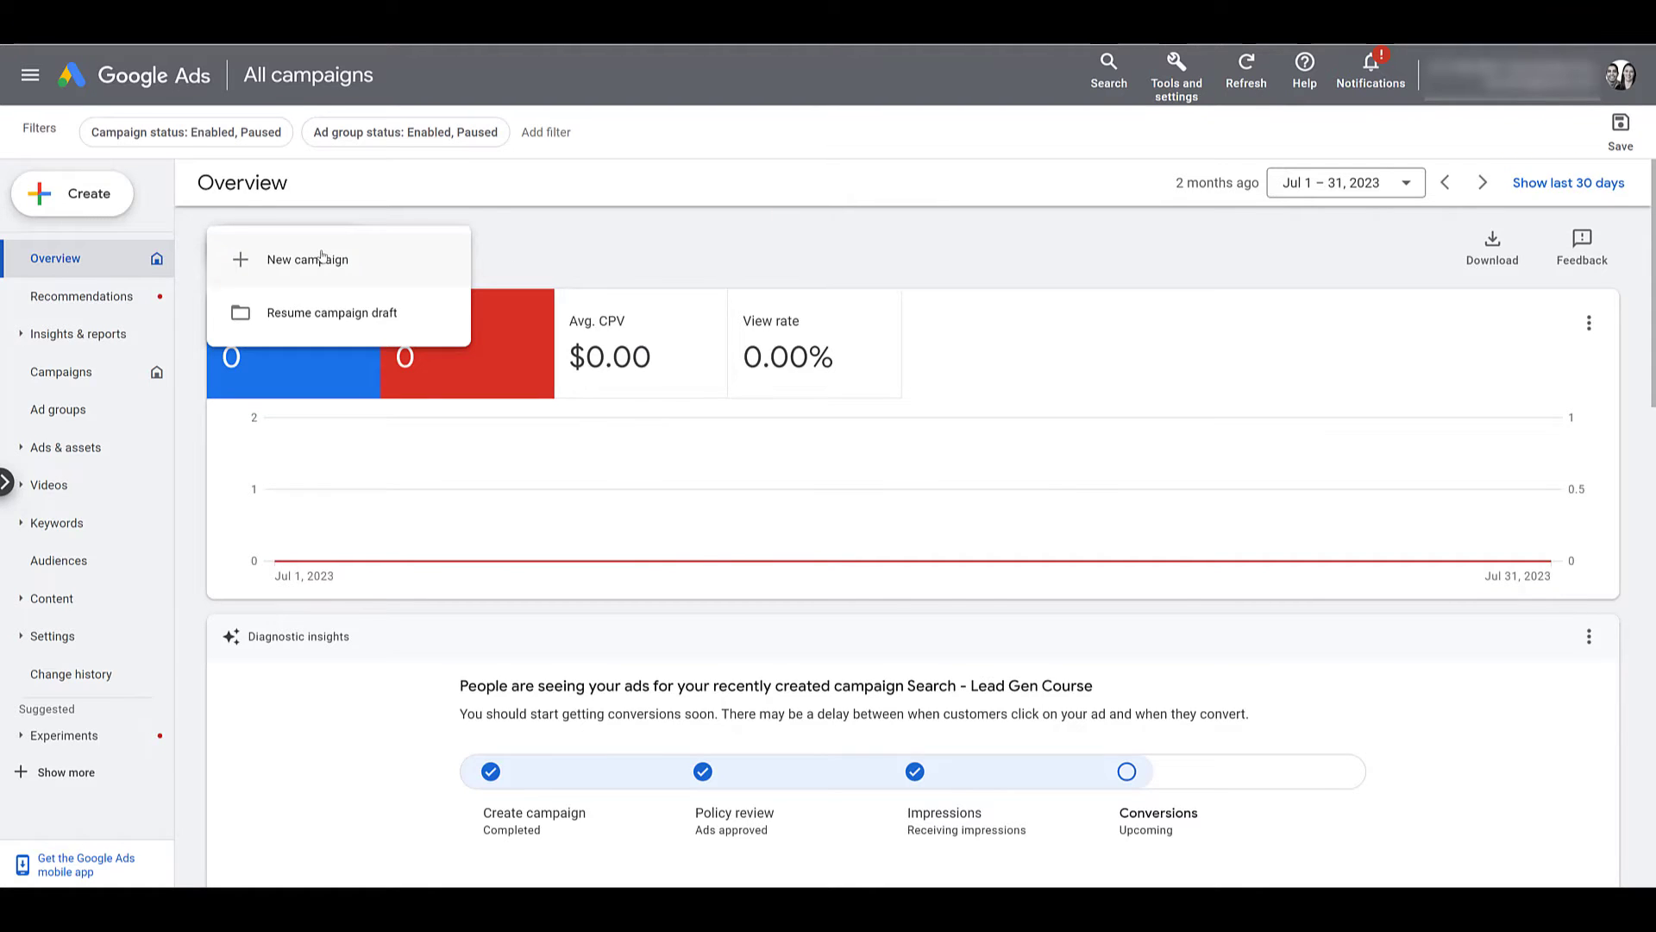
left_click(321, 258)
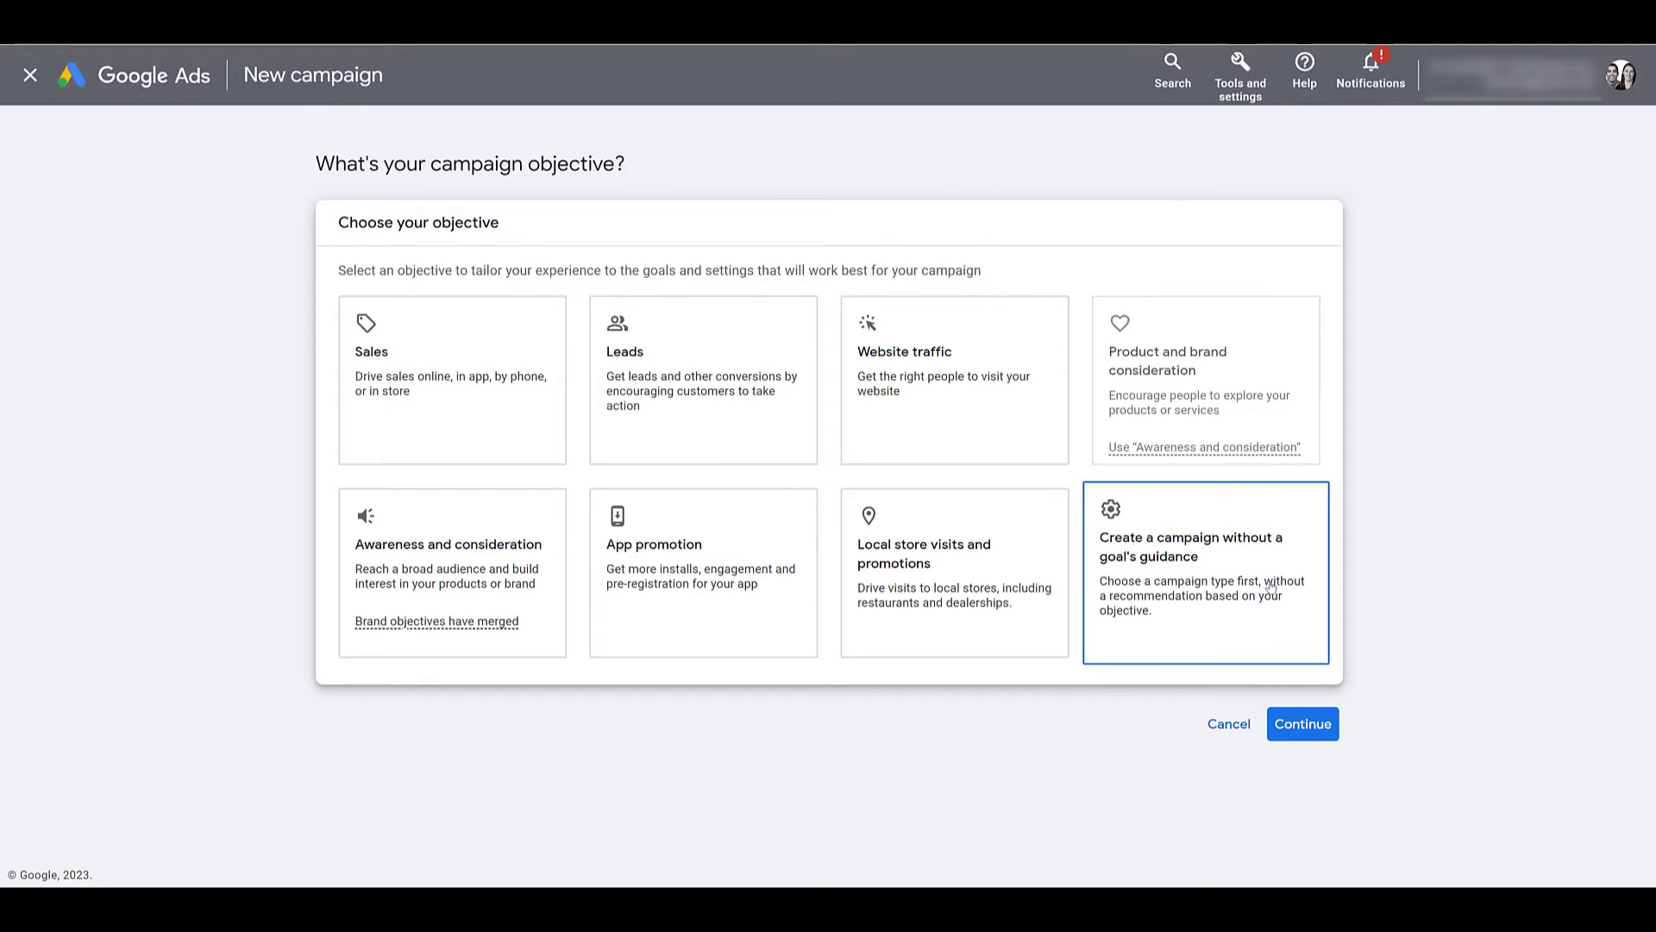
Choose the Leads objective and a Search campaign reaching customers through phone calls.
left_click(741, 430)
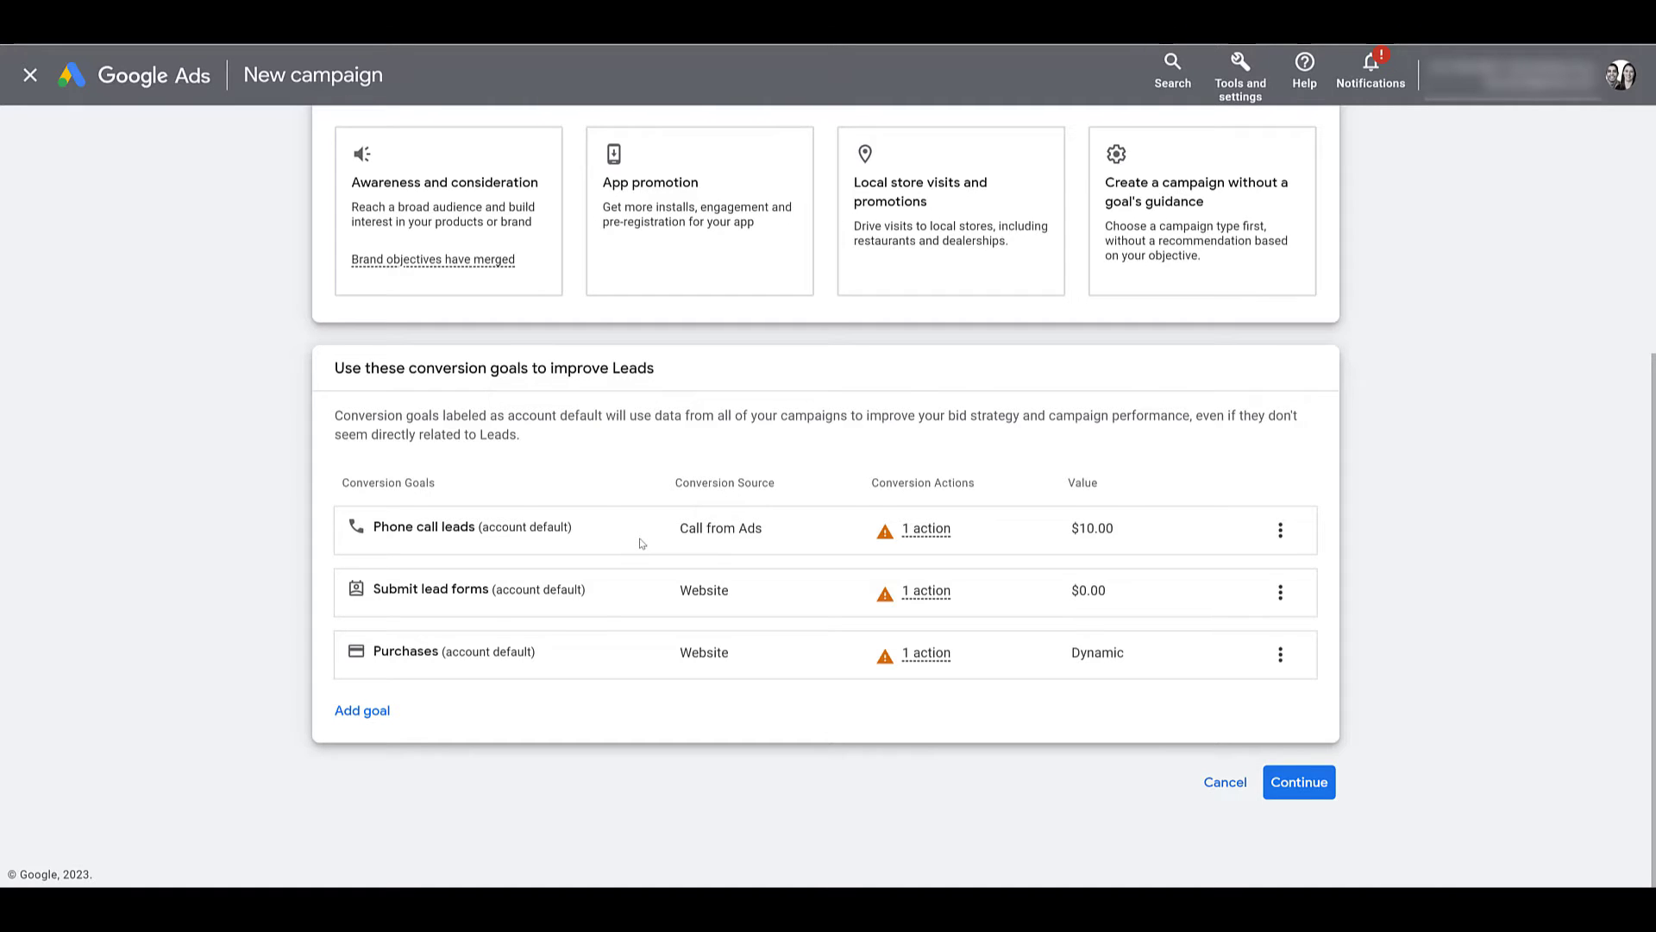
left_click(1273, 781)
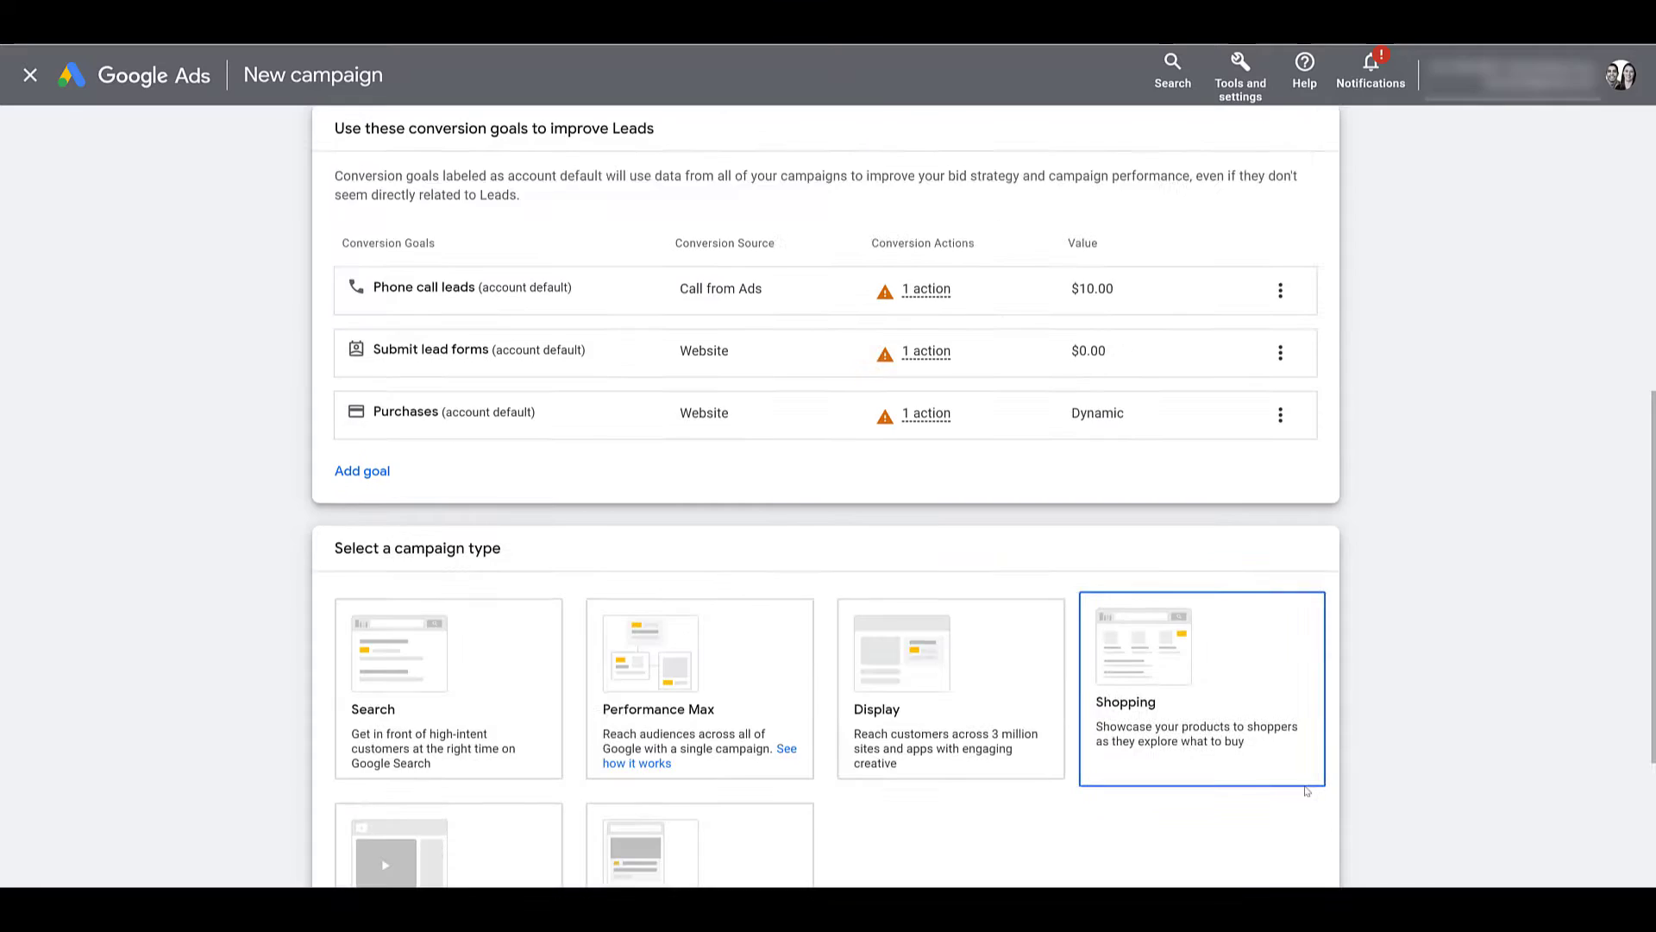
left_click(515, 408)
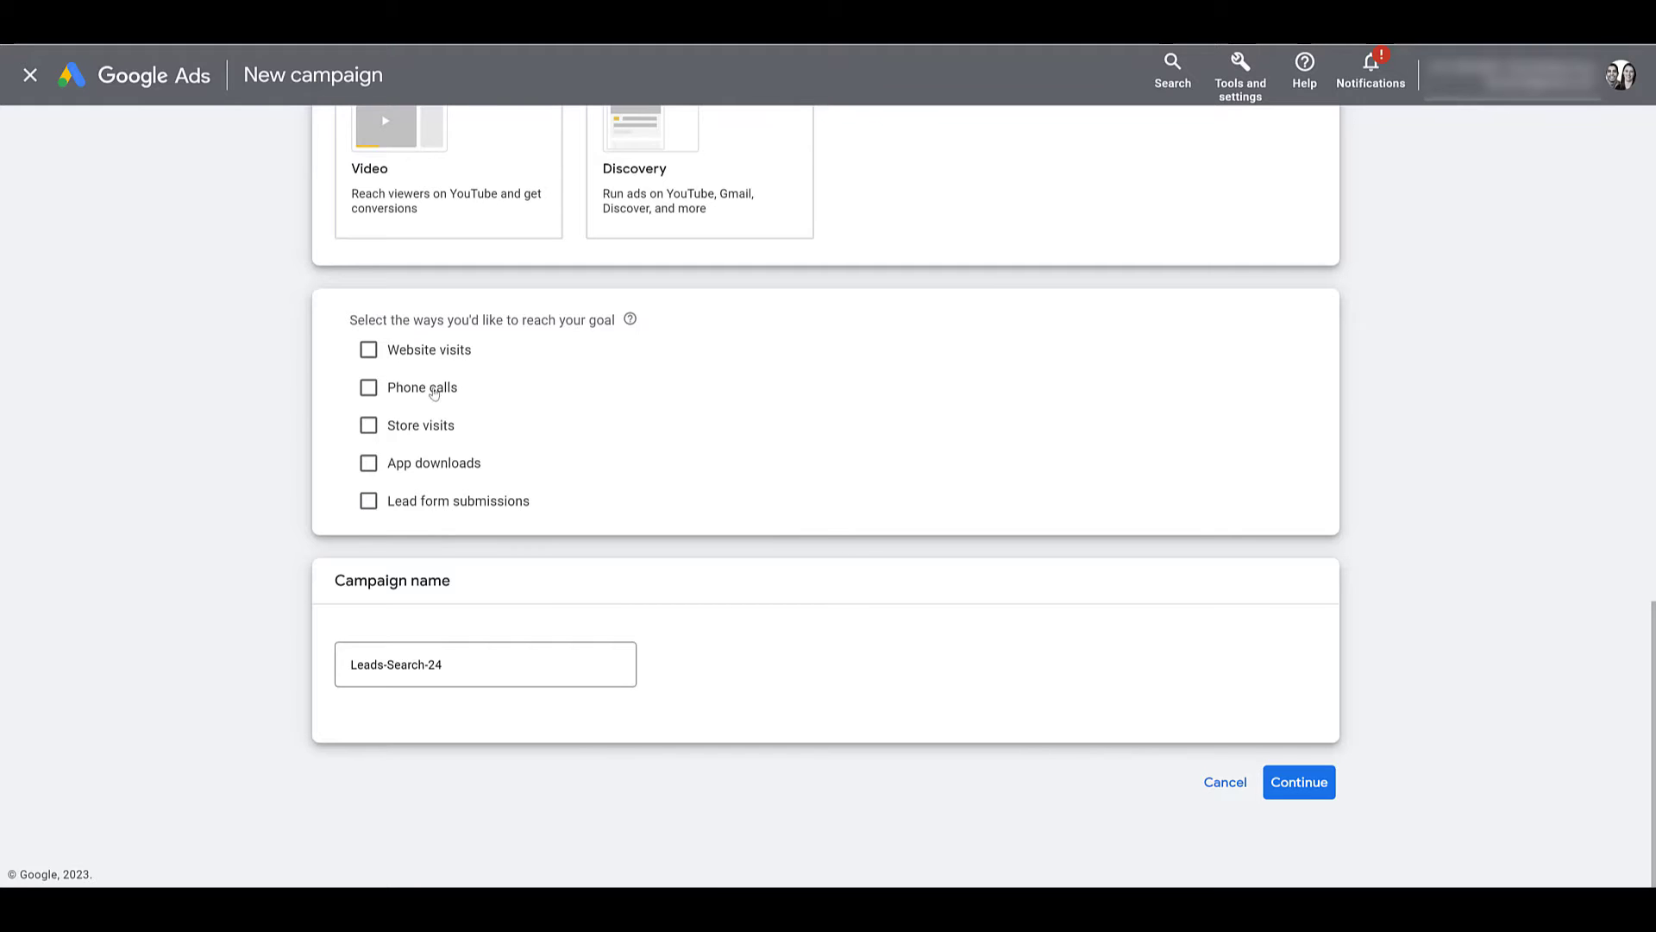
left_click(369, 388)
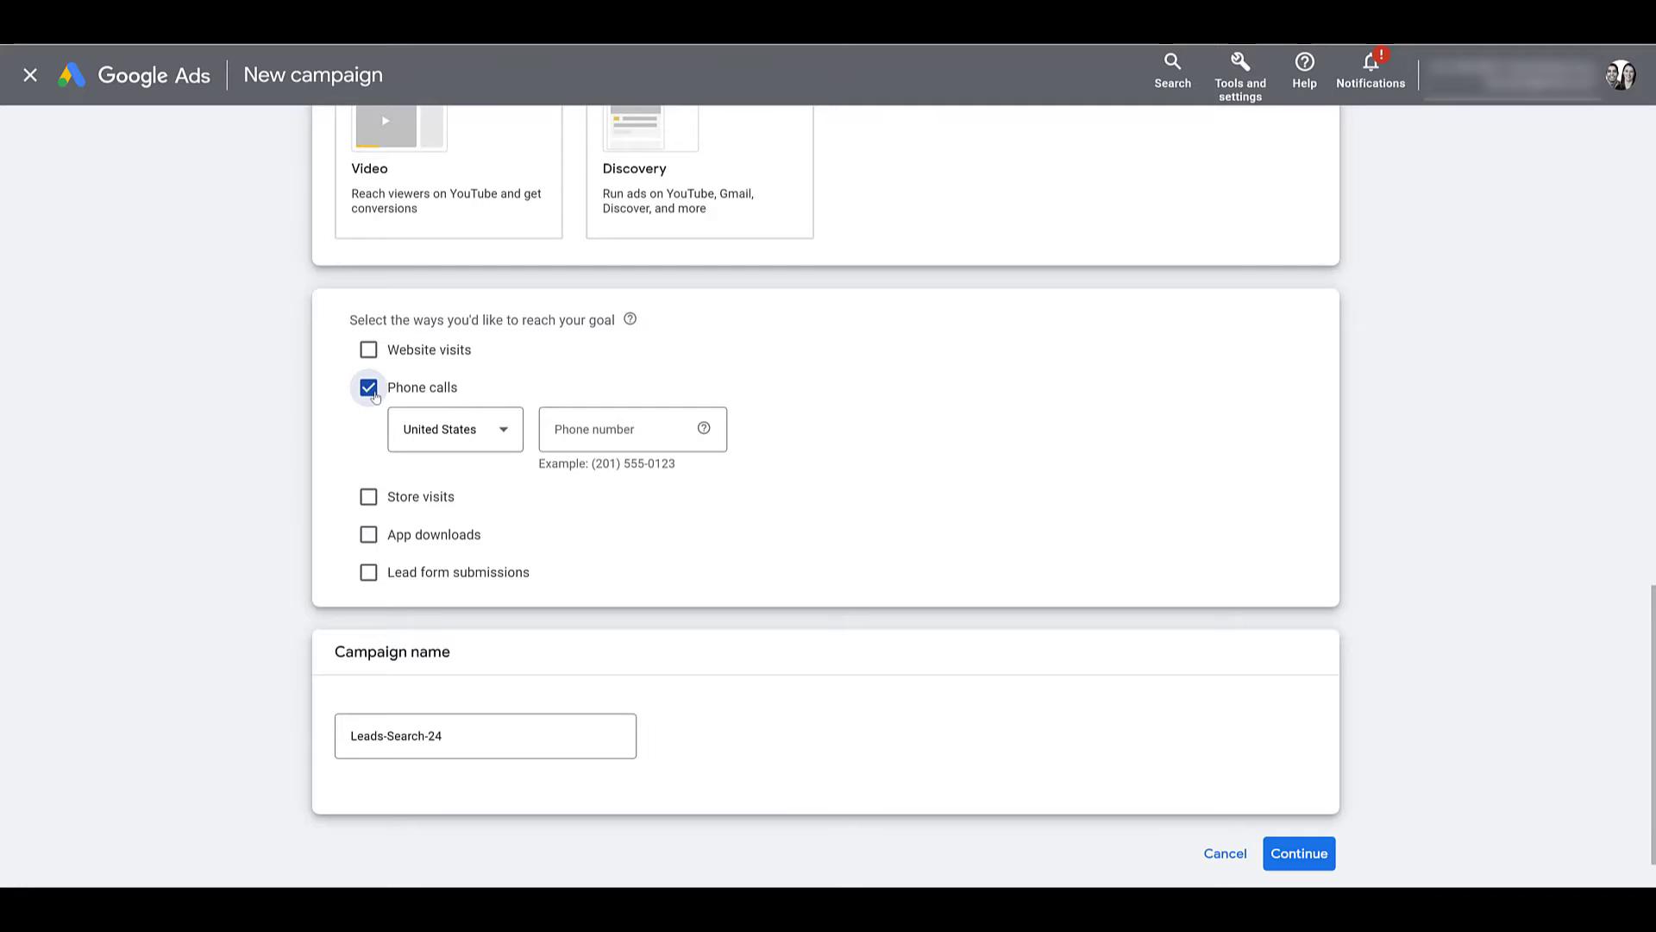
Add the United States business phone number for the 'Search - Call-Only' campaign and continue.
left_click(514, 432)
scroll(545, 559, "up", 5)
scroll(549, 558, "up", 15)
scroll(588, 574, "down", 12)
scroll(589, 577, "down", 20)
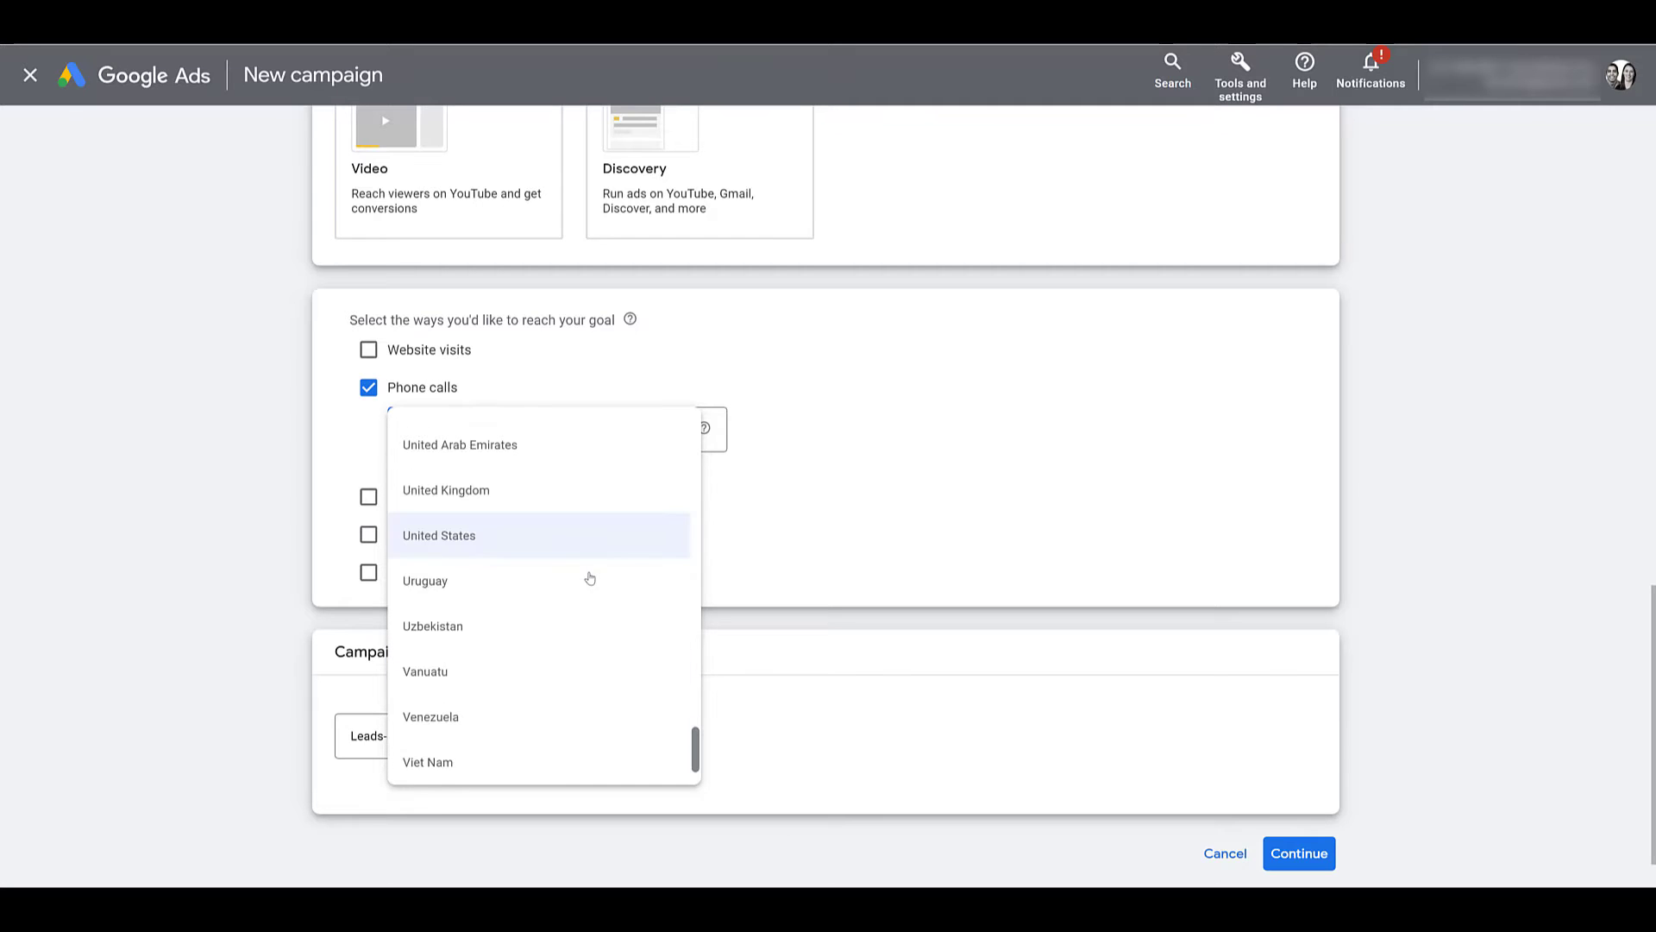
left_click(595, 548)
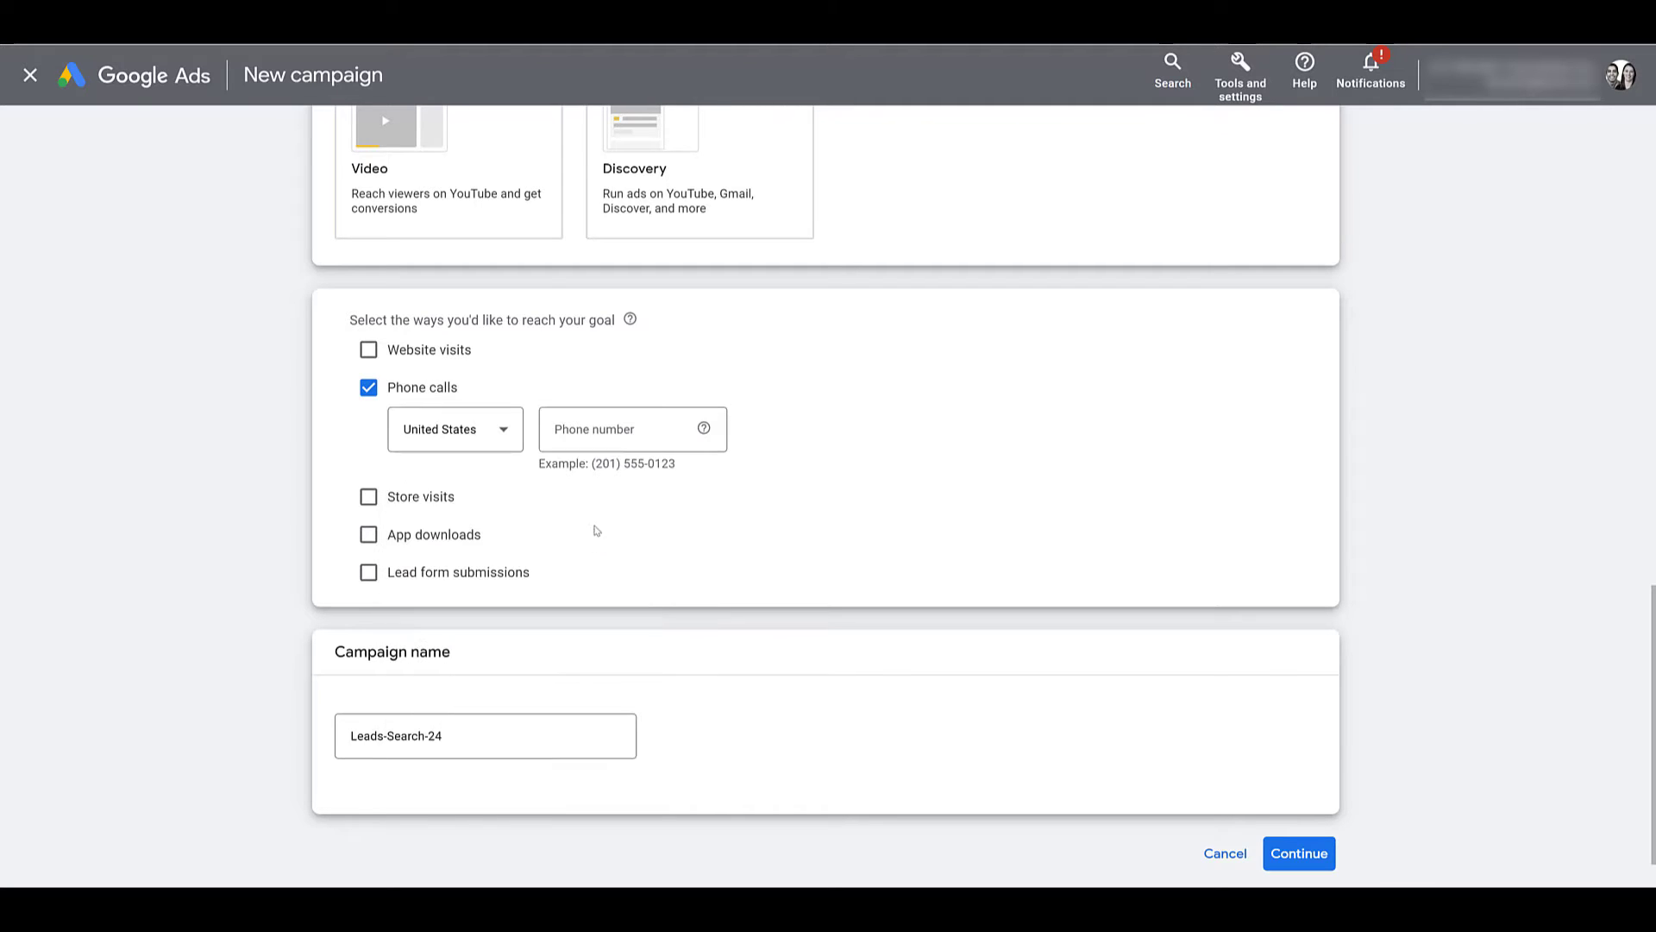
left_click(607, 427)
key("ctrl+v")
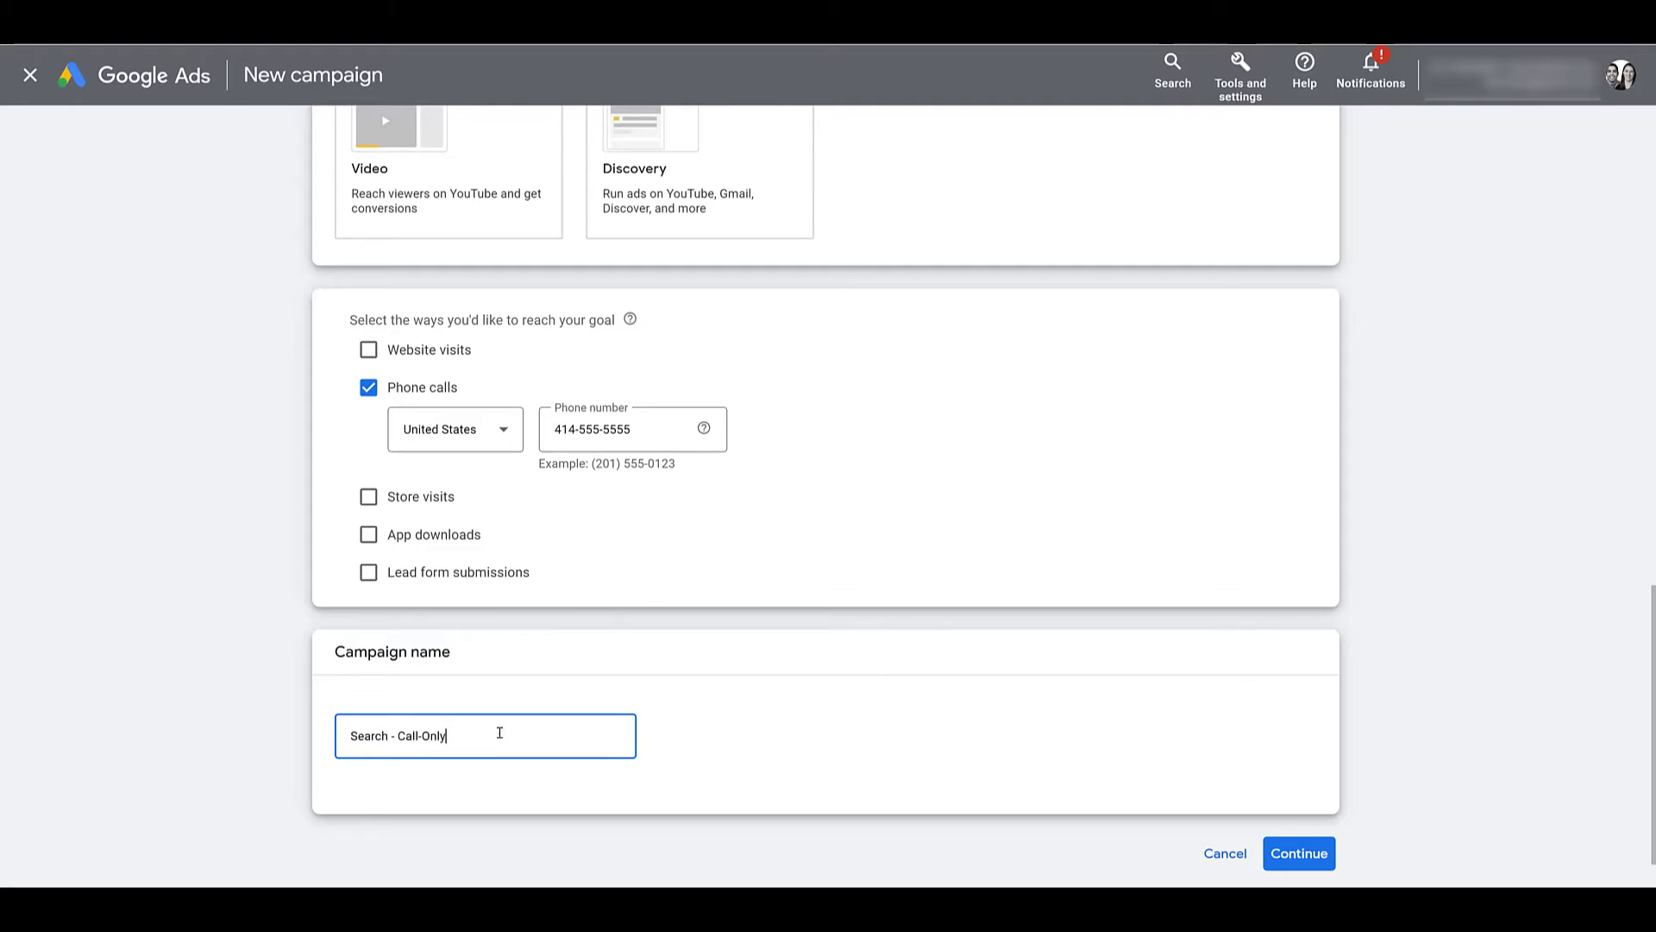
left_click(1299, 854)
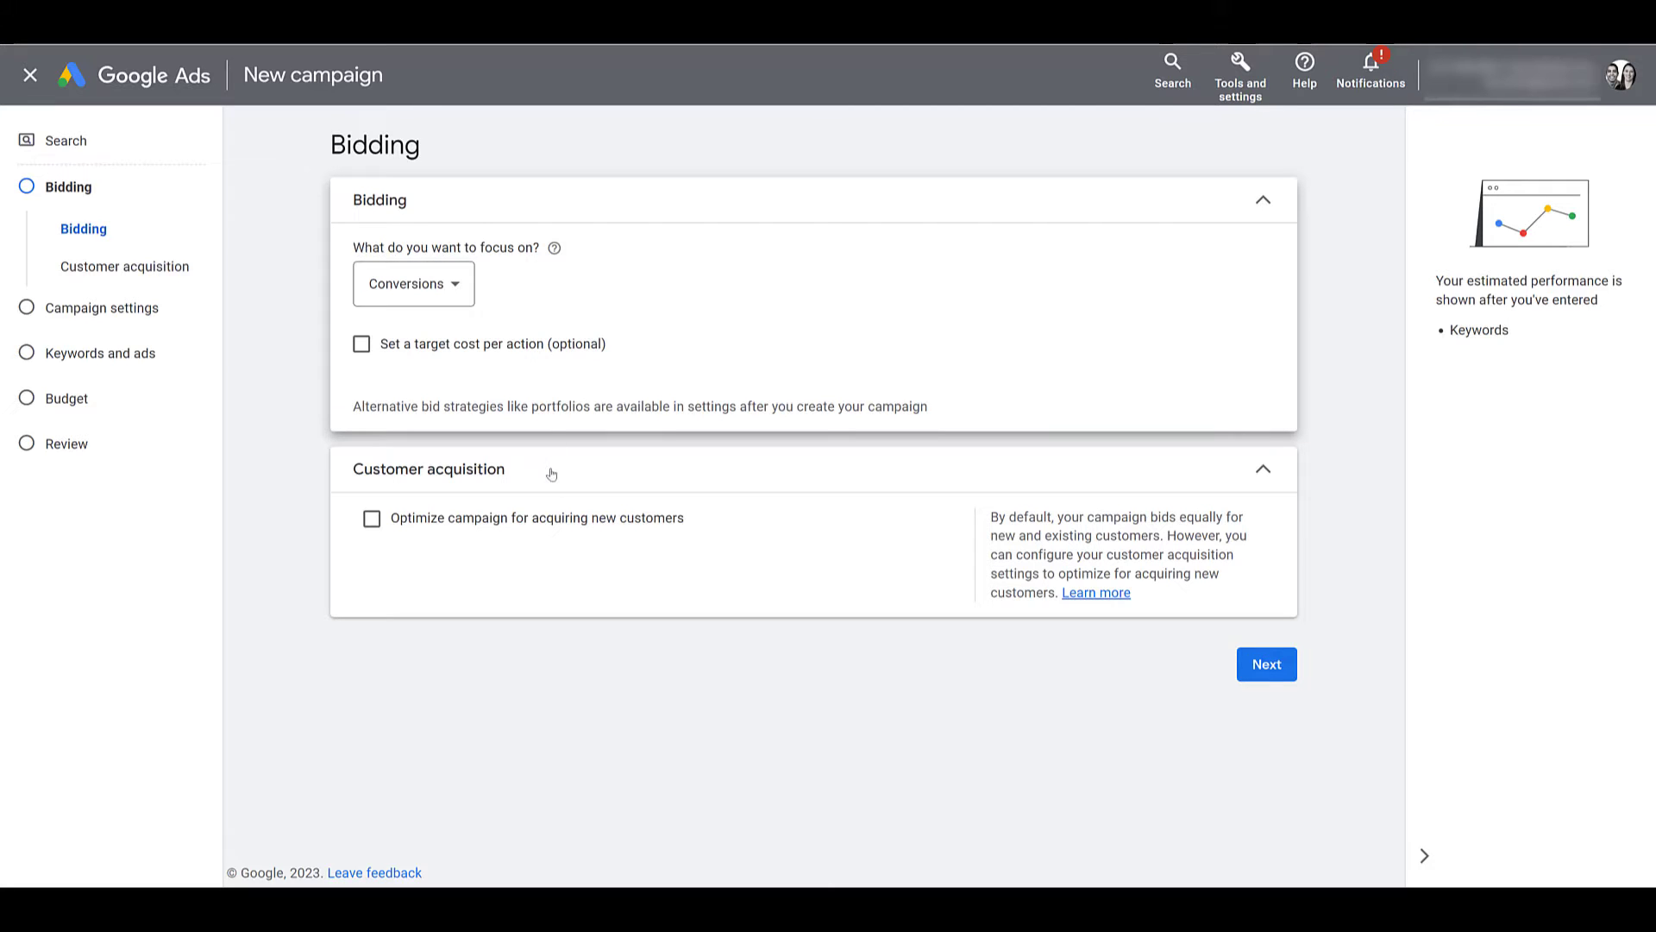
Optimize bidding for acquiring new customers and continue to Campaign settings.
left_click(554, 519)
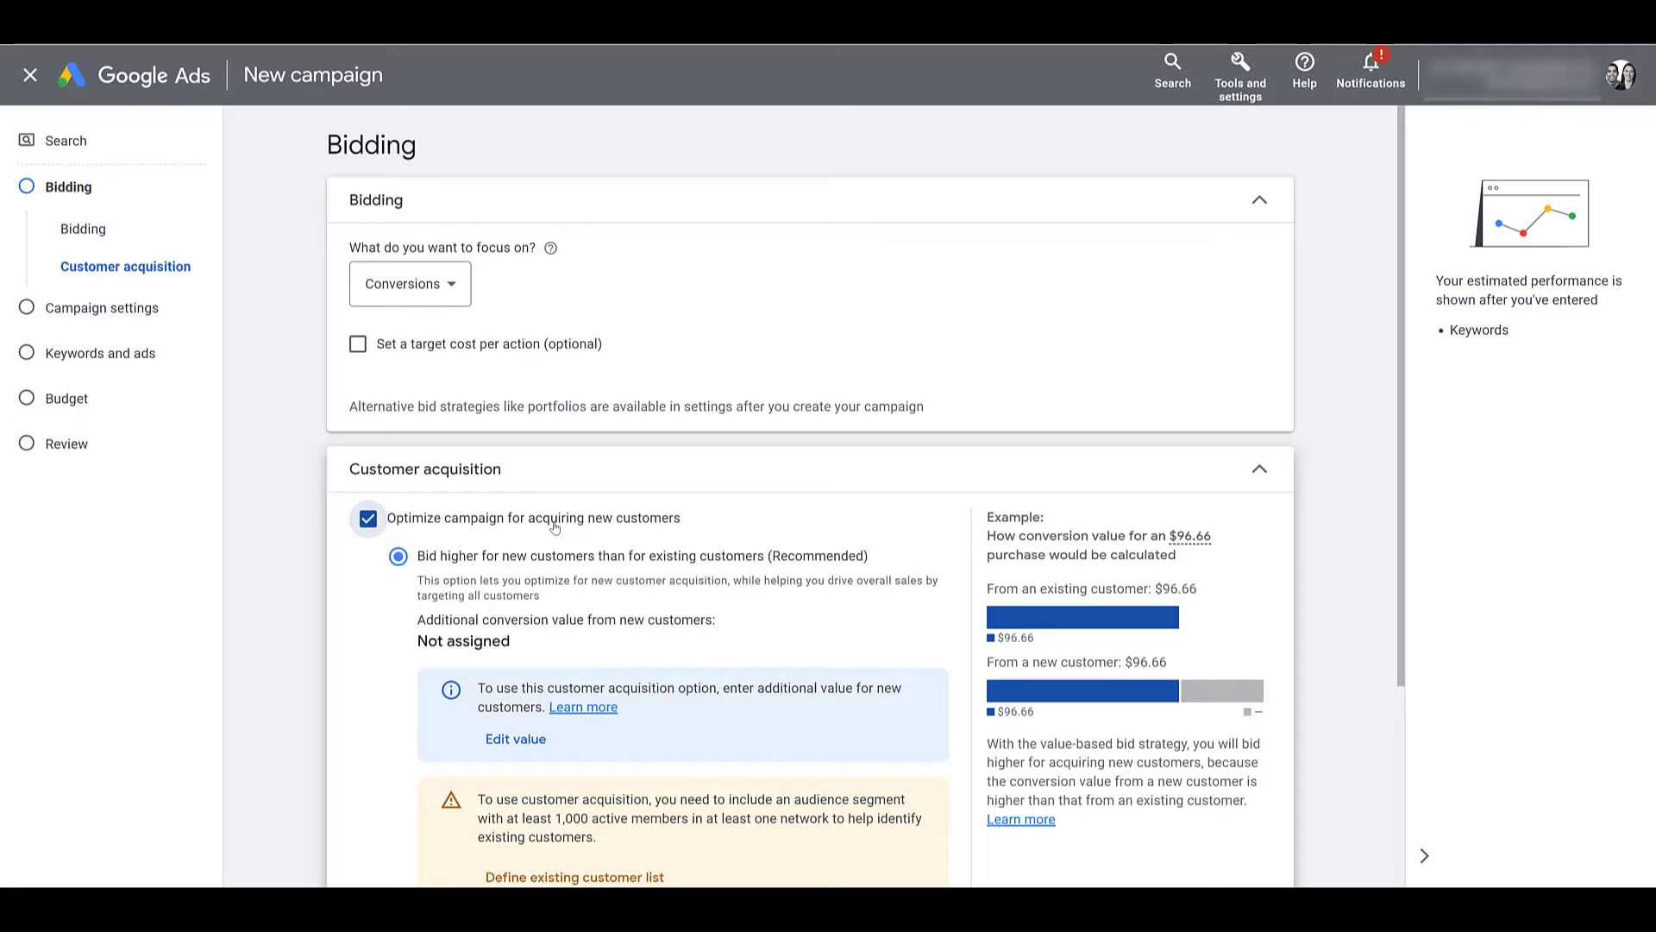
scroll(937, 617, "down", 3)
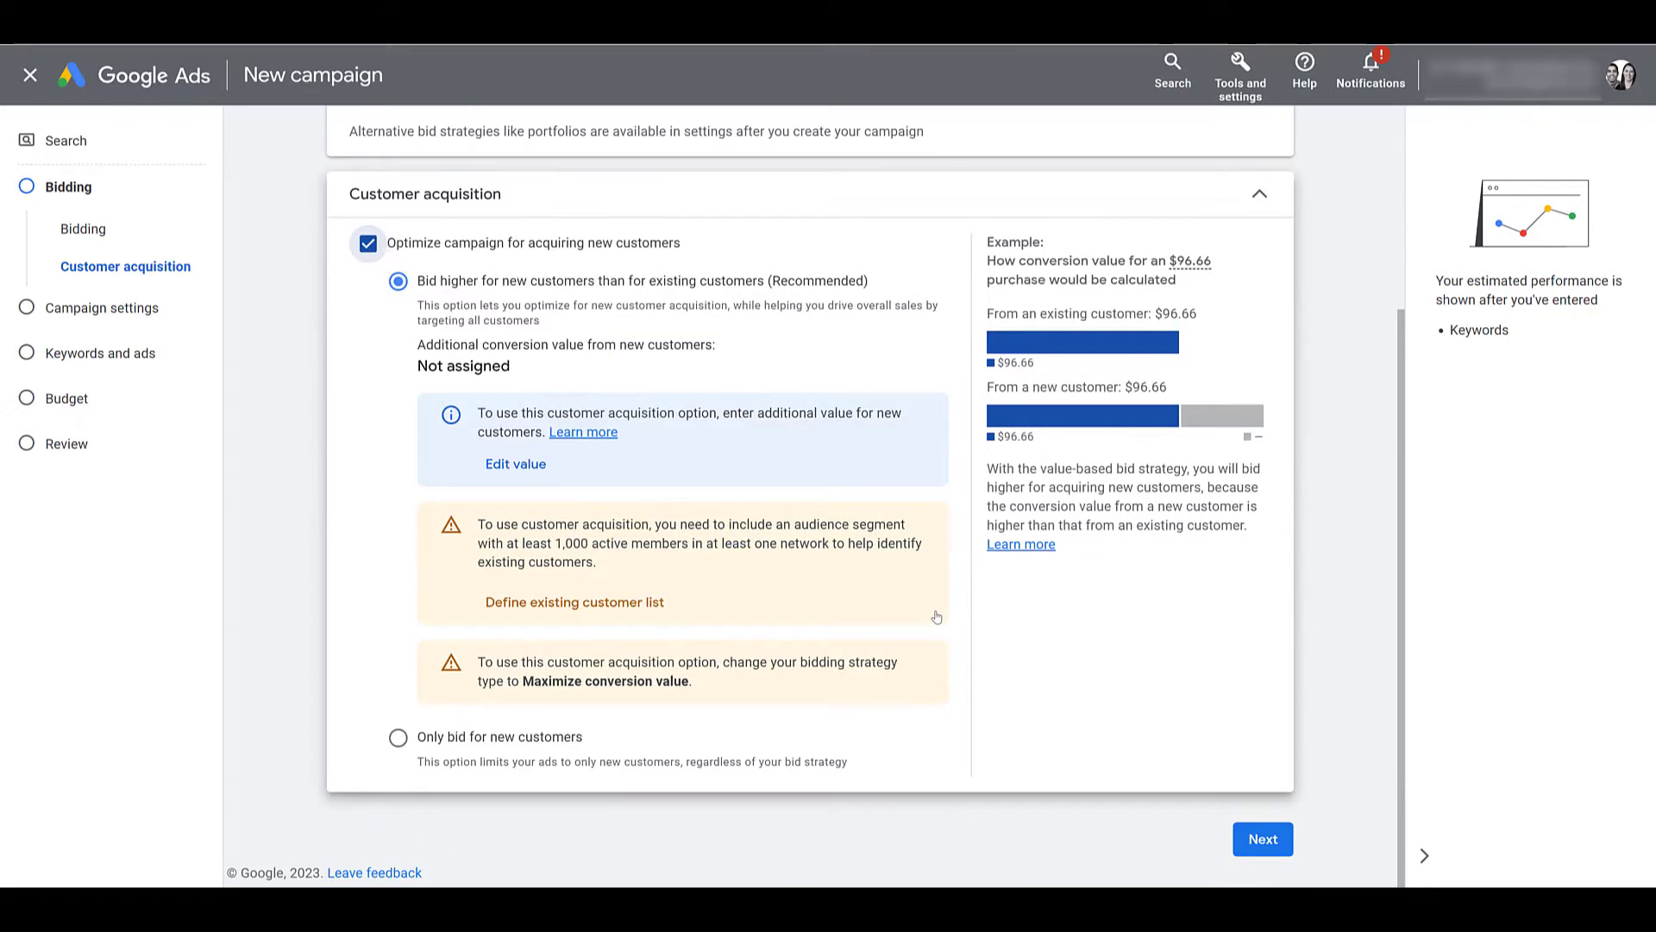
left_click(1272, 850)
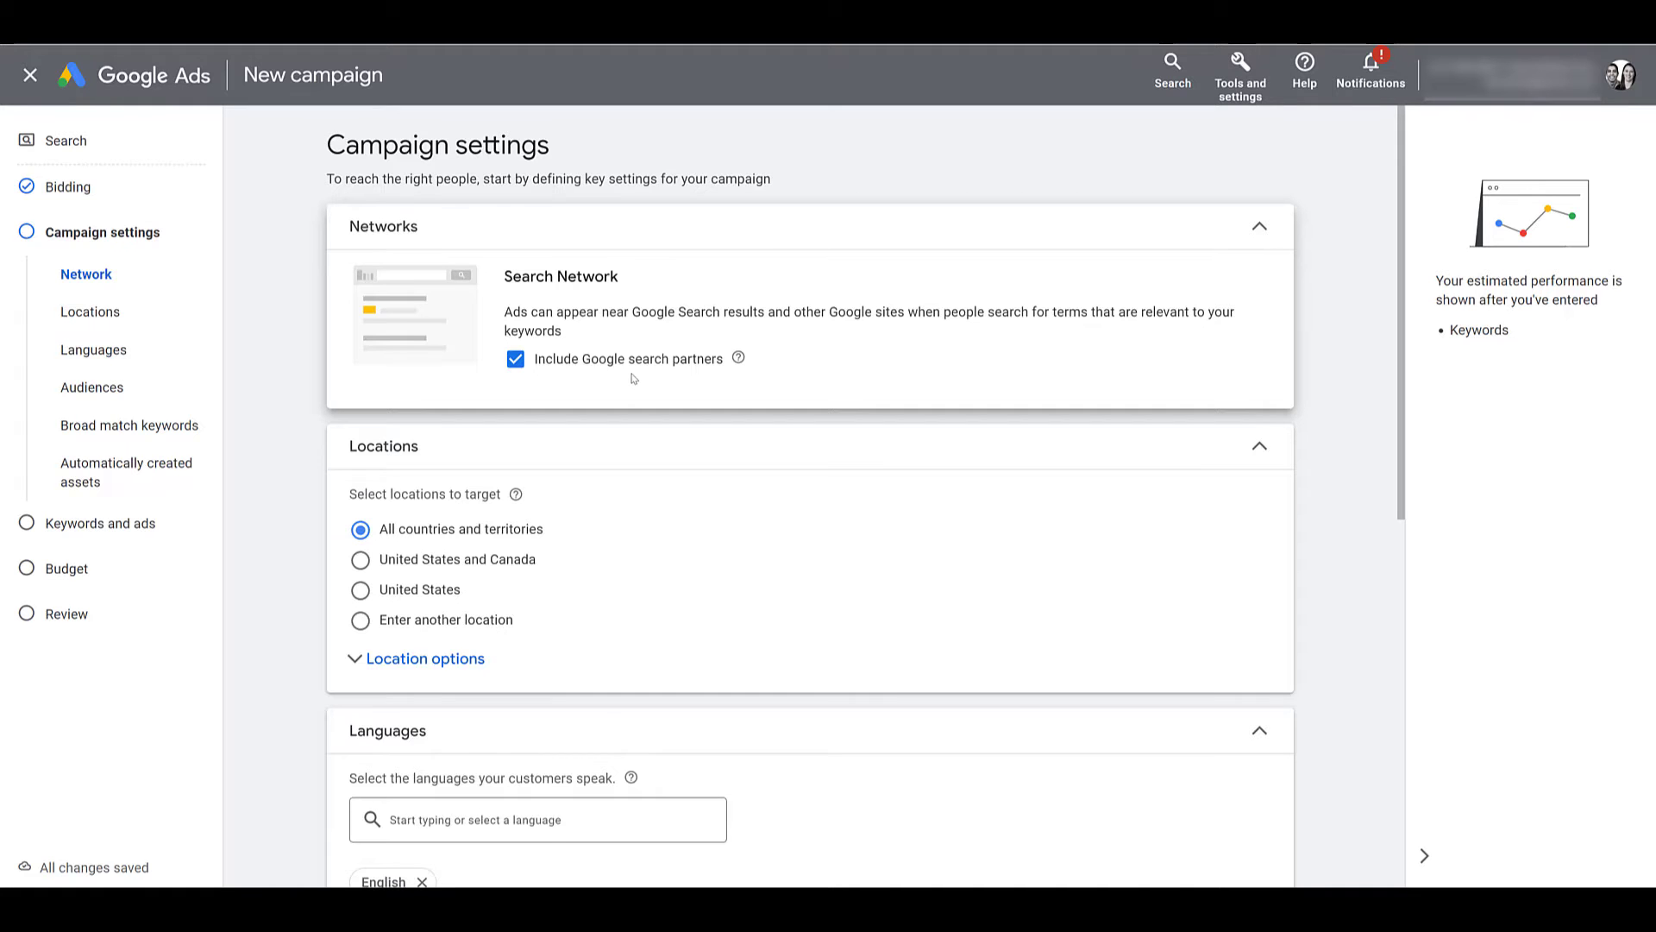
Target United States only, expand More settings, and continue to Keywords and ads.
left_click(432, 591)
scroll(433, 594, "down", 5)
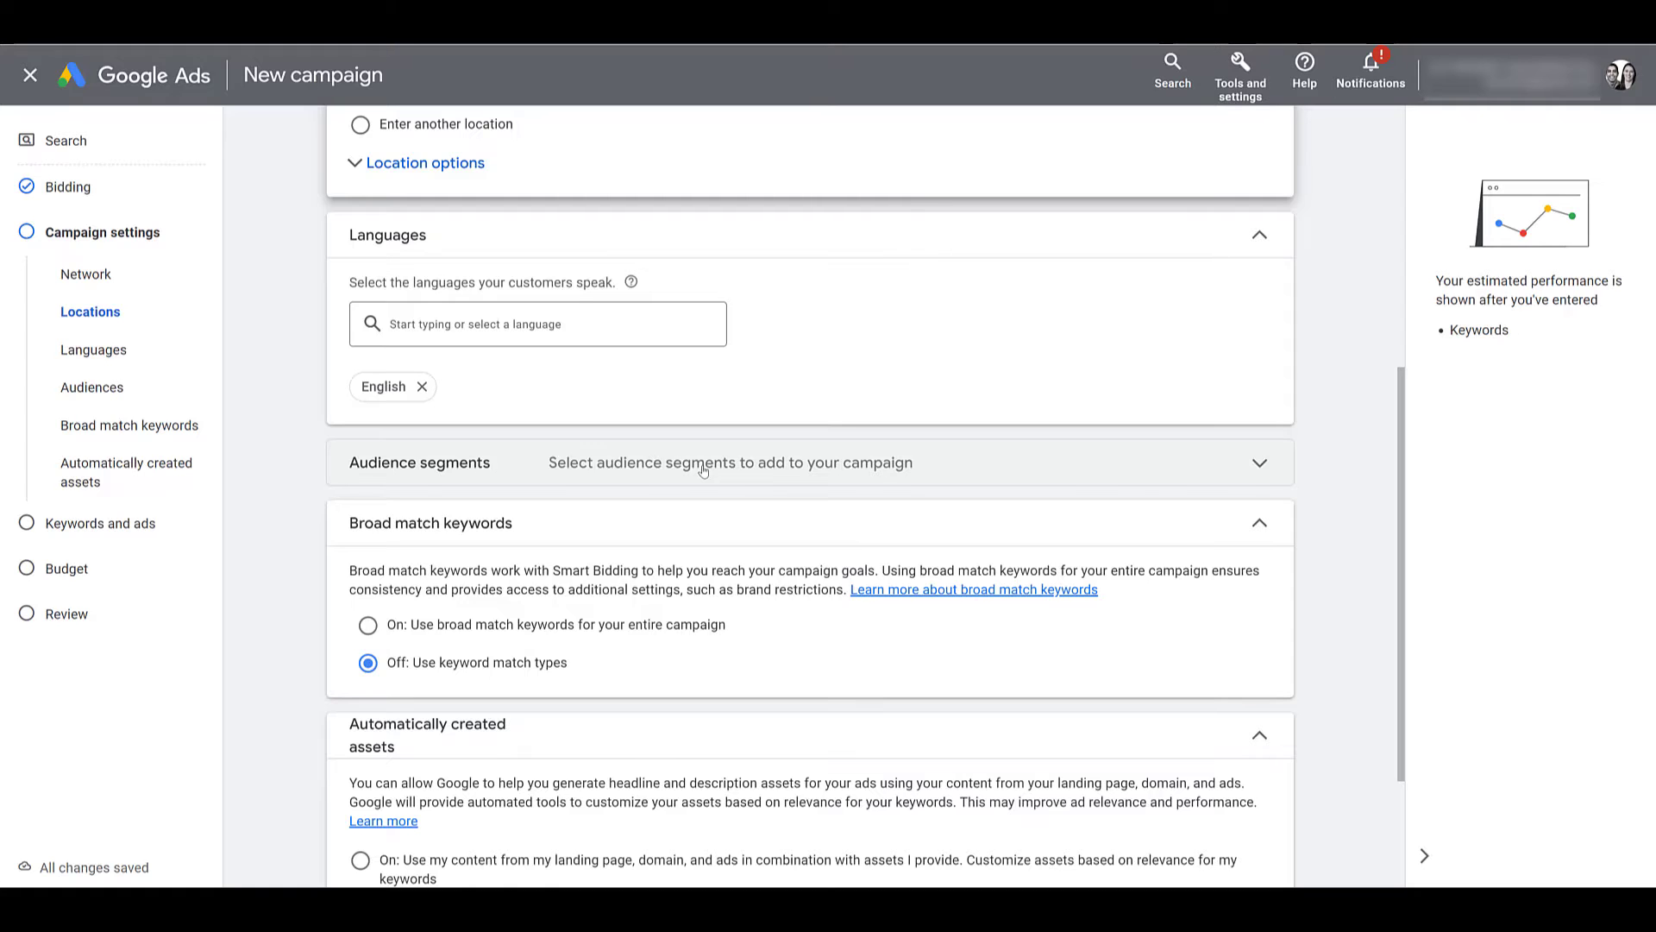
scroll(703, 470, "down", 2)
scroll(703, 470, "down", 1)
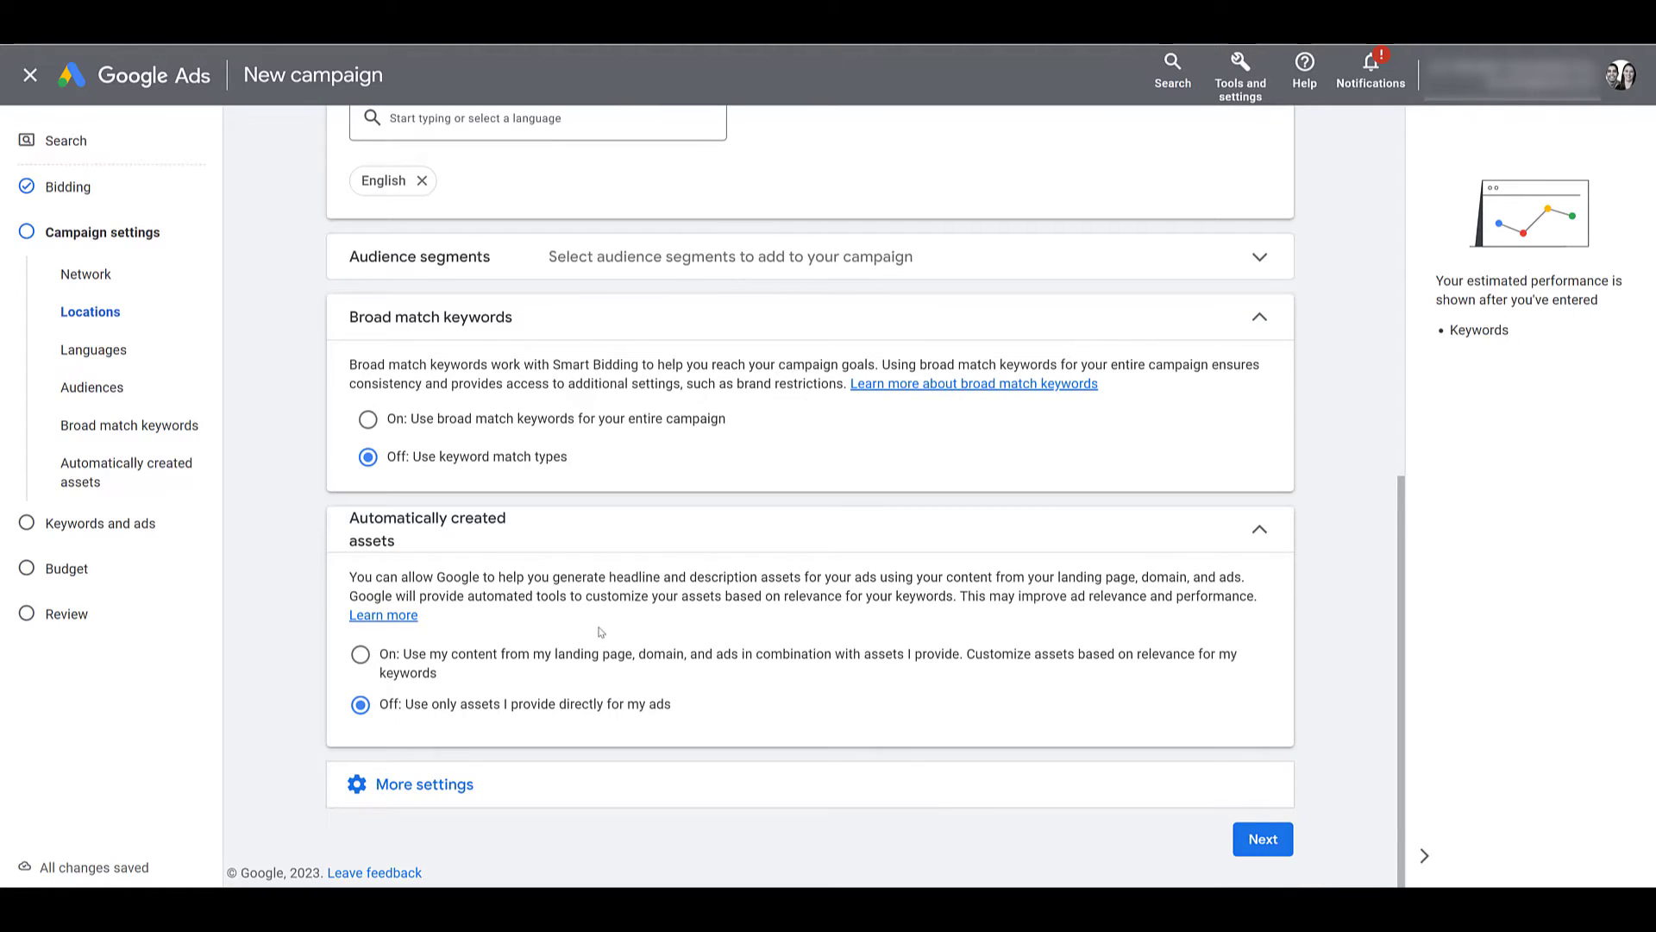
left_click(447, 789)
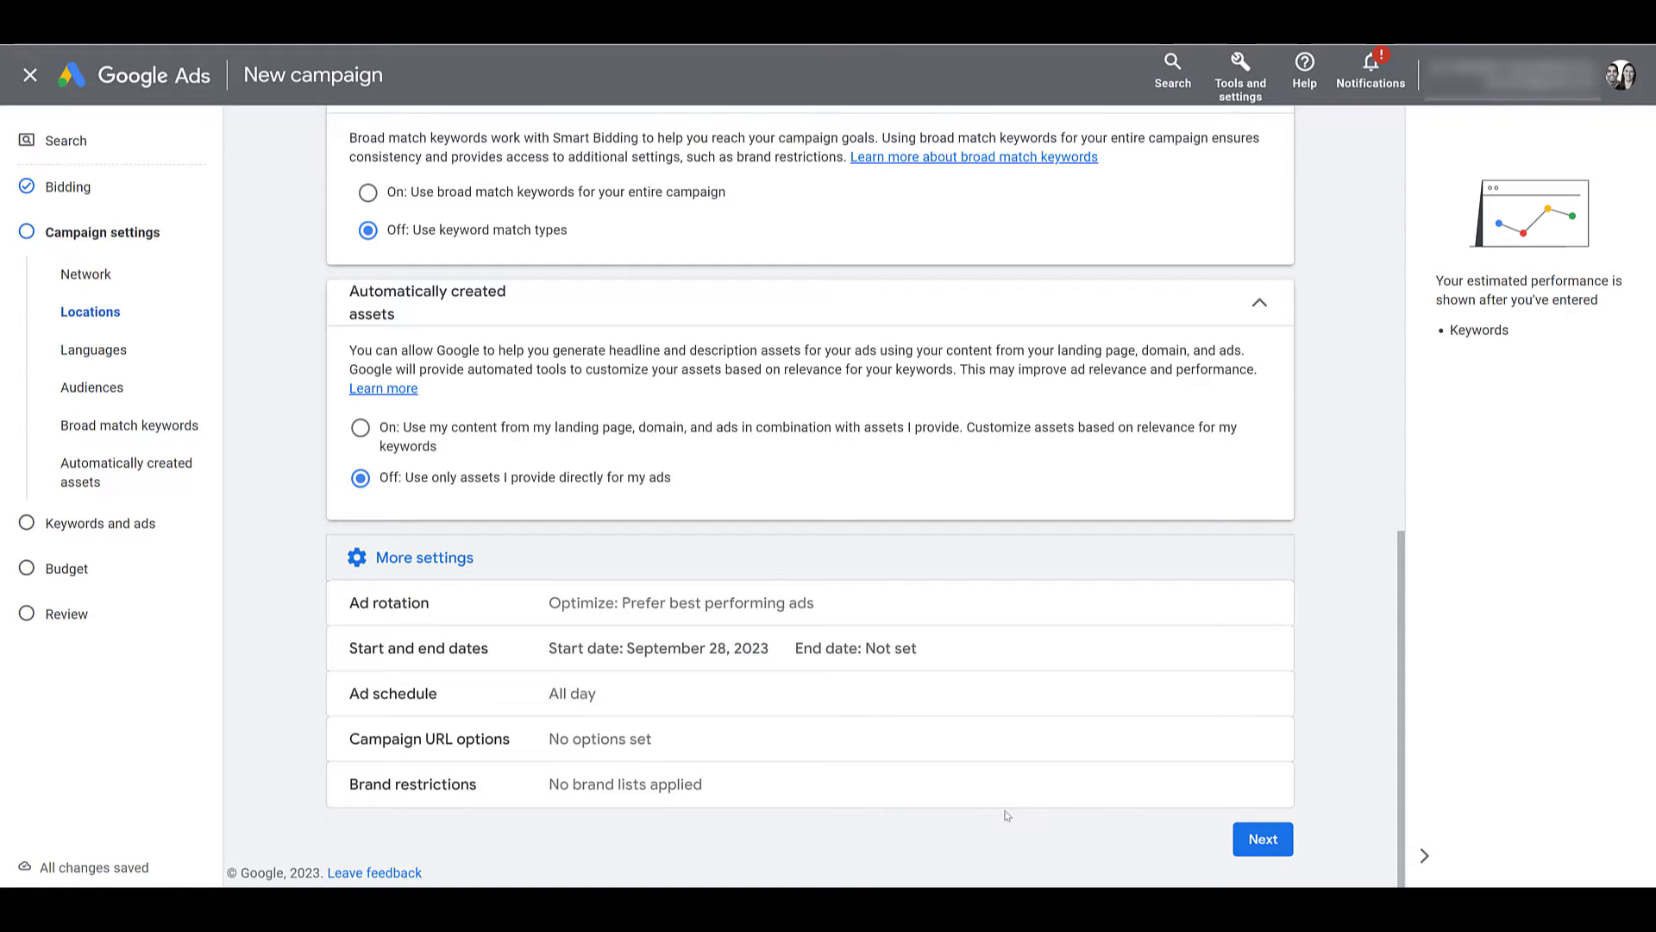
left_click(1258, 848)
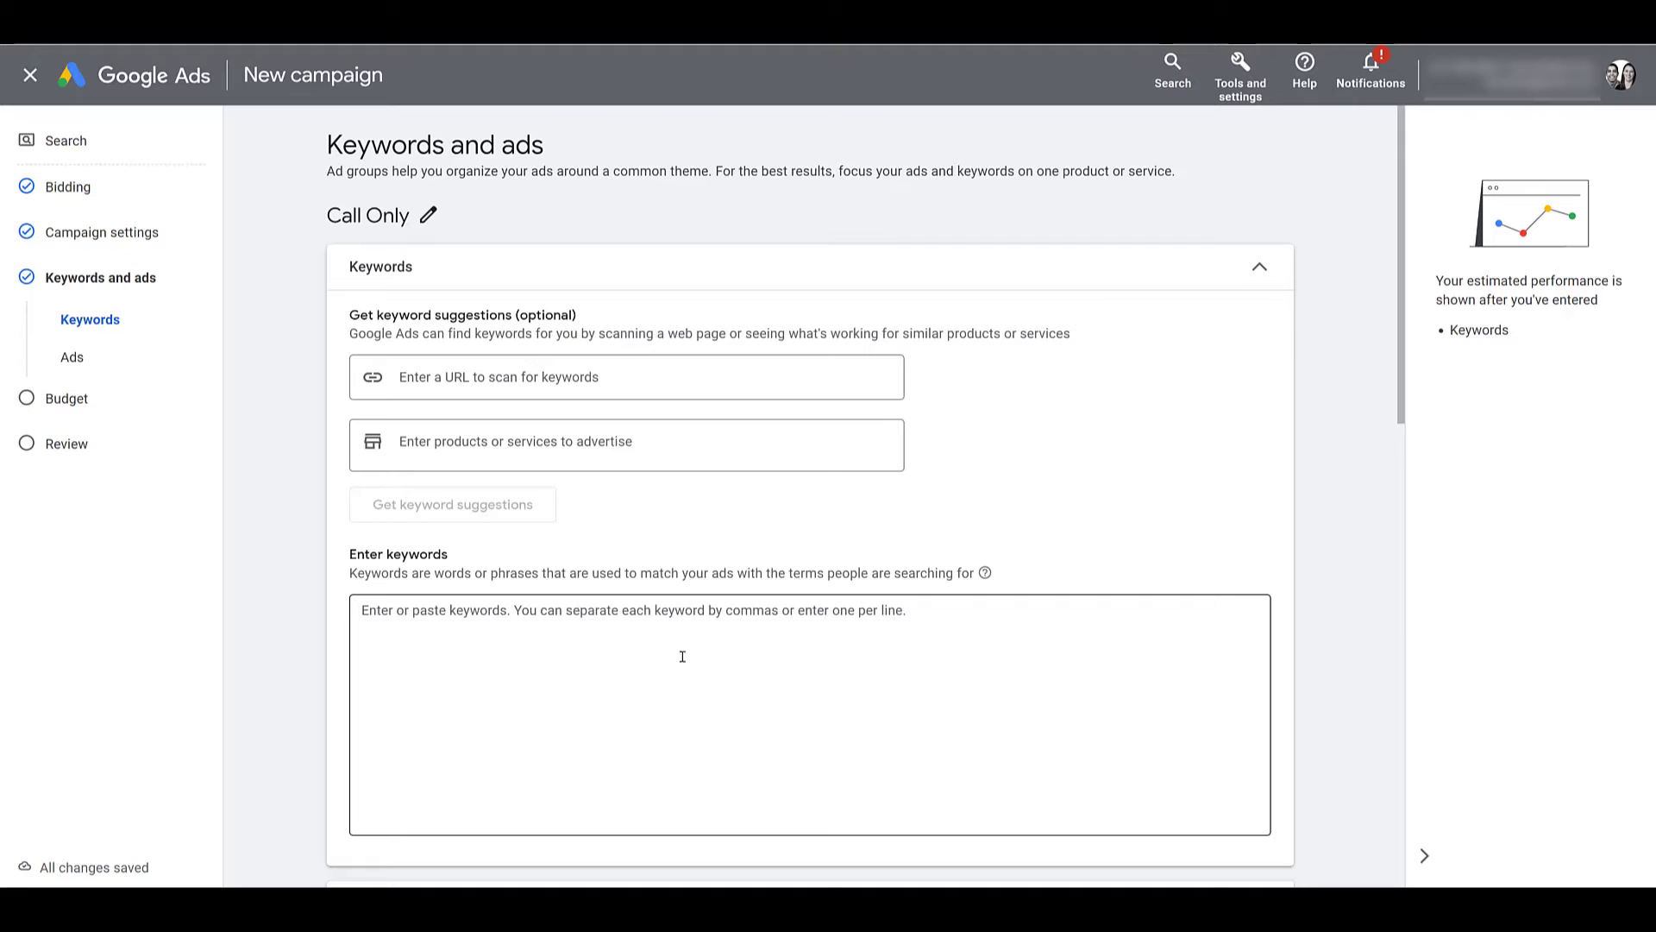
Paste five exact-match keywords, including [lead generation agency] and [ppc lead gen], into the ad group.
left_click(624, 639)
type("[lead generation agency] [b2b ppc agency] [ppc b2b lead generation] [b2b paid search agency] [ppc lead gen]")
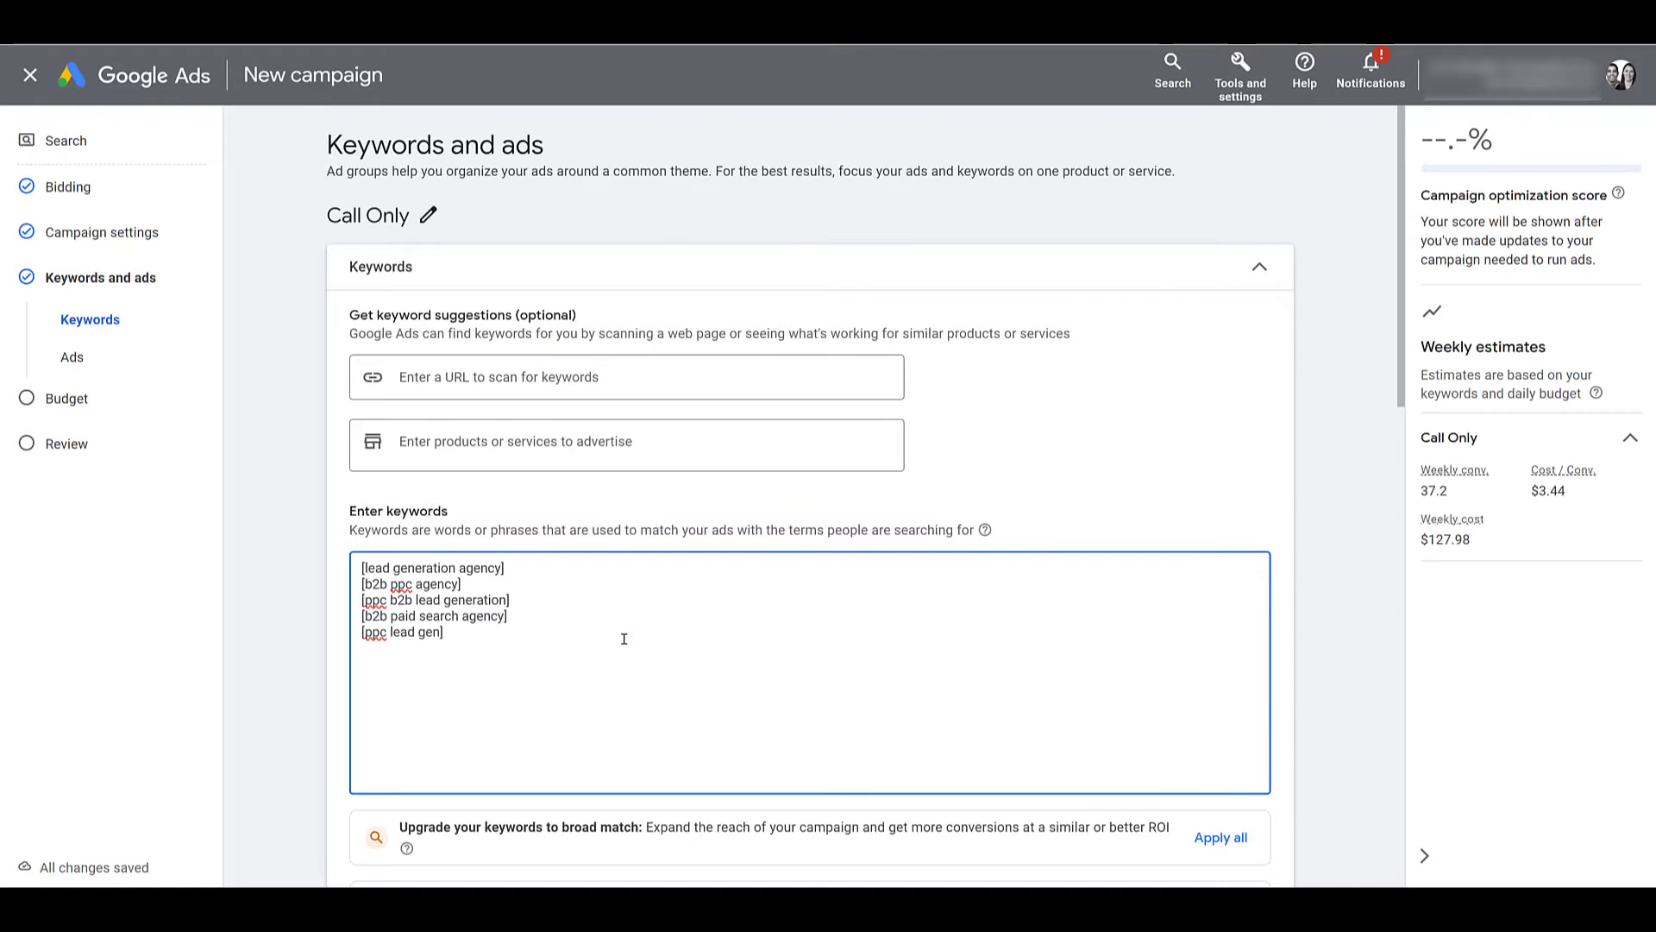
scroll(623, 638, "down", 7)
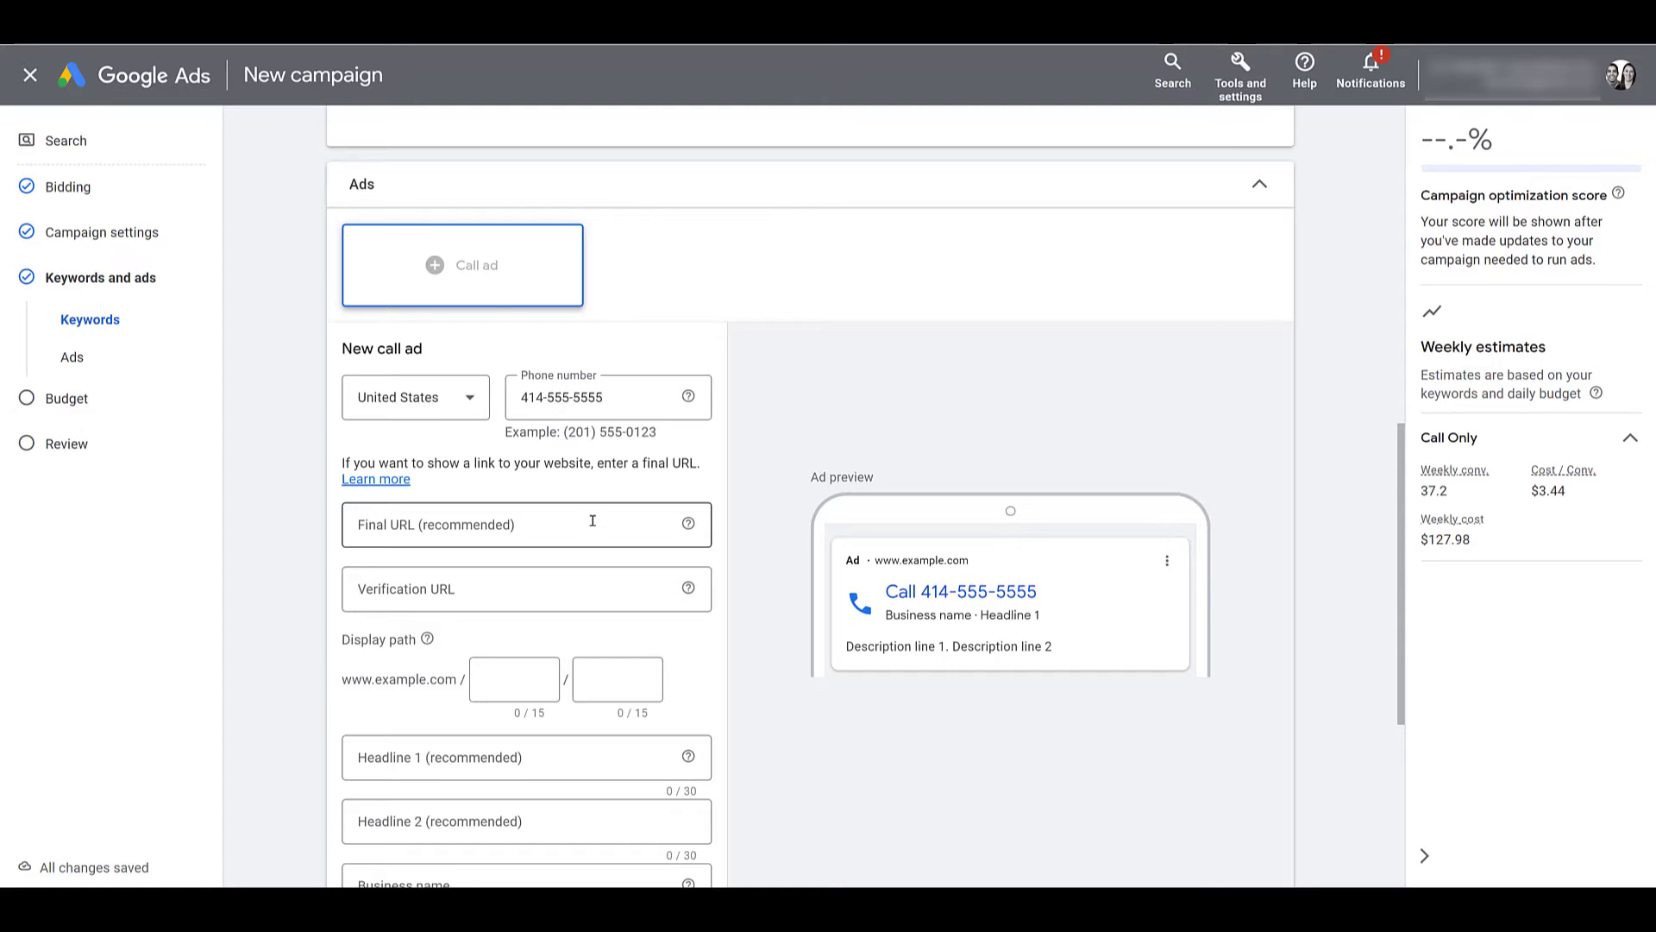
Set the call ad's final URL to paidmediapros.com and change it to https.
left_click(592, 520)
type("paidmediapros.com")
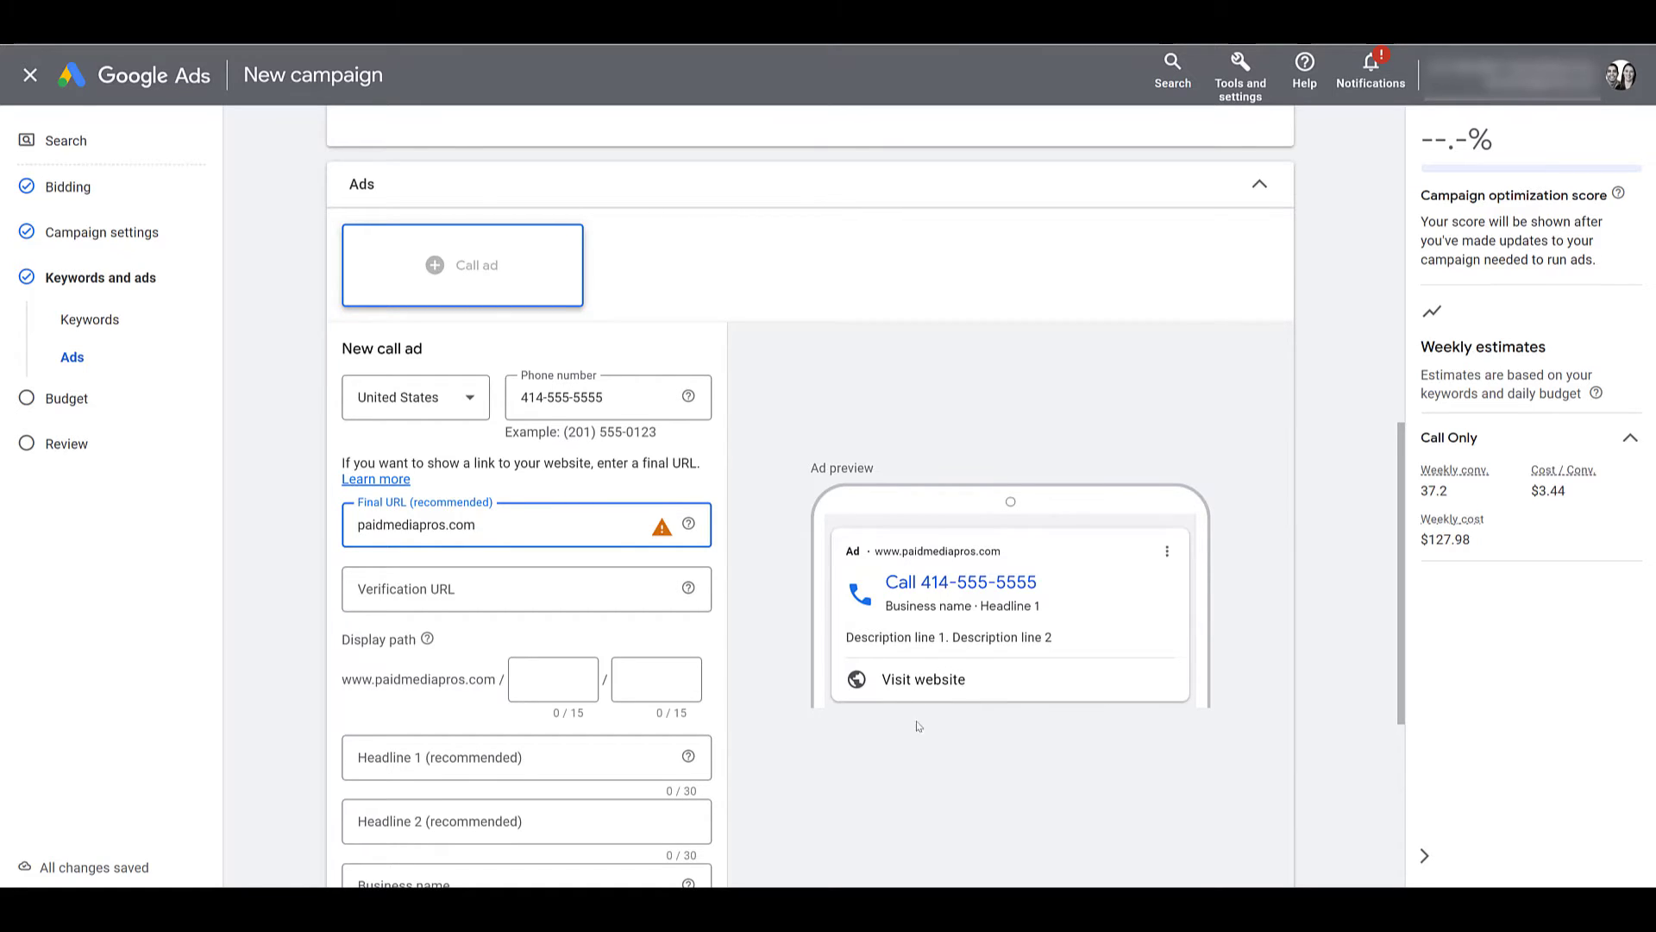
left_click(885, 734)
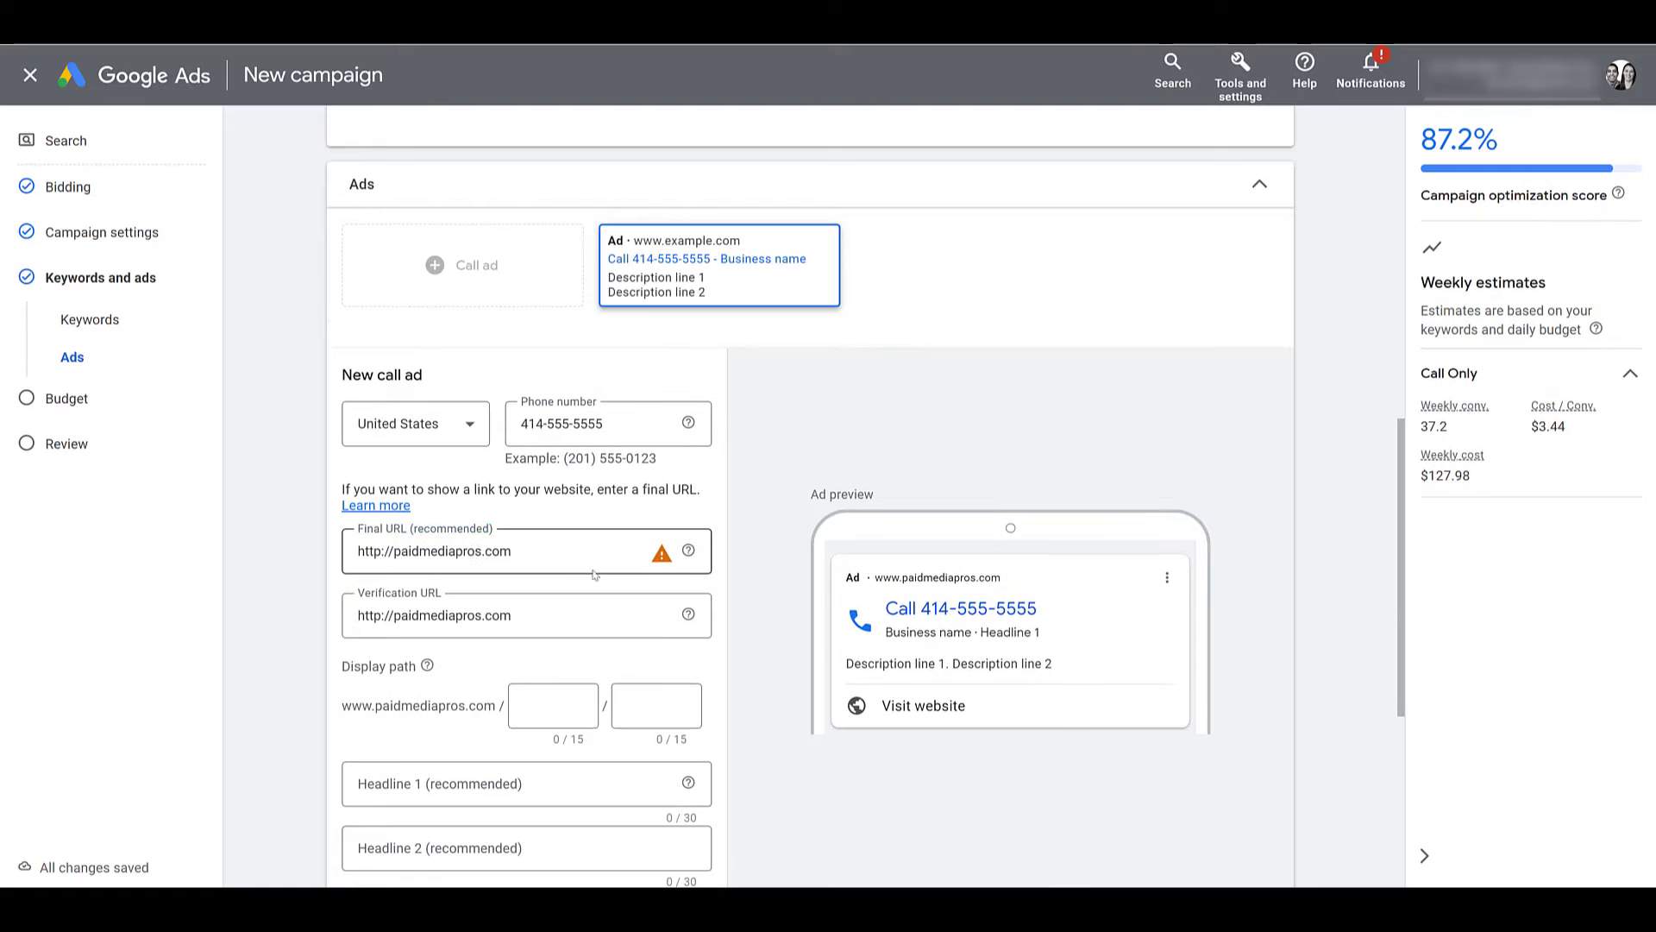
left_click(380, 554)
type("s")
scroll(380, 554, "down", 4)
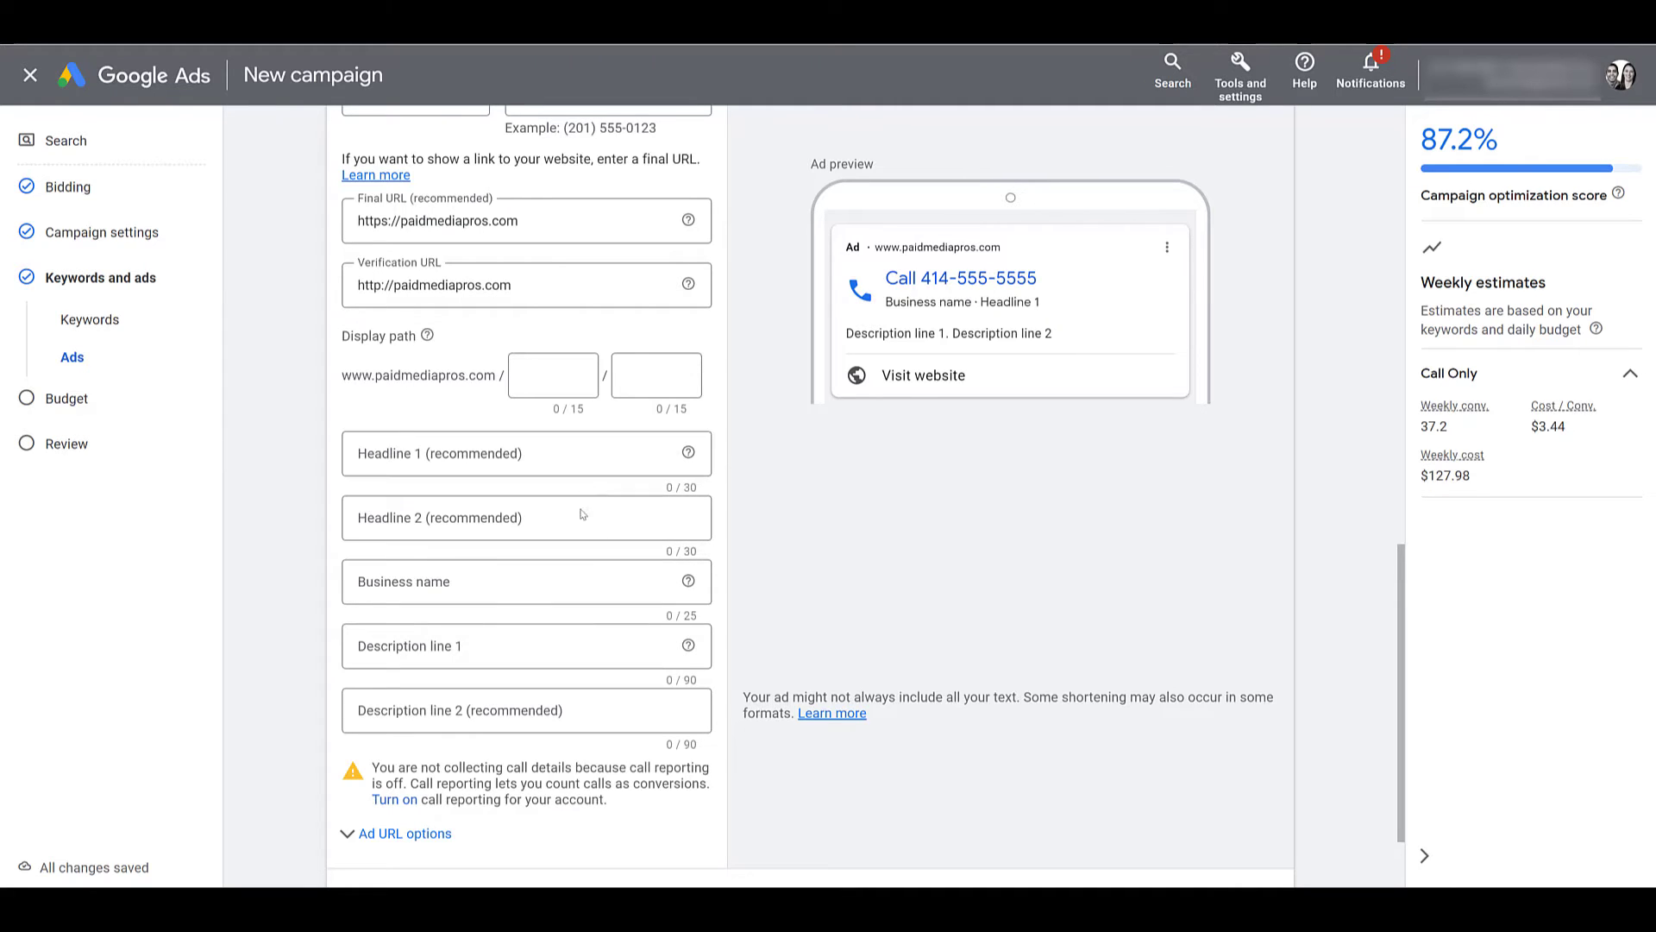
Paste 'Paid Media Pros' as the call ad's business name and paste the bad-leads budget sentence as description line 1.
left_click(562, 576)
type("Paid Media Pros")
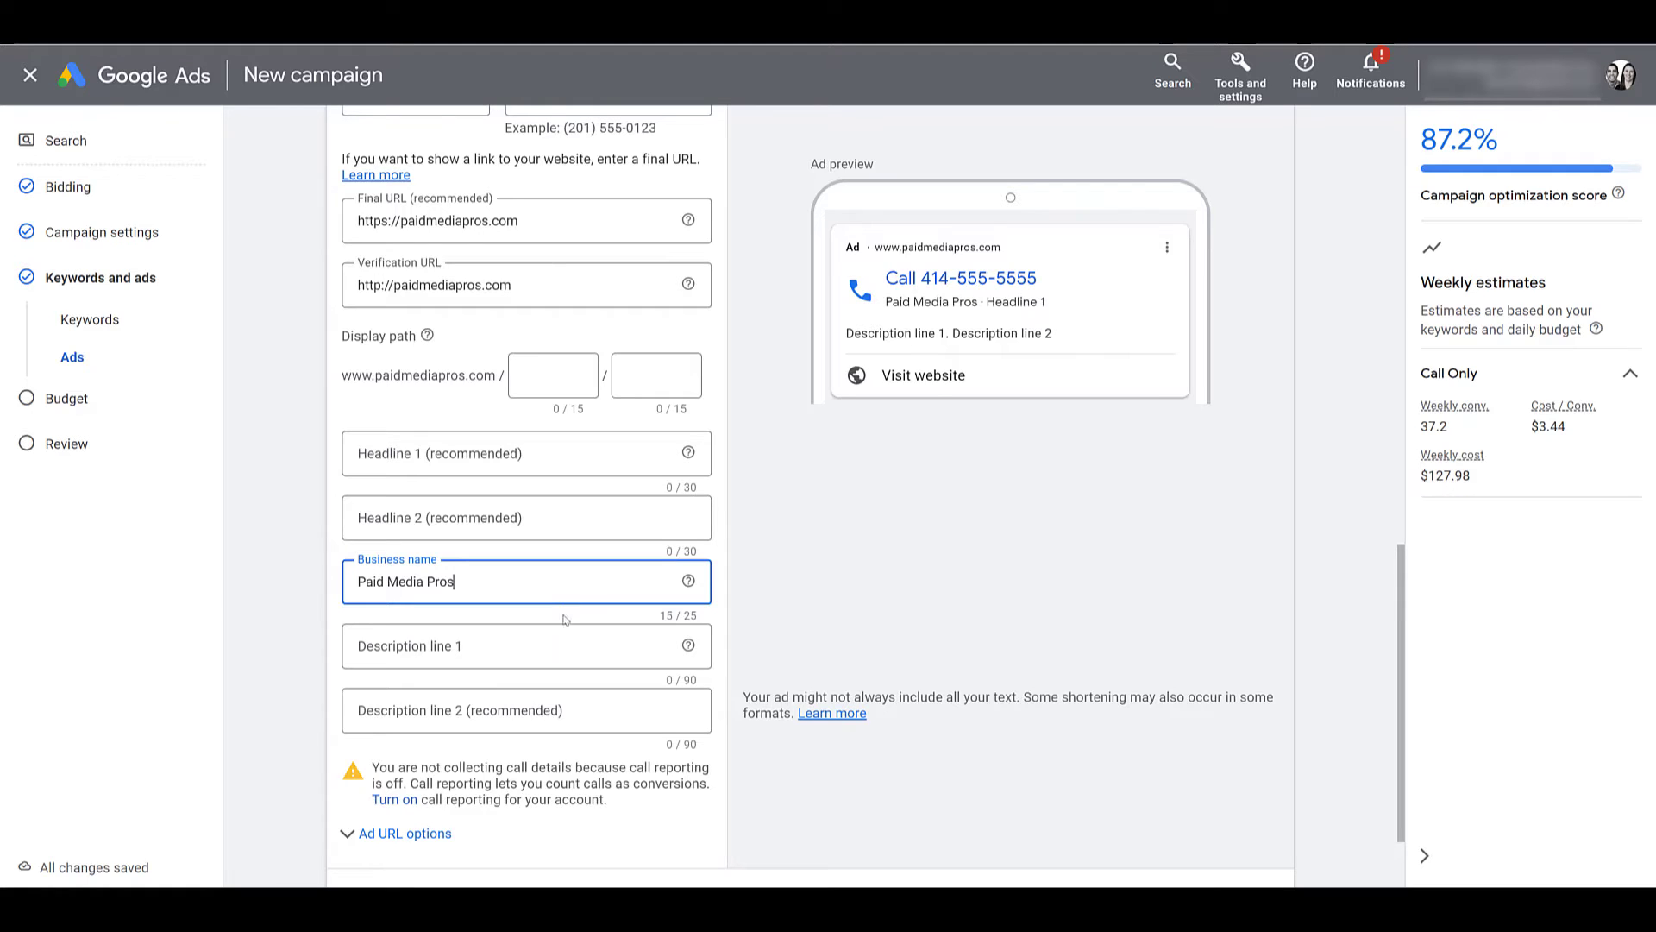
left_click(558, 649)
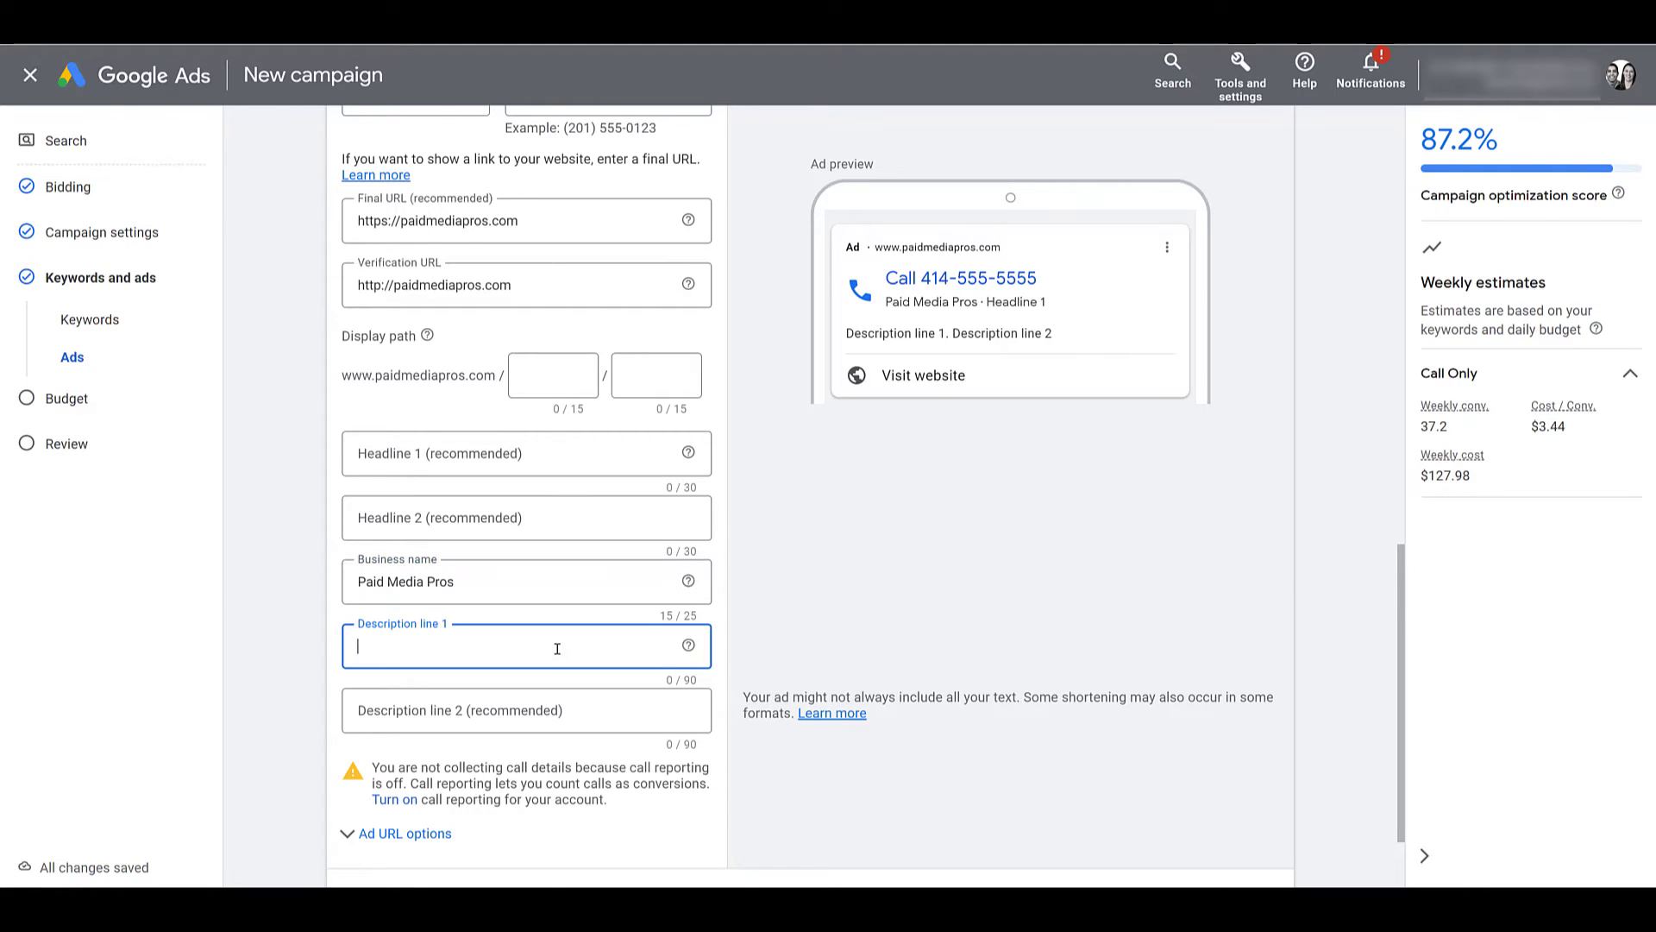
type("Stop wasting paid media budget on bad leads. Learn how we move the needle for our clients.")
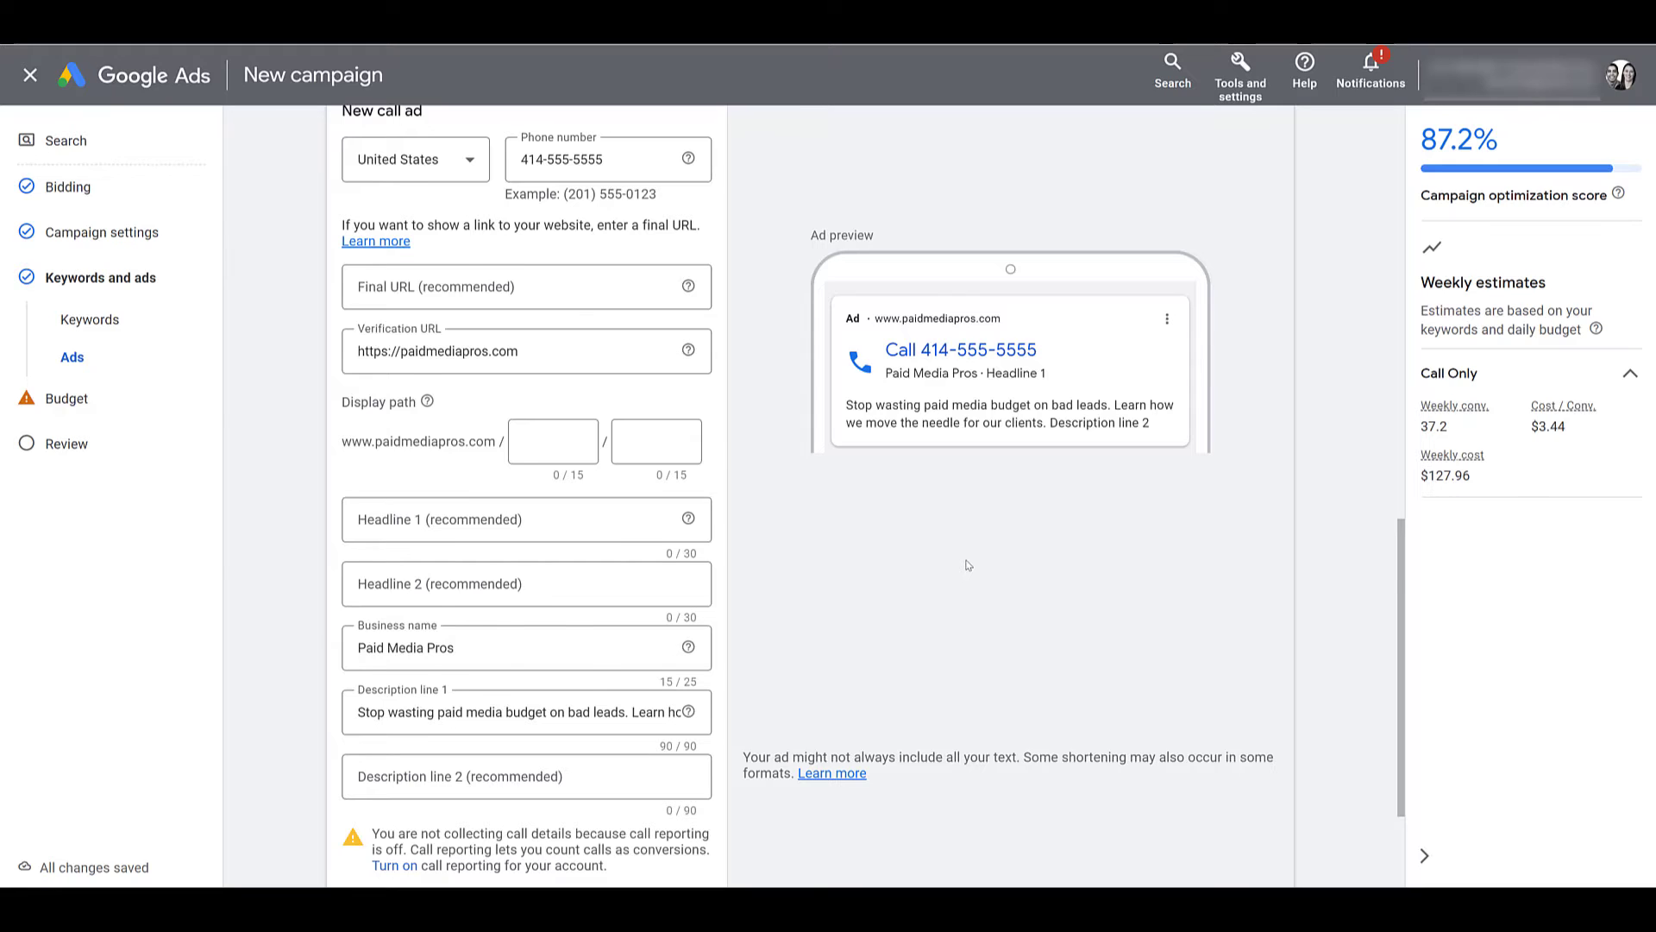
scroll(968, 565, "down", 3)
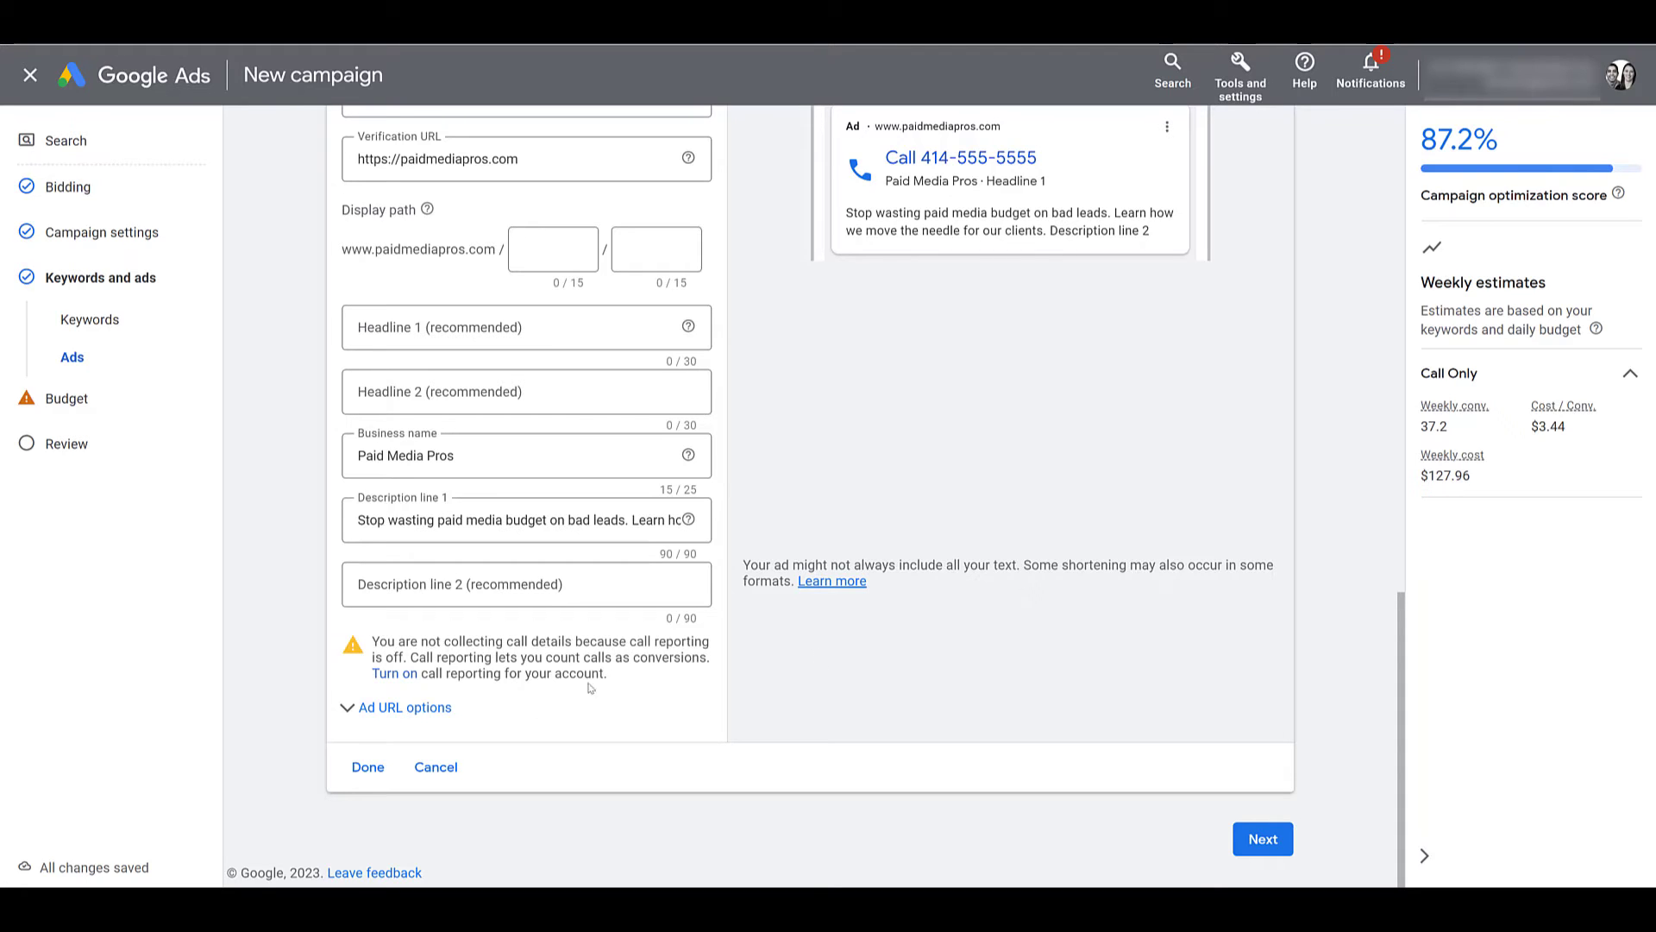
Save the call ad, accept the recommended $18.28 daily budget, and look over the Review page.
left_click(369, 767)
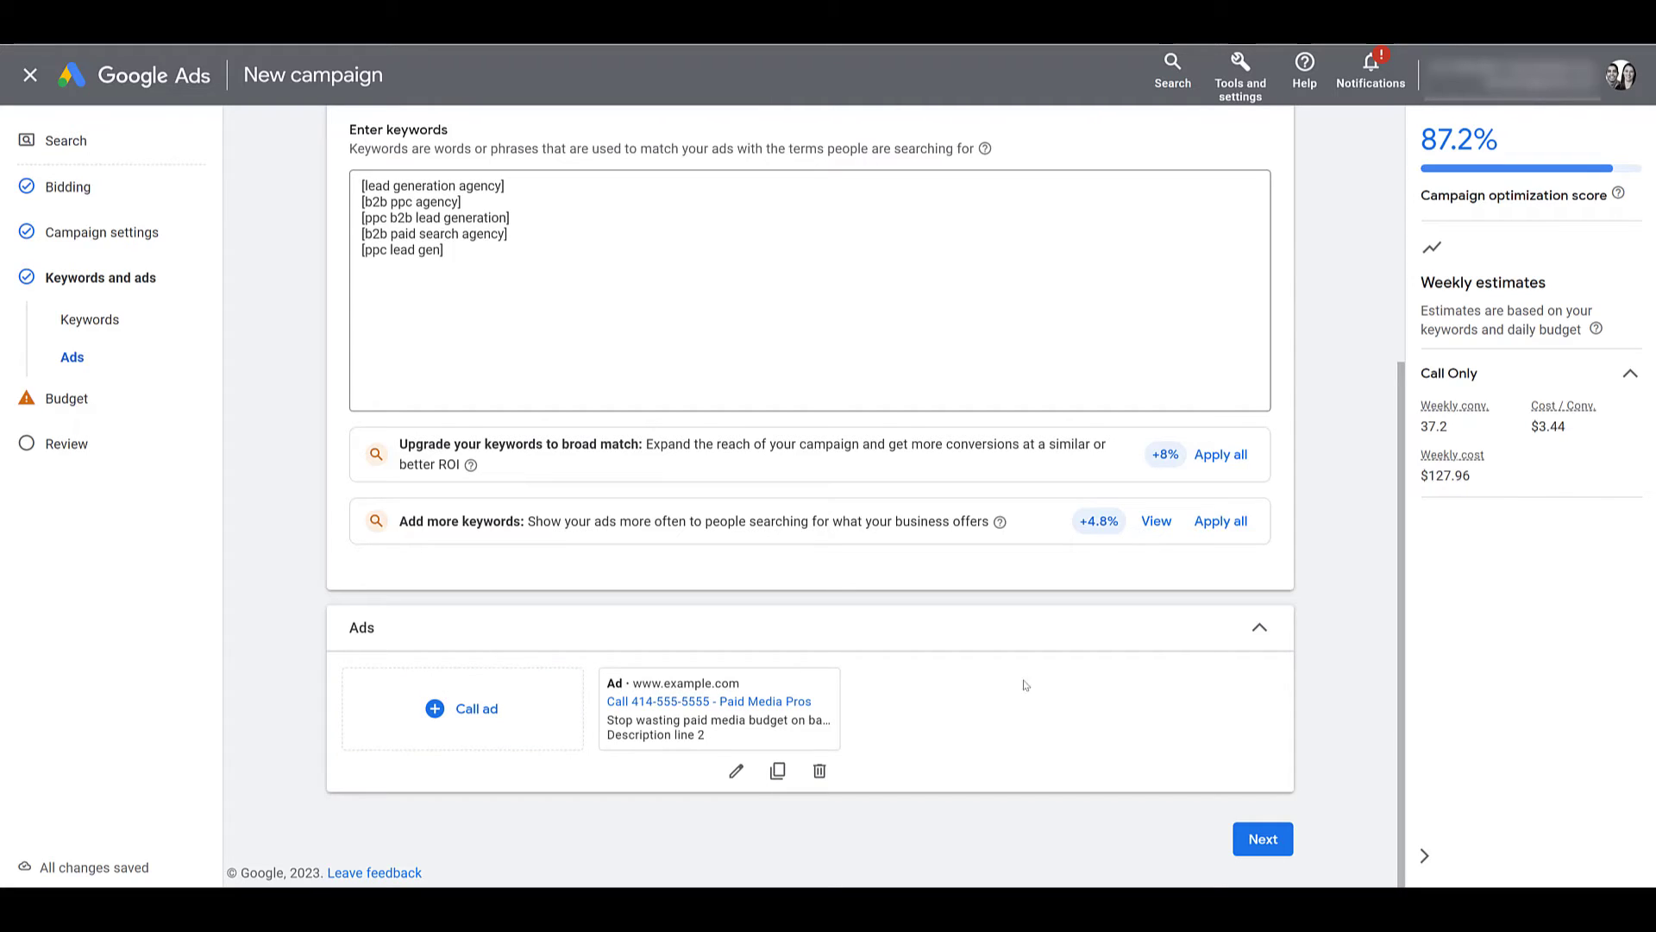
left_click(1265, 845)
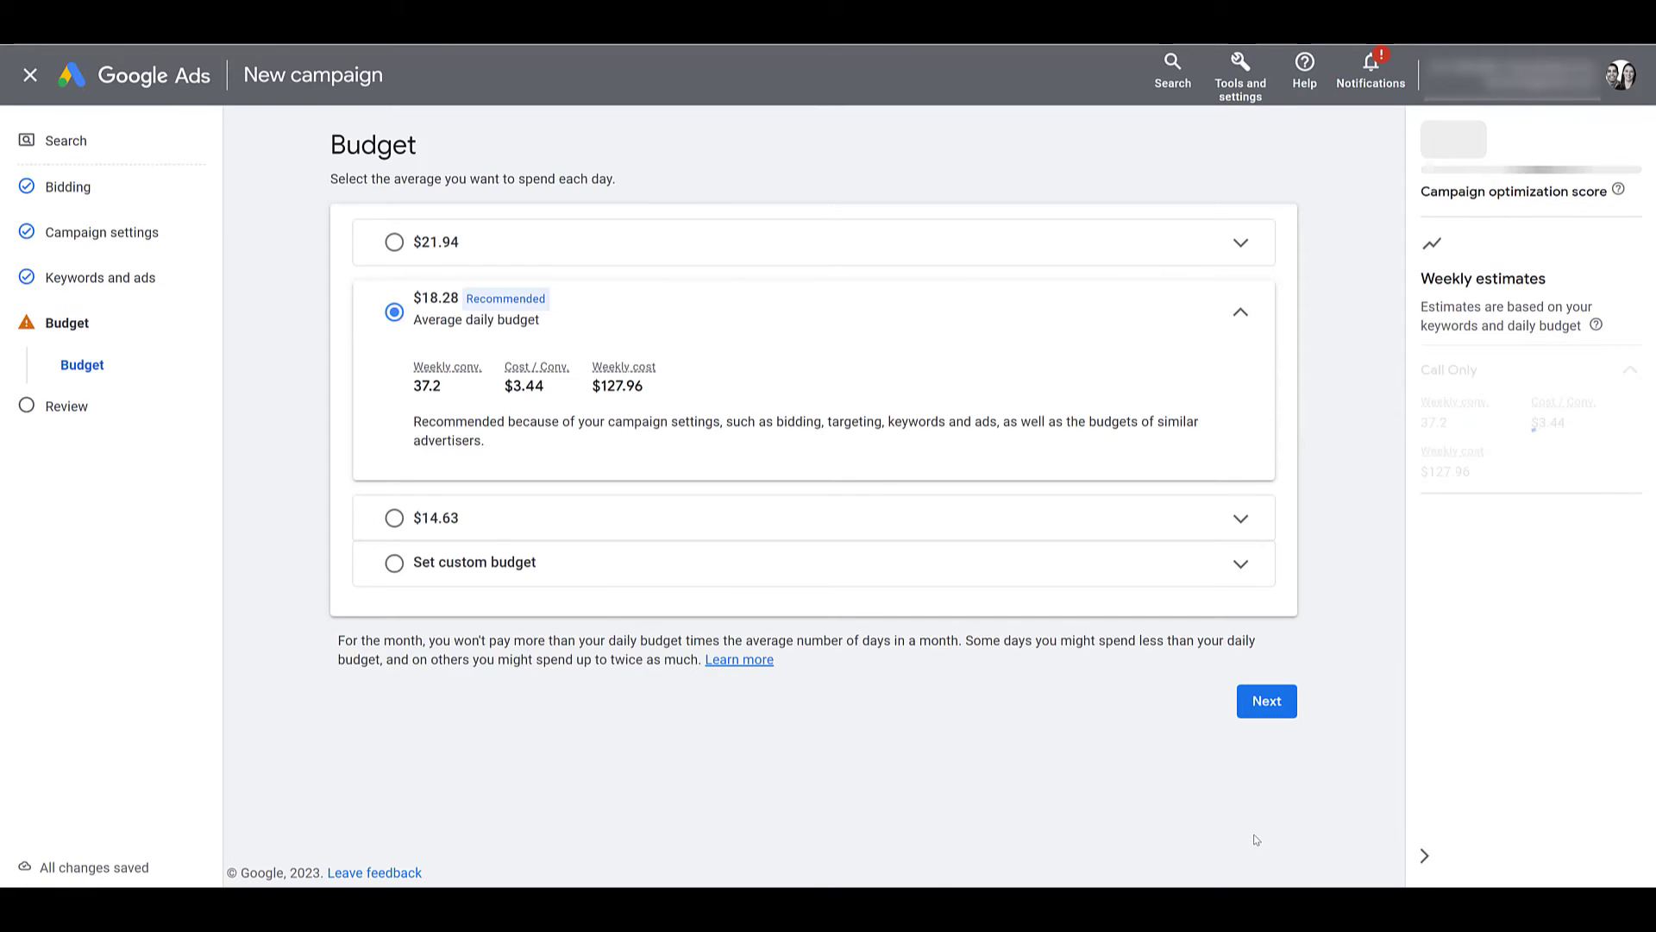
left_click(1285, 711)
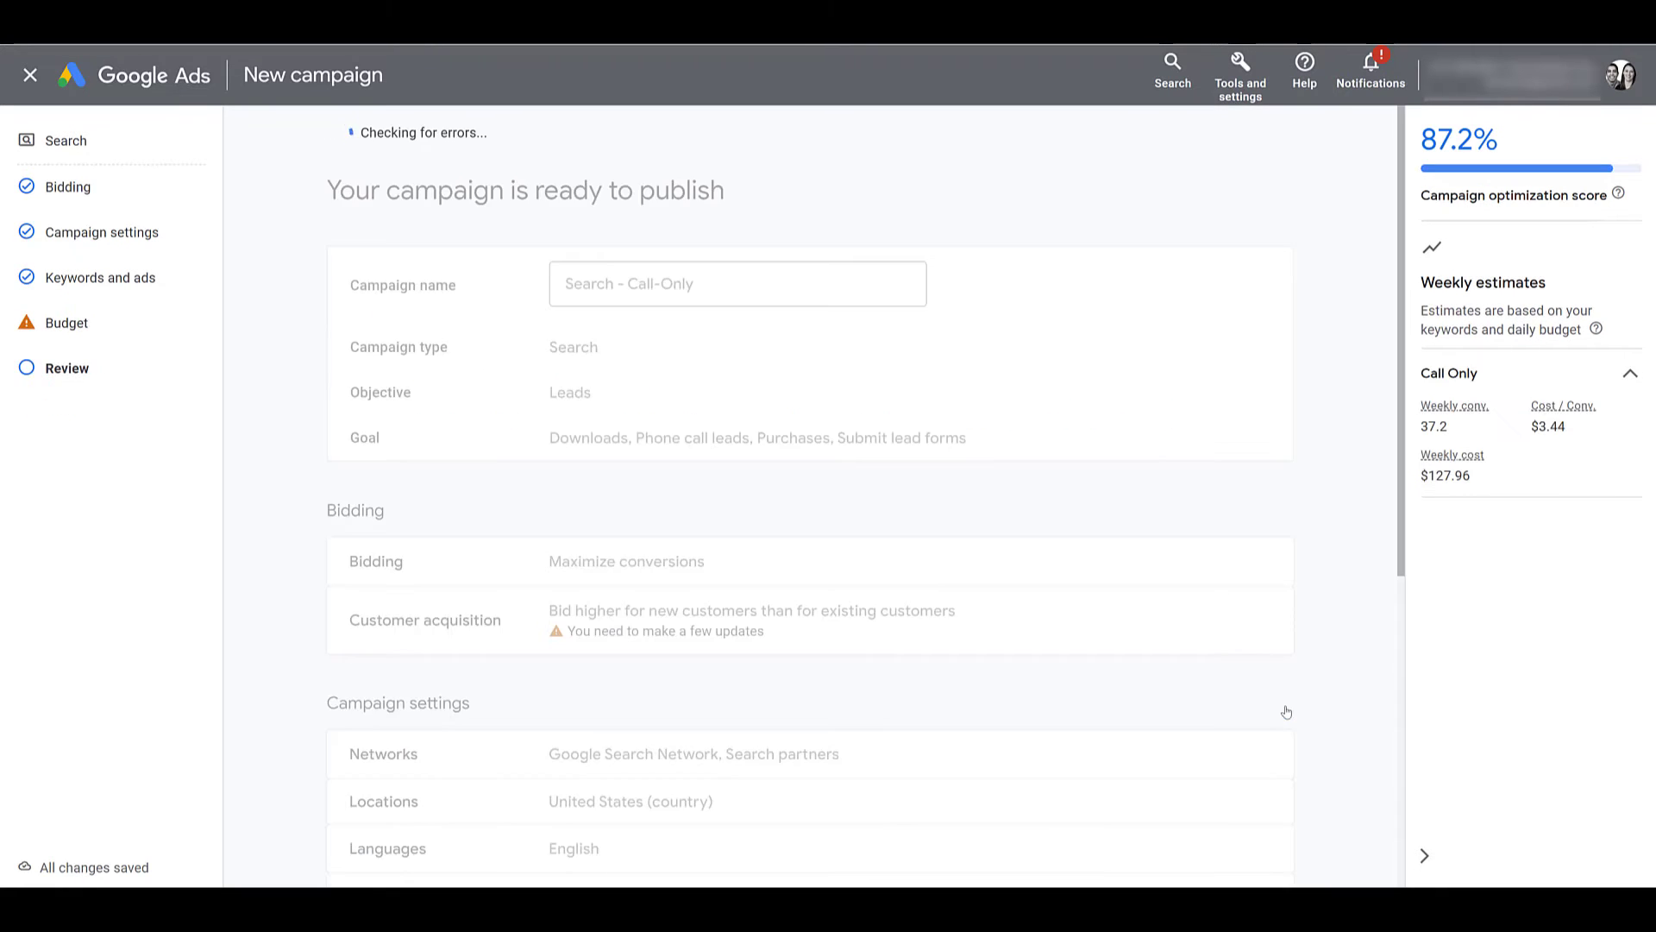
scroll(740, 655, "down", 4)
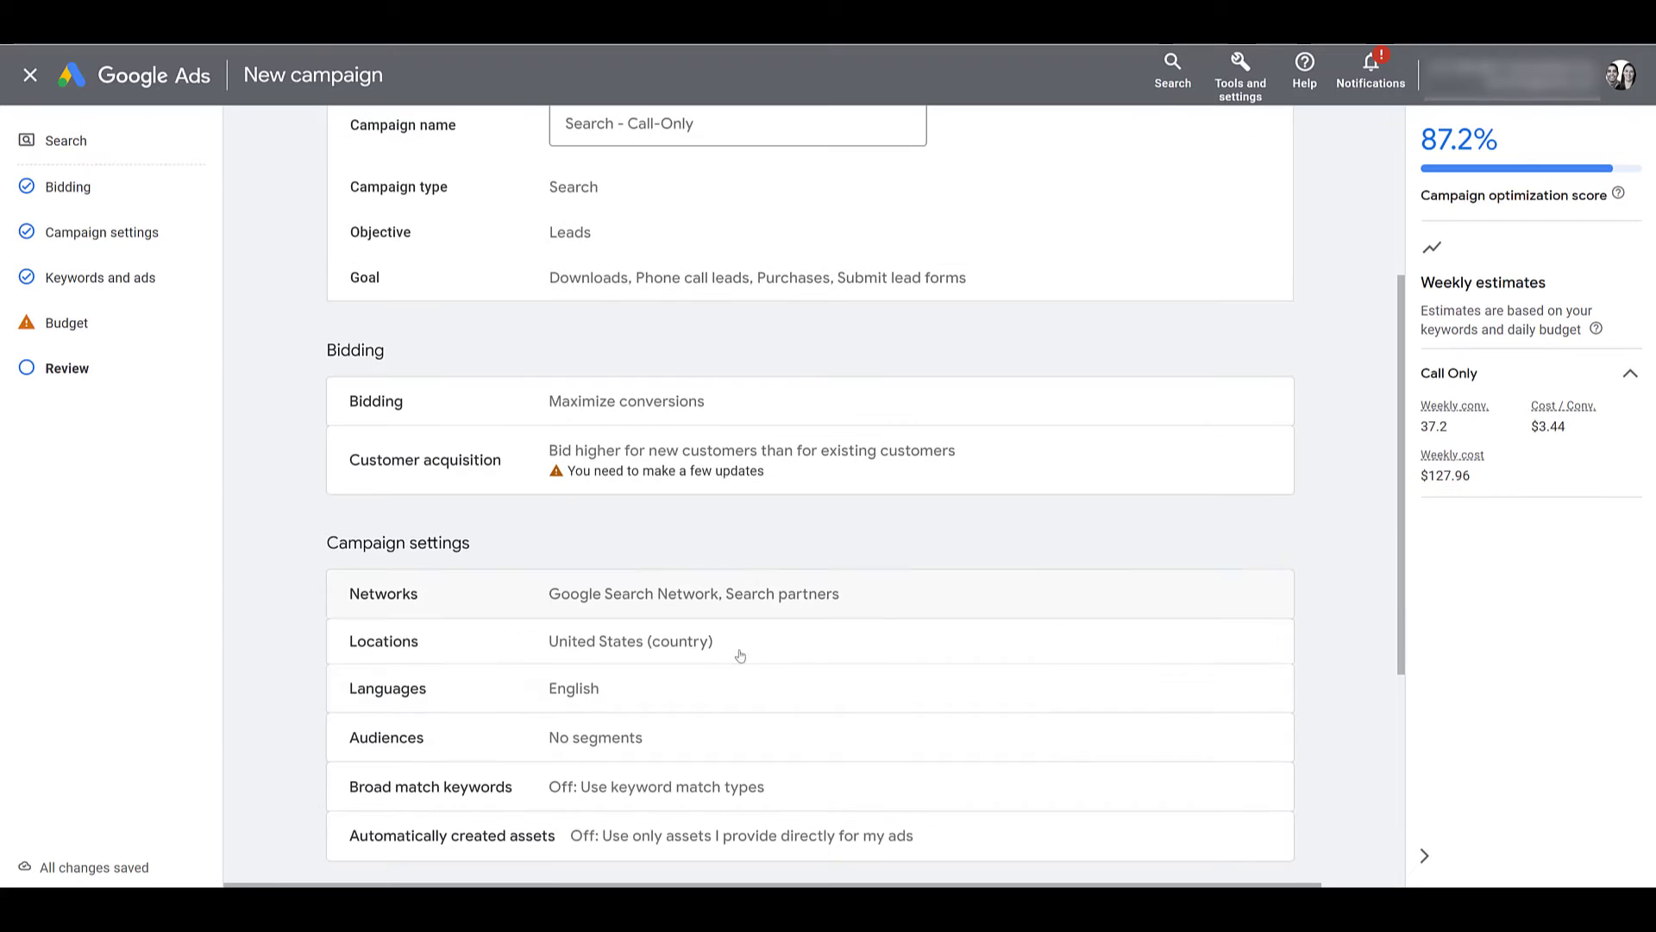
scroll(1051, 636, "down", 4)
scroll(1052, 637, "up", 8)
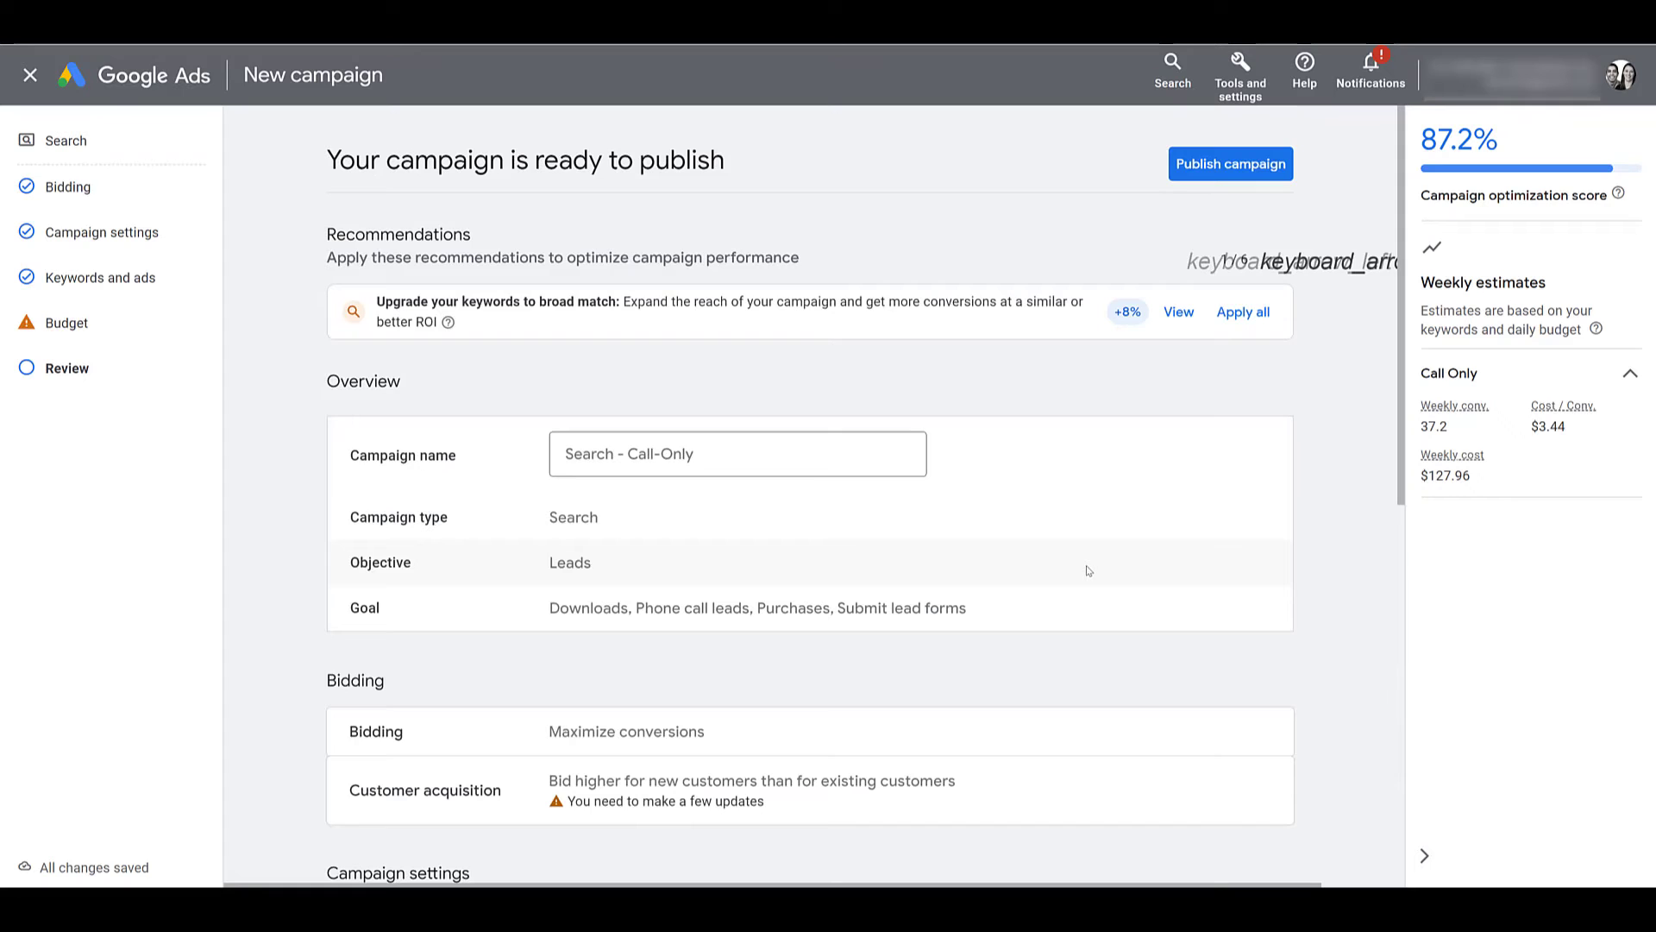
Publish Search - Call-Only, then show its Ad groups table with the Columns menu.
left_click(1229, 165)
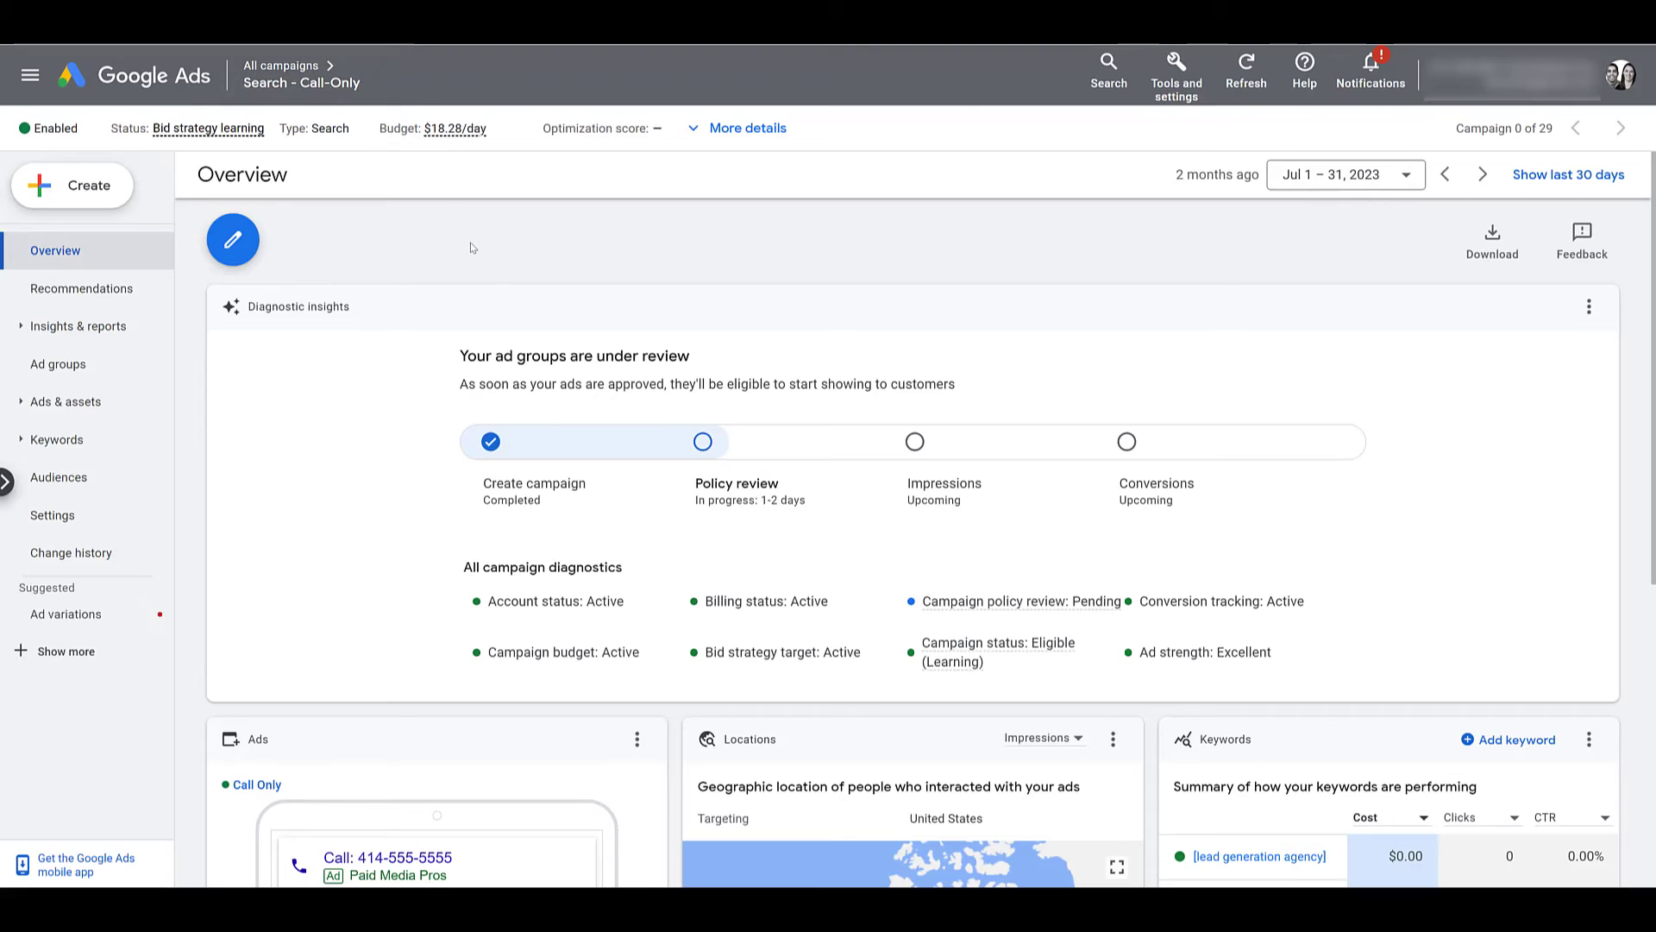
left_click(82, 371)
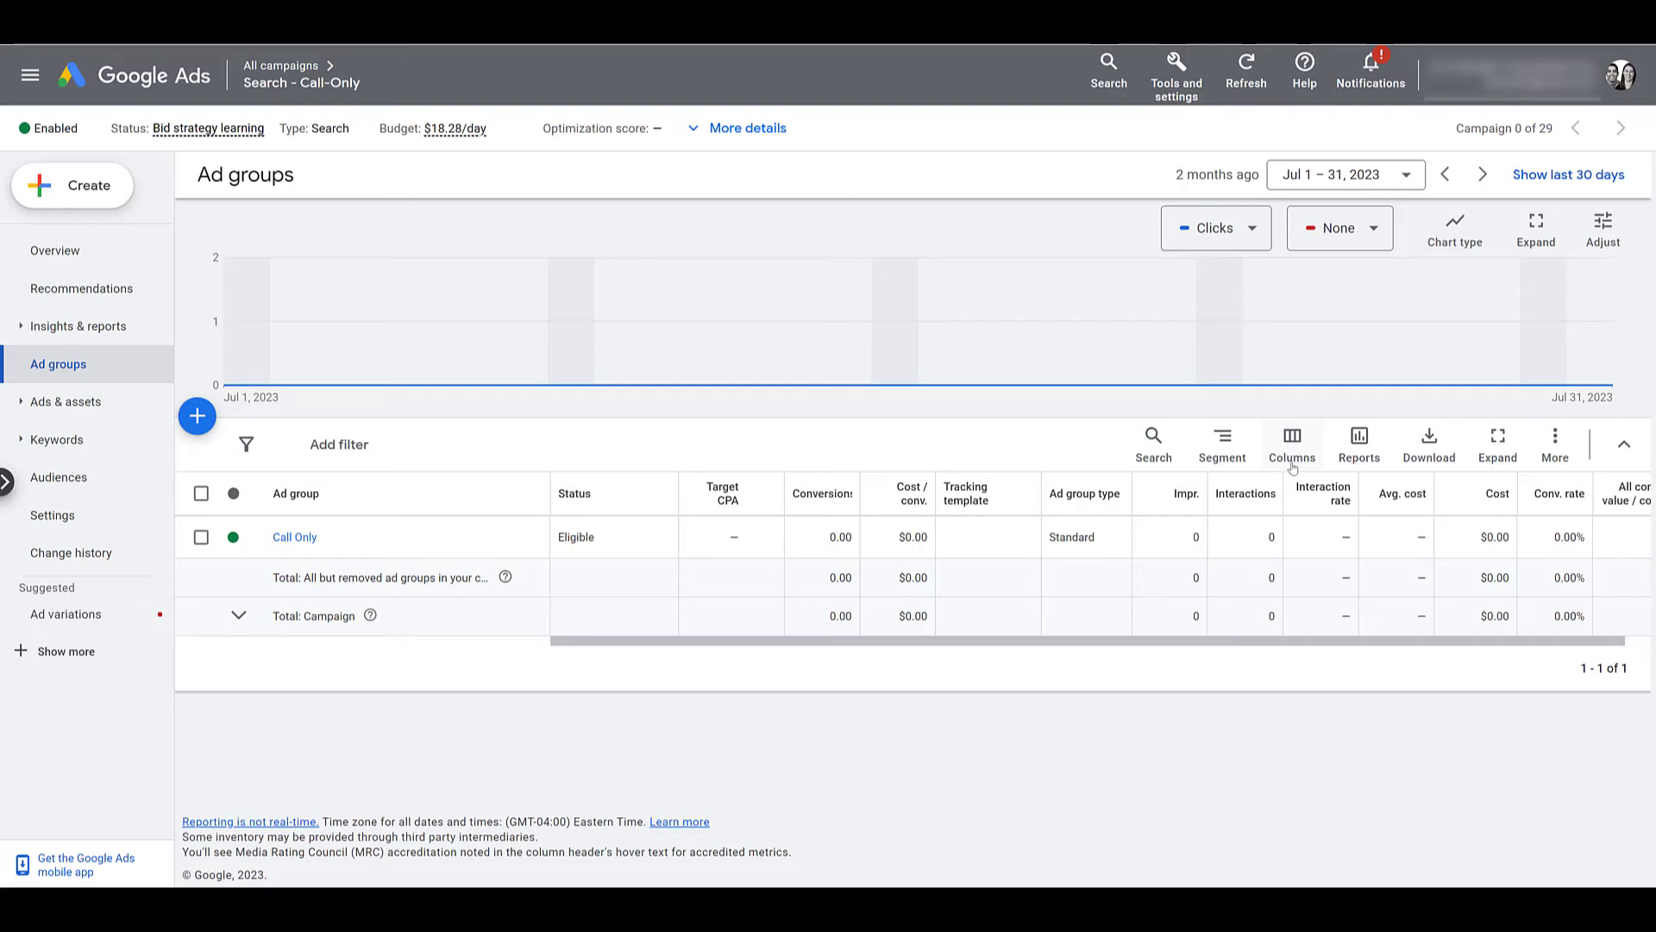
left_click(1291, 463)
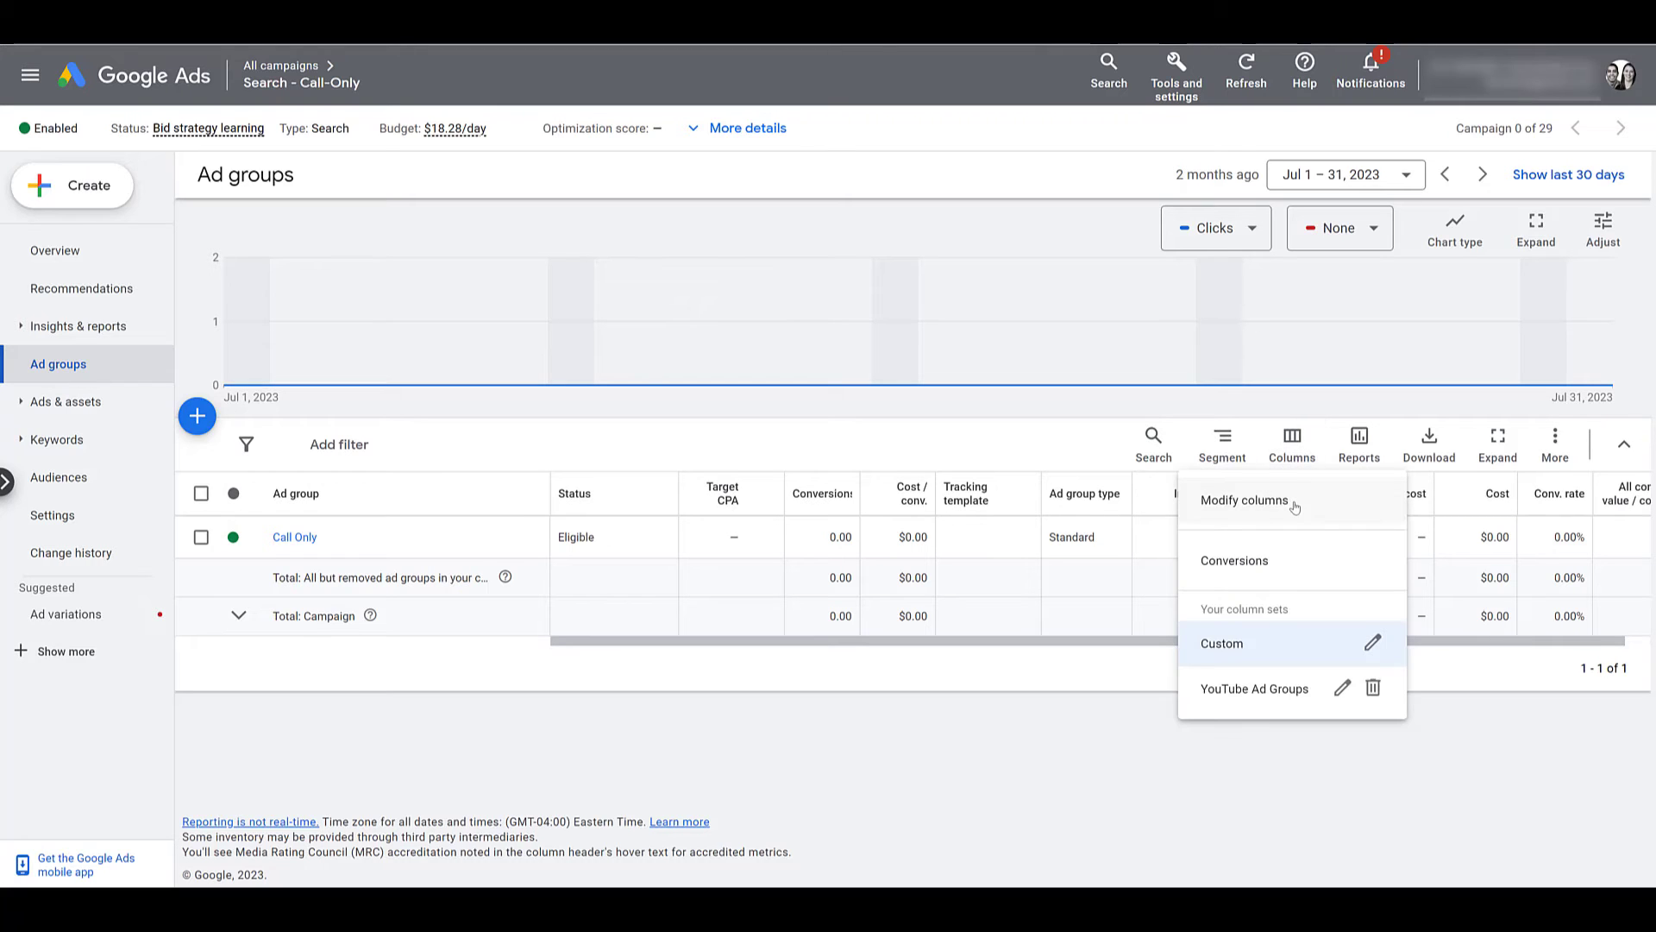
Open Modify columns and expand Call details to reveal Phone calls, Phone impr. and PTR.
left_click(1293, 503)
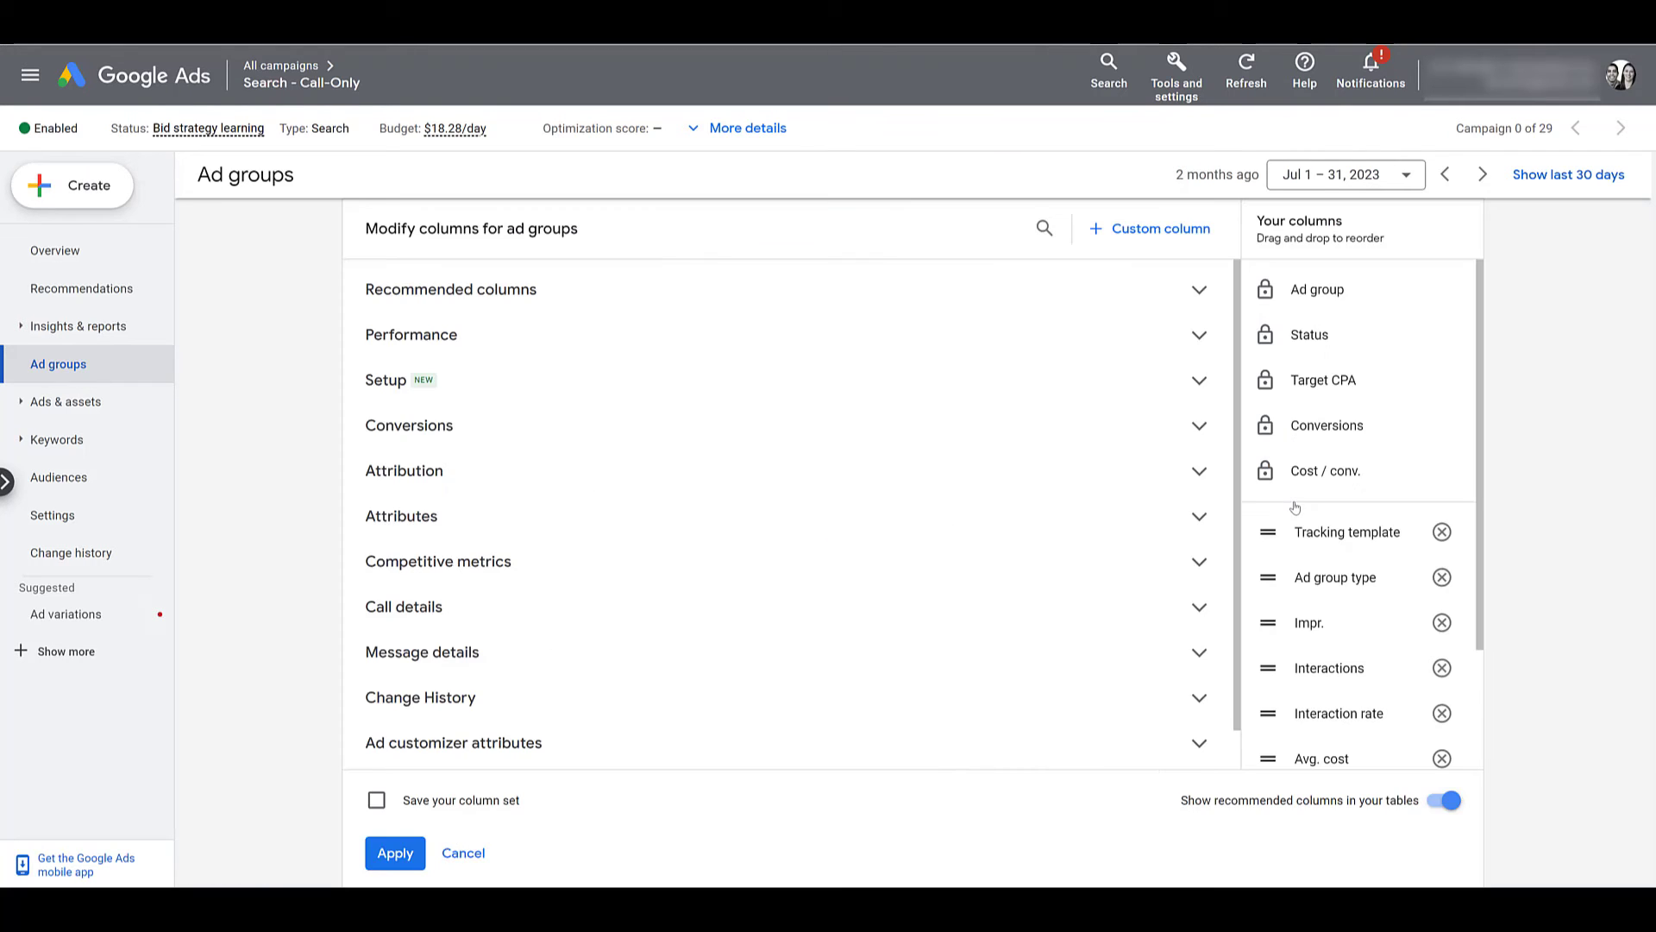
left_click(879, 607)
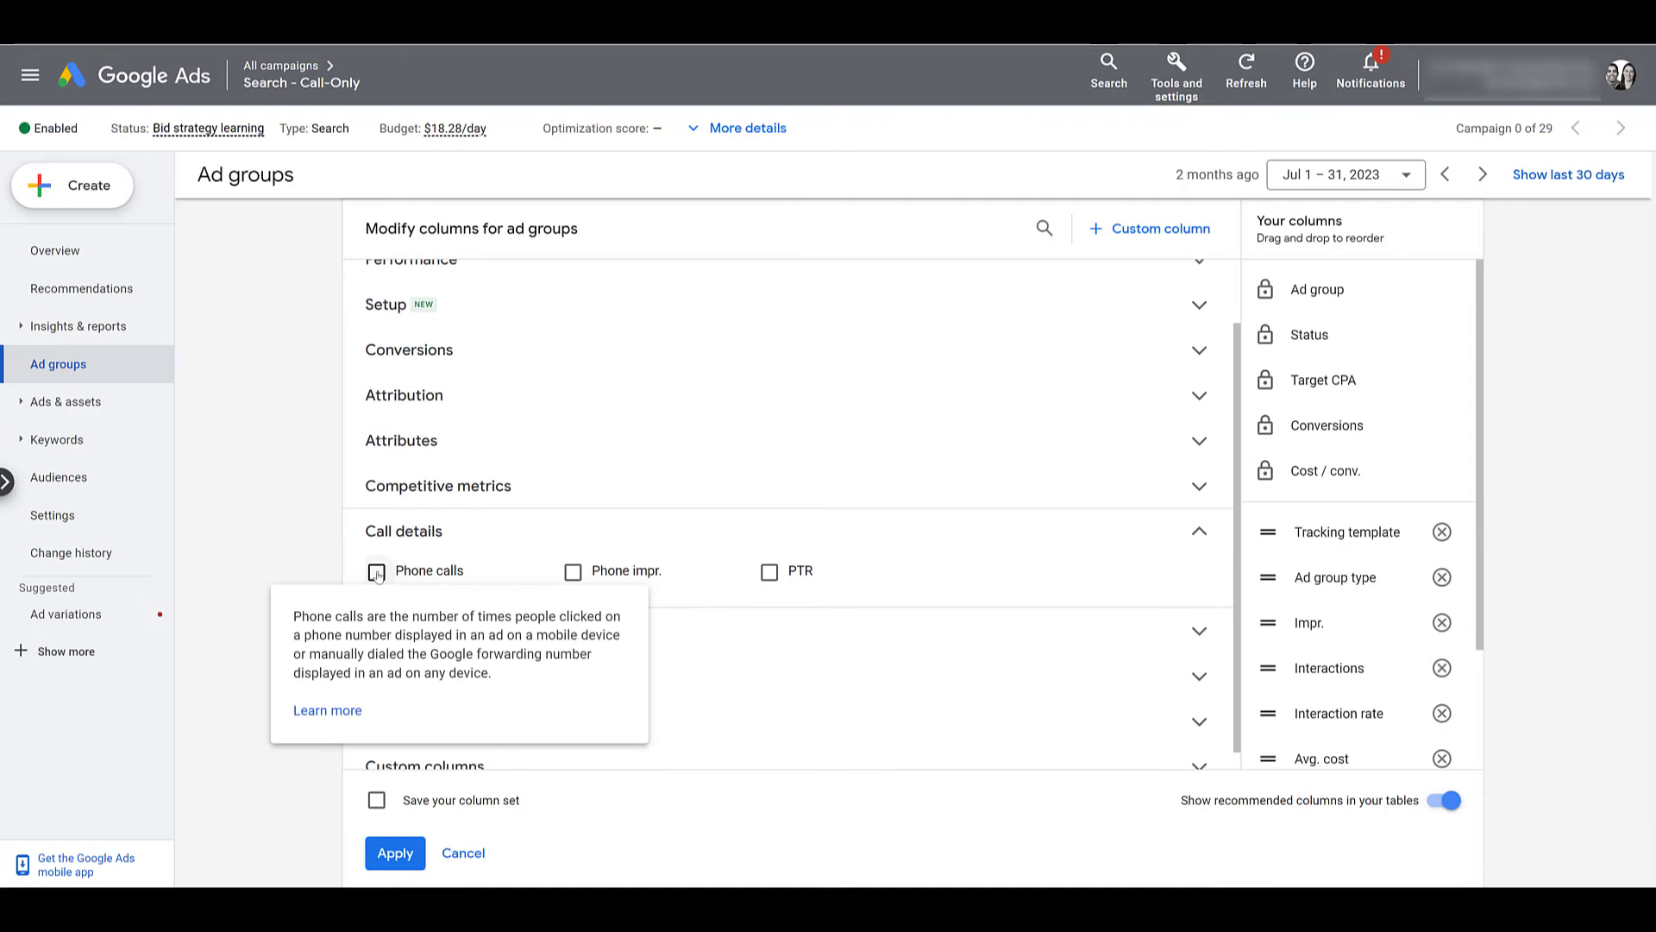
mouse_move(590, 584)
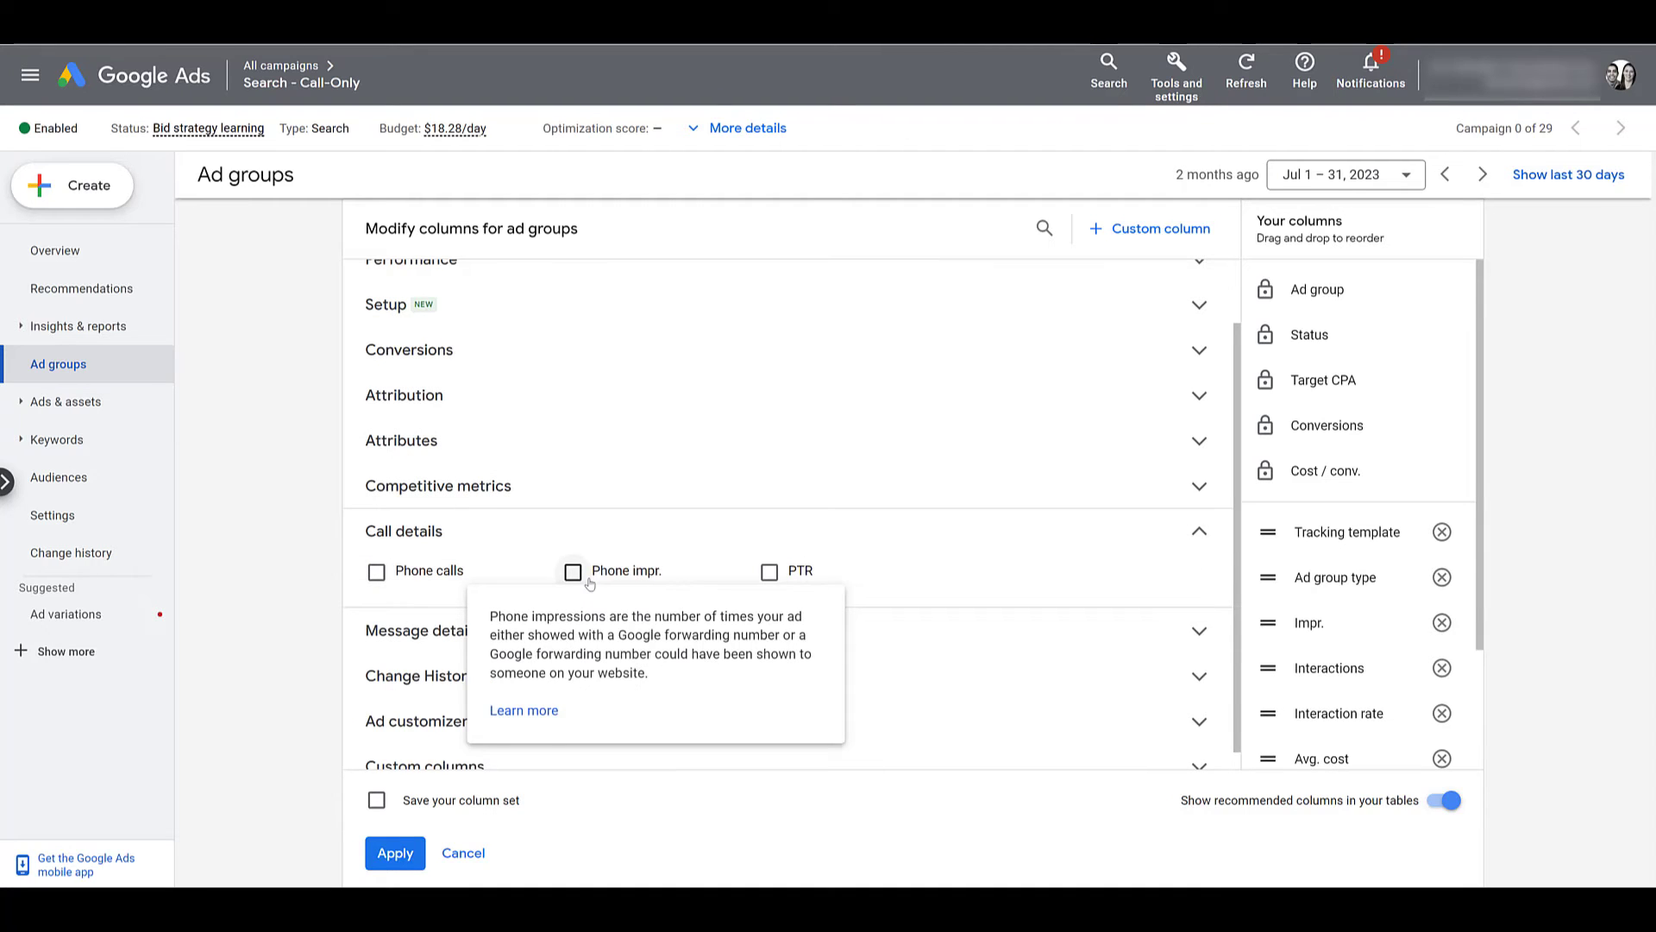
mouse_move(800, 573)
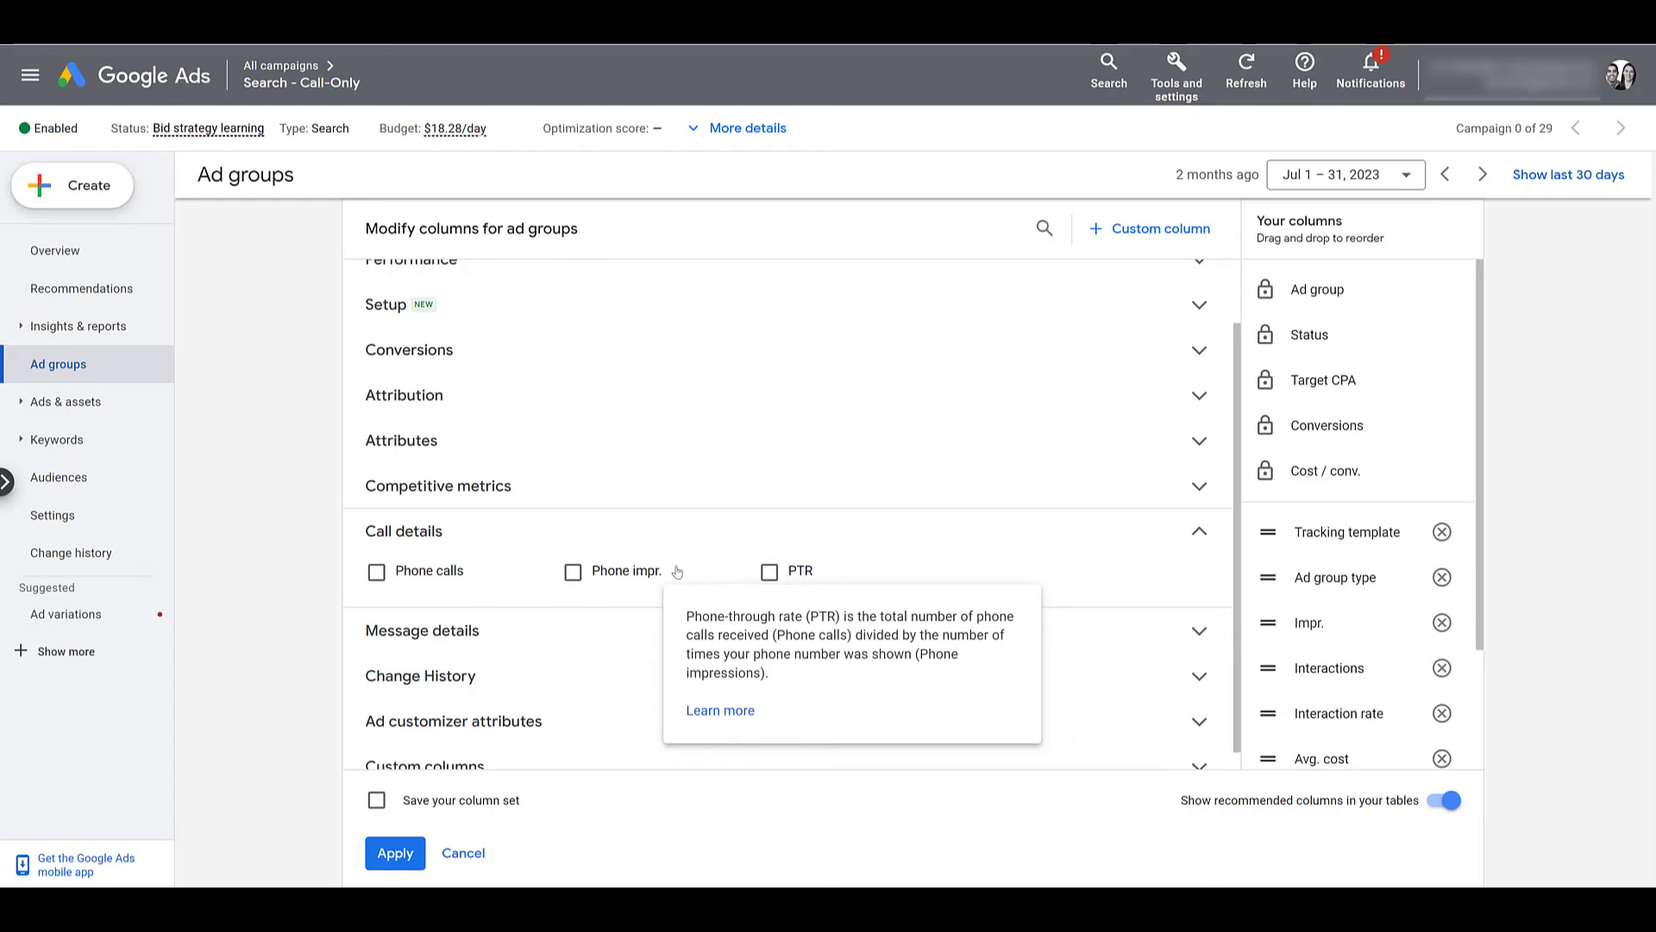
scroll(656, 535, "up", 1)
scroll(485, 351, "down", 1)
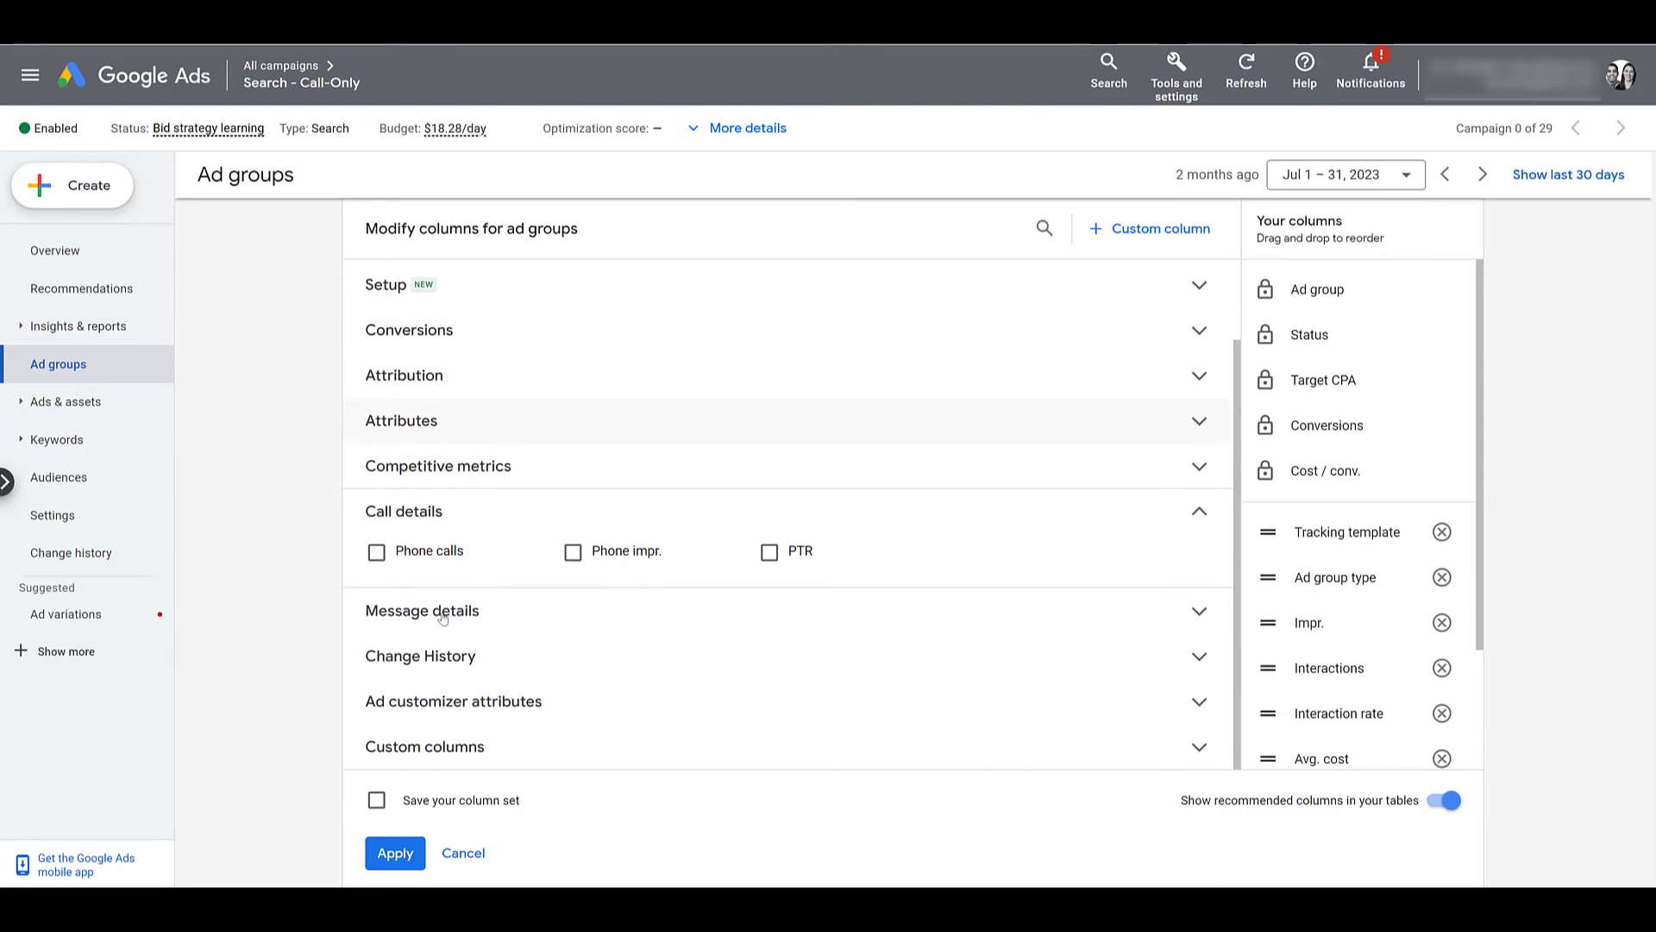
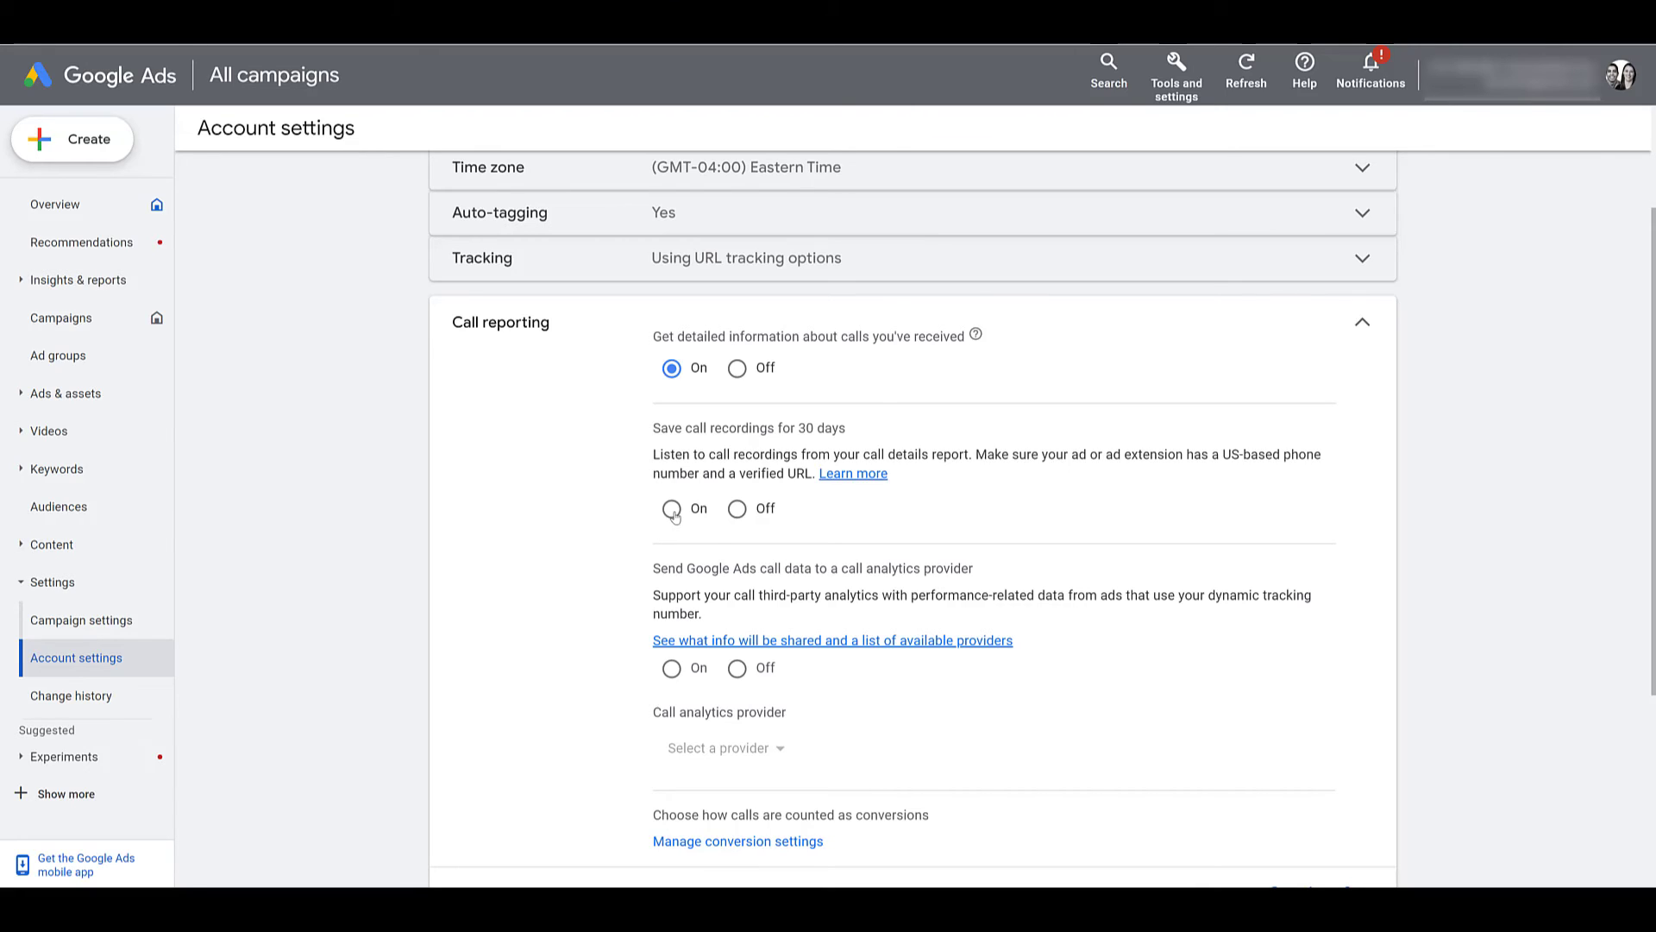
Turn on 30-day call recording saving and call data sharing with an analytics provider, accepting the terms.
left_click(673, 511)
left_click(671, 668)
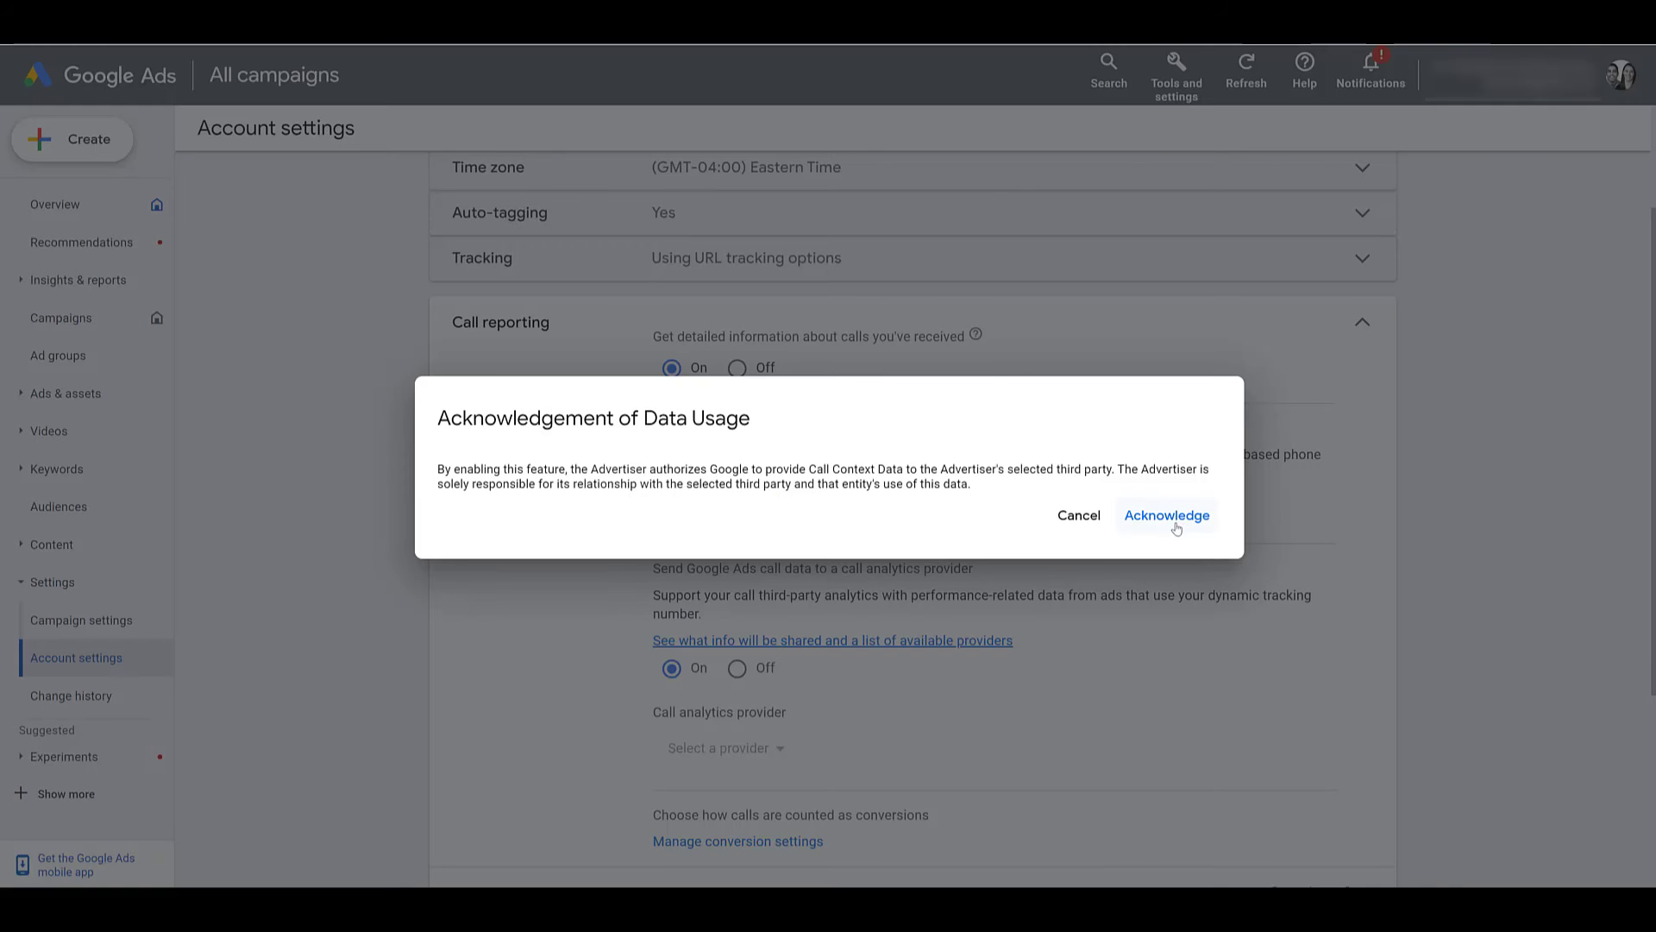
left_click(1180, 518)
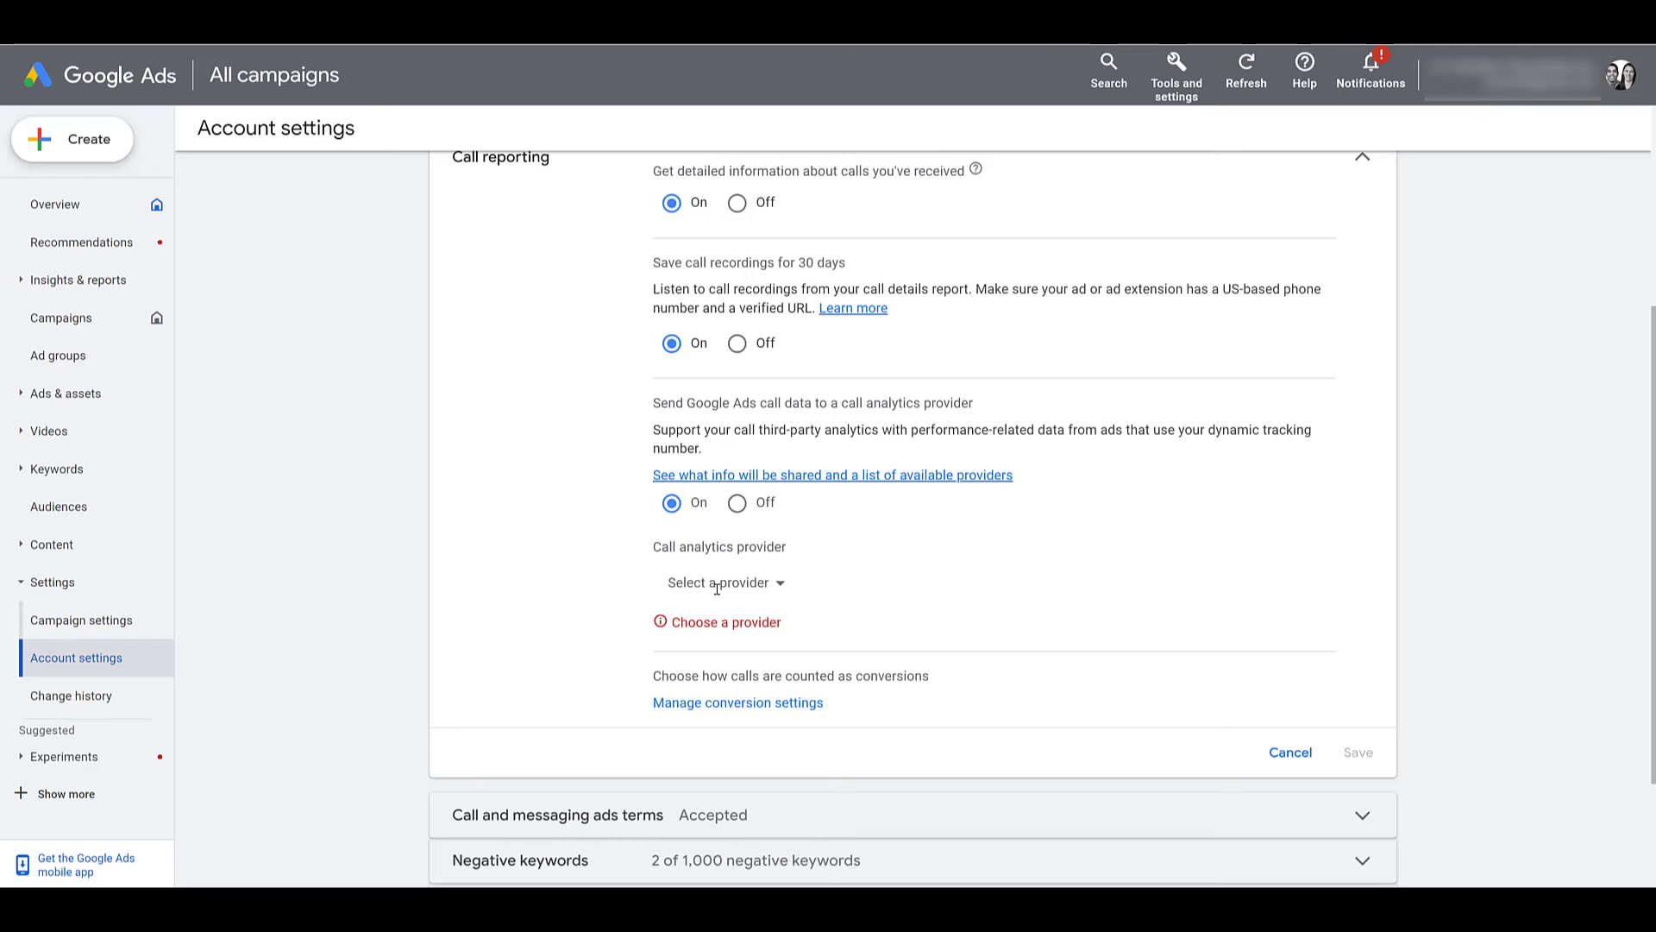
Browse the call analytics provider list and close it without choosing a provider.
left_click(766, 591)
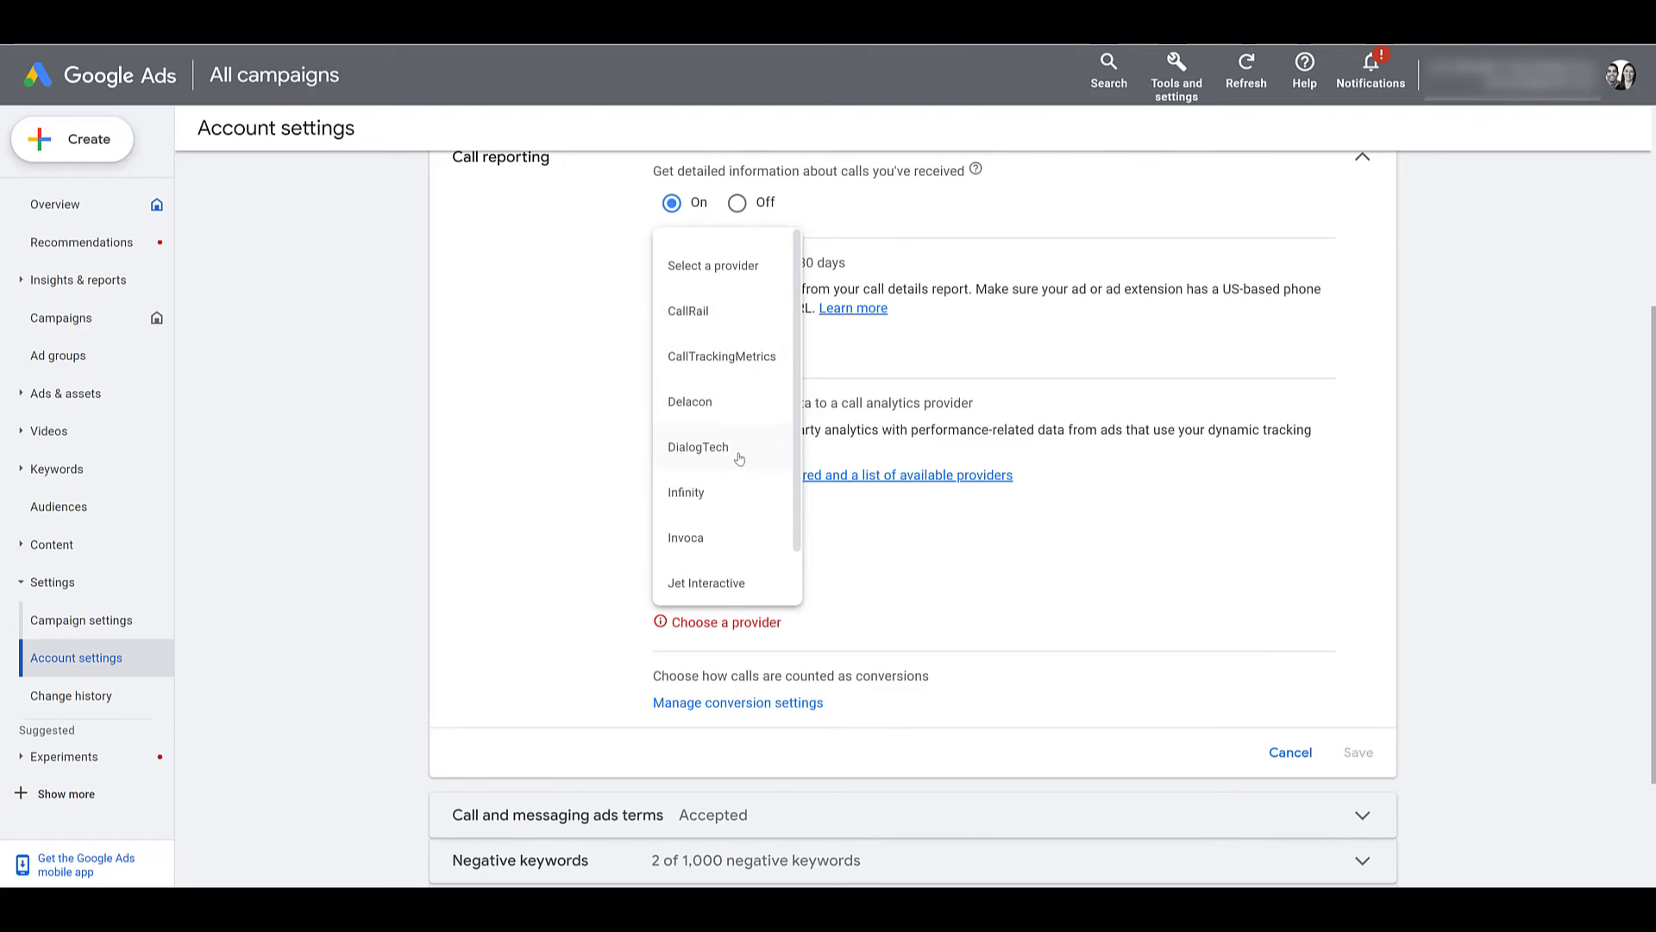
scroll(739, 458, "down", 1)
scroll(729, 508, "up", 1)
scroll(716, 510, "down", 1)
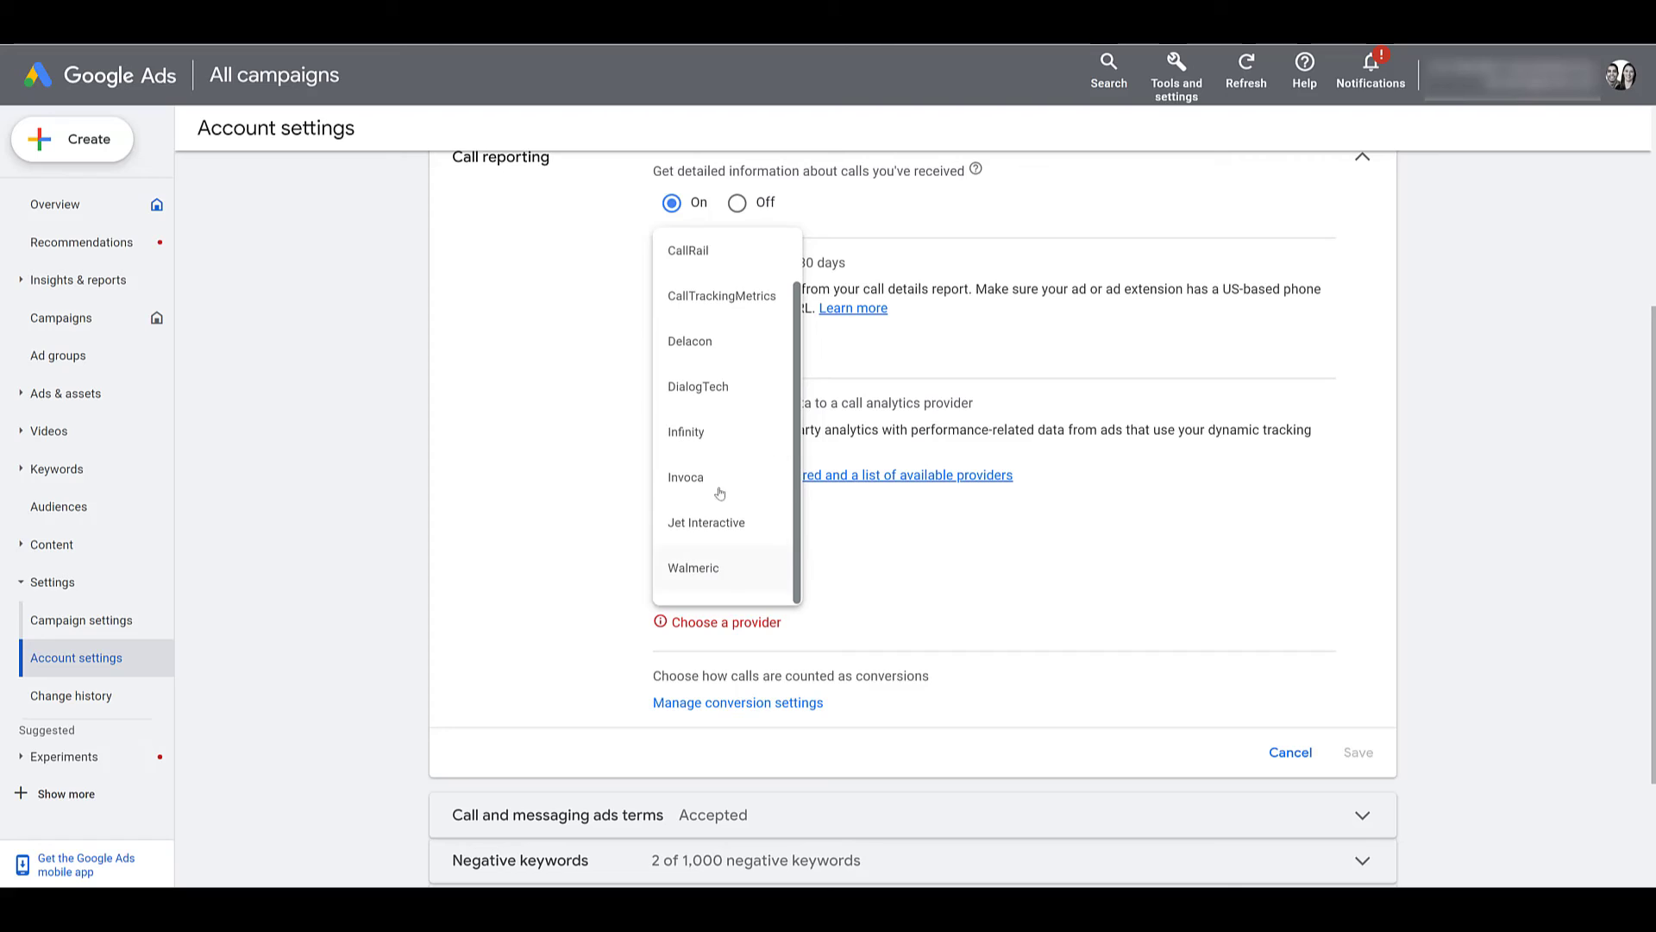
scroll(718, 416, "up", 1)
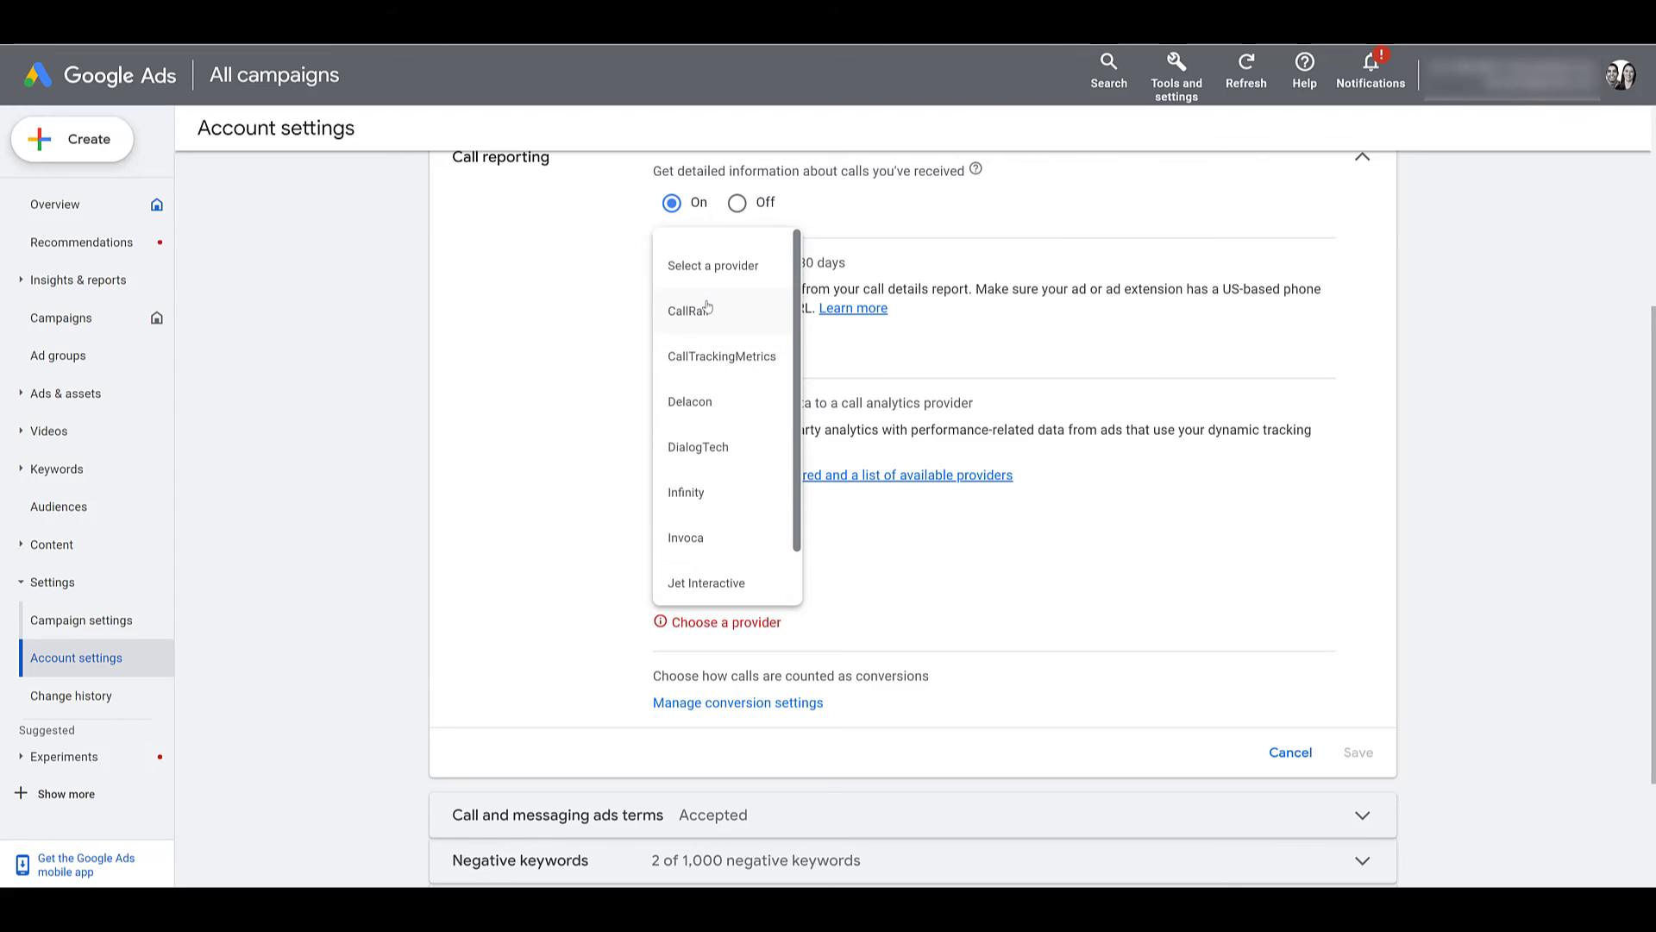
left_click(1035, 414)
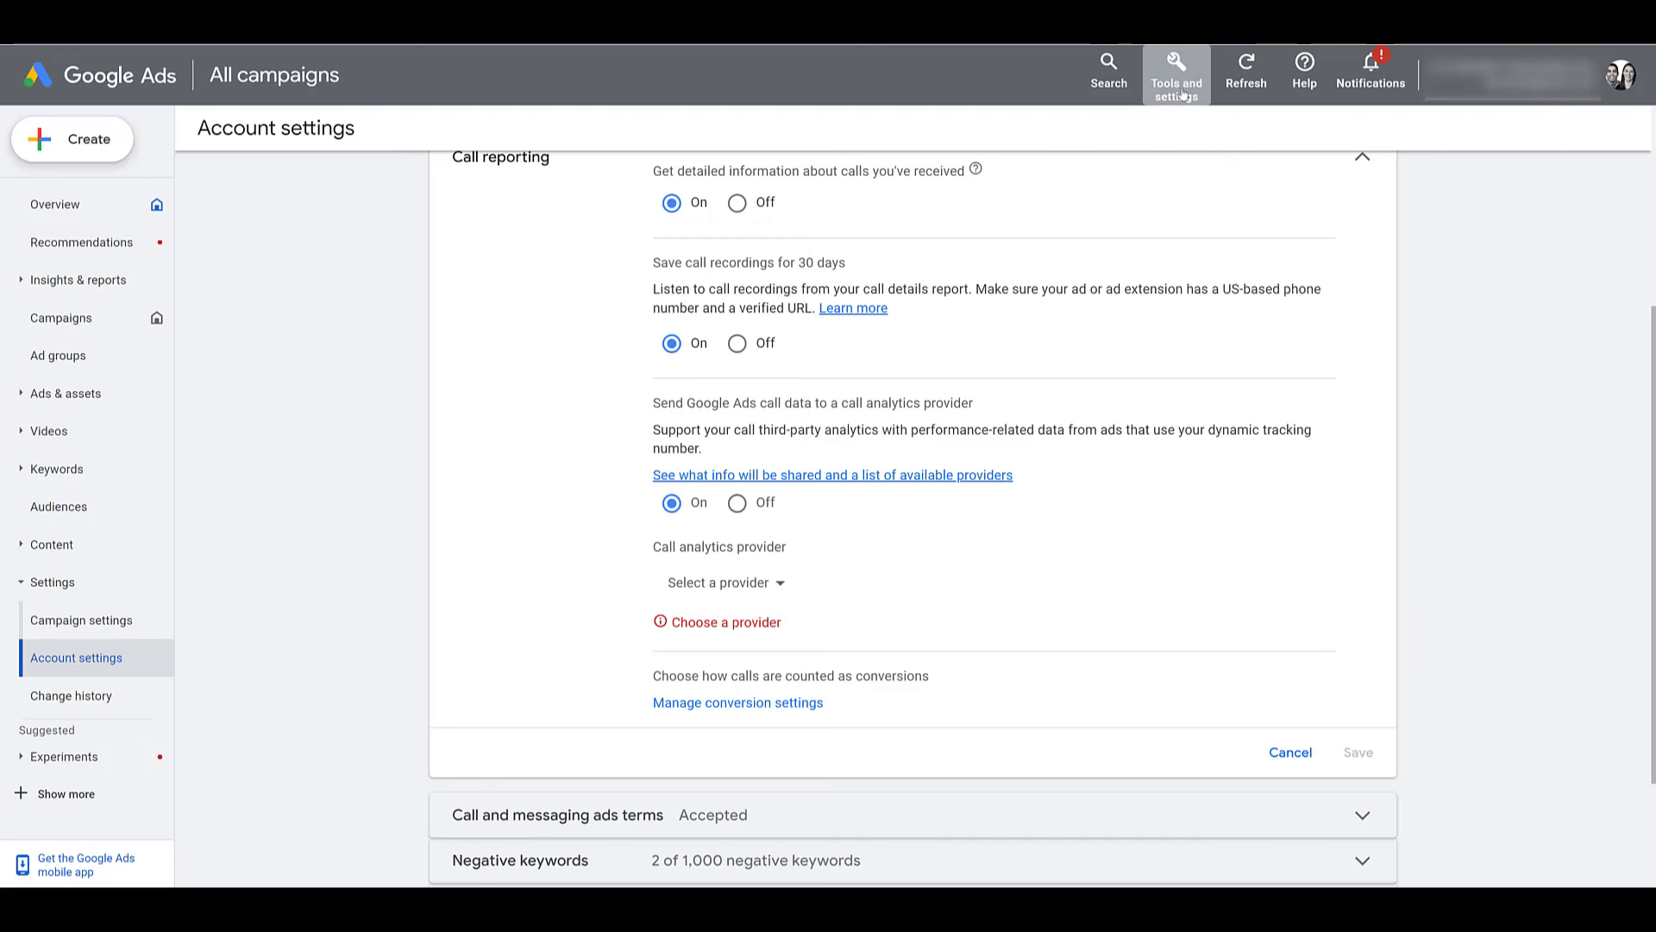
Switch analytics provider data sharing back to Off and save the call reporting settings.
left_click(1180, 91)
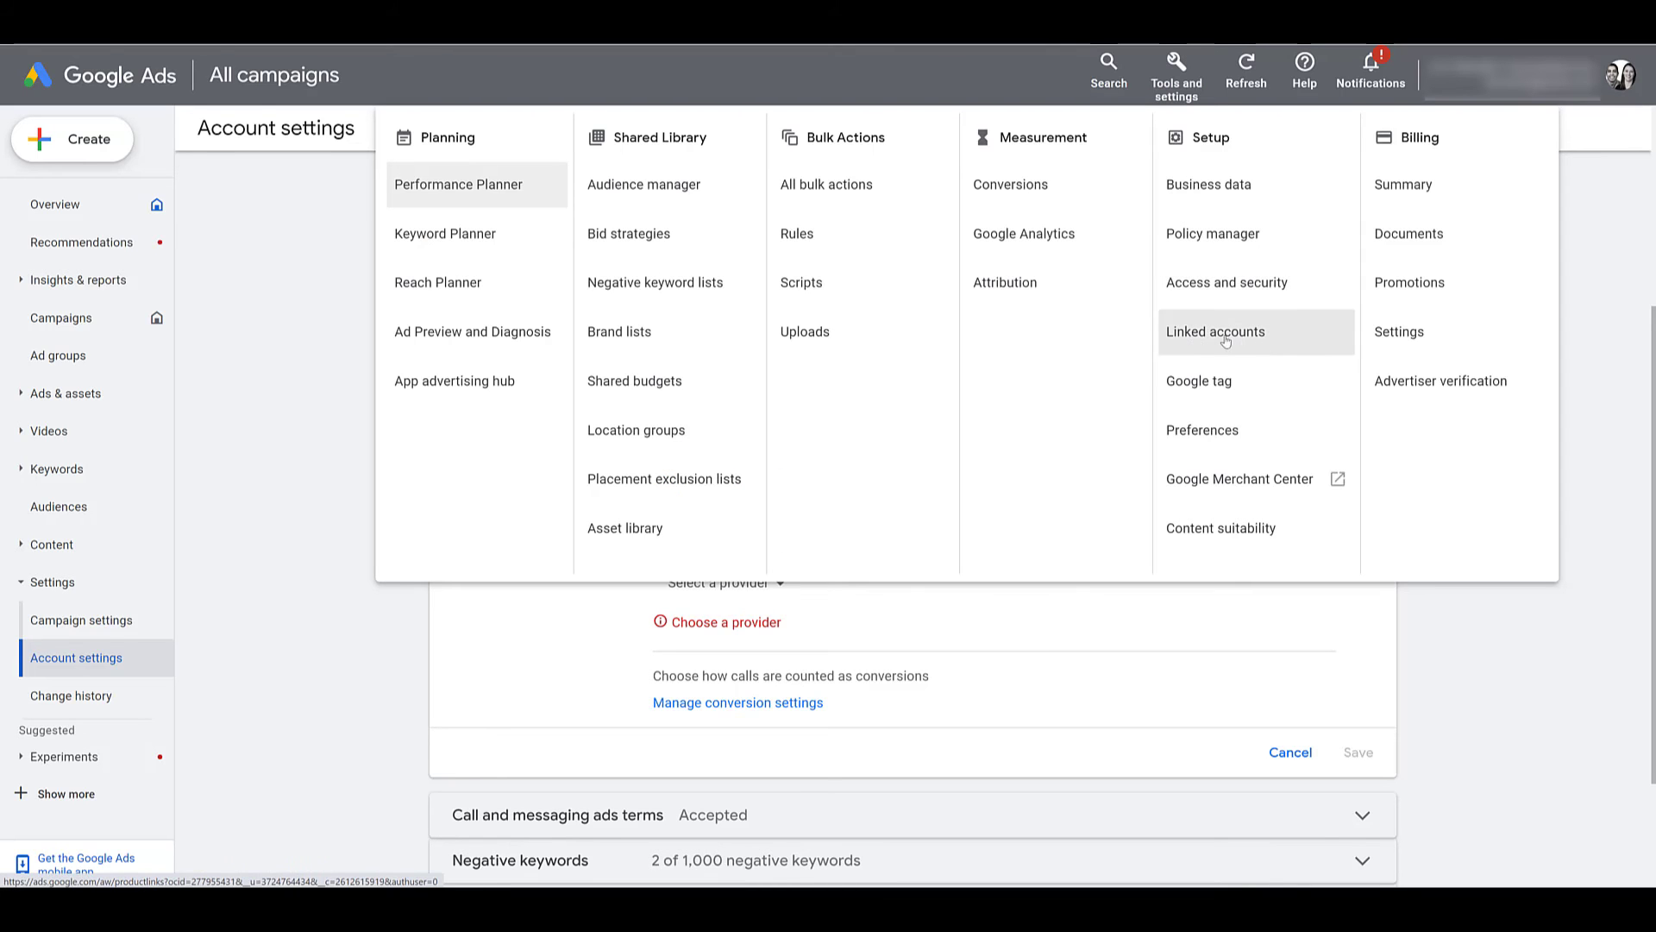
left_click(996, 616)
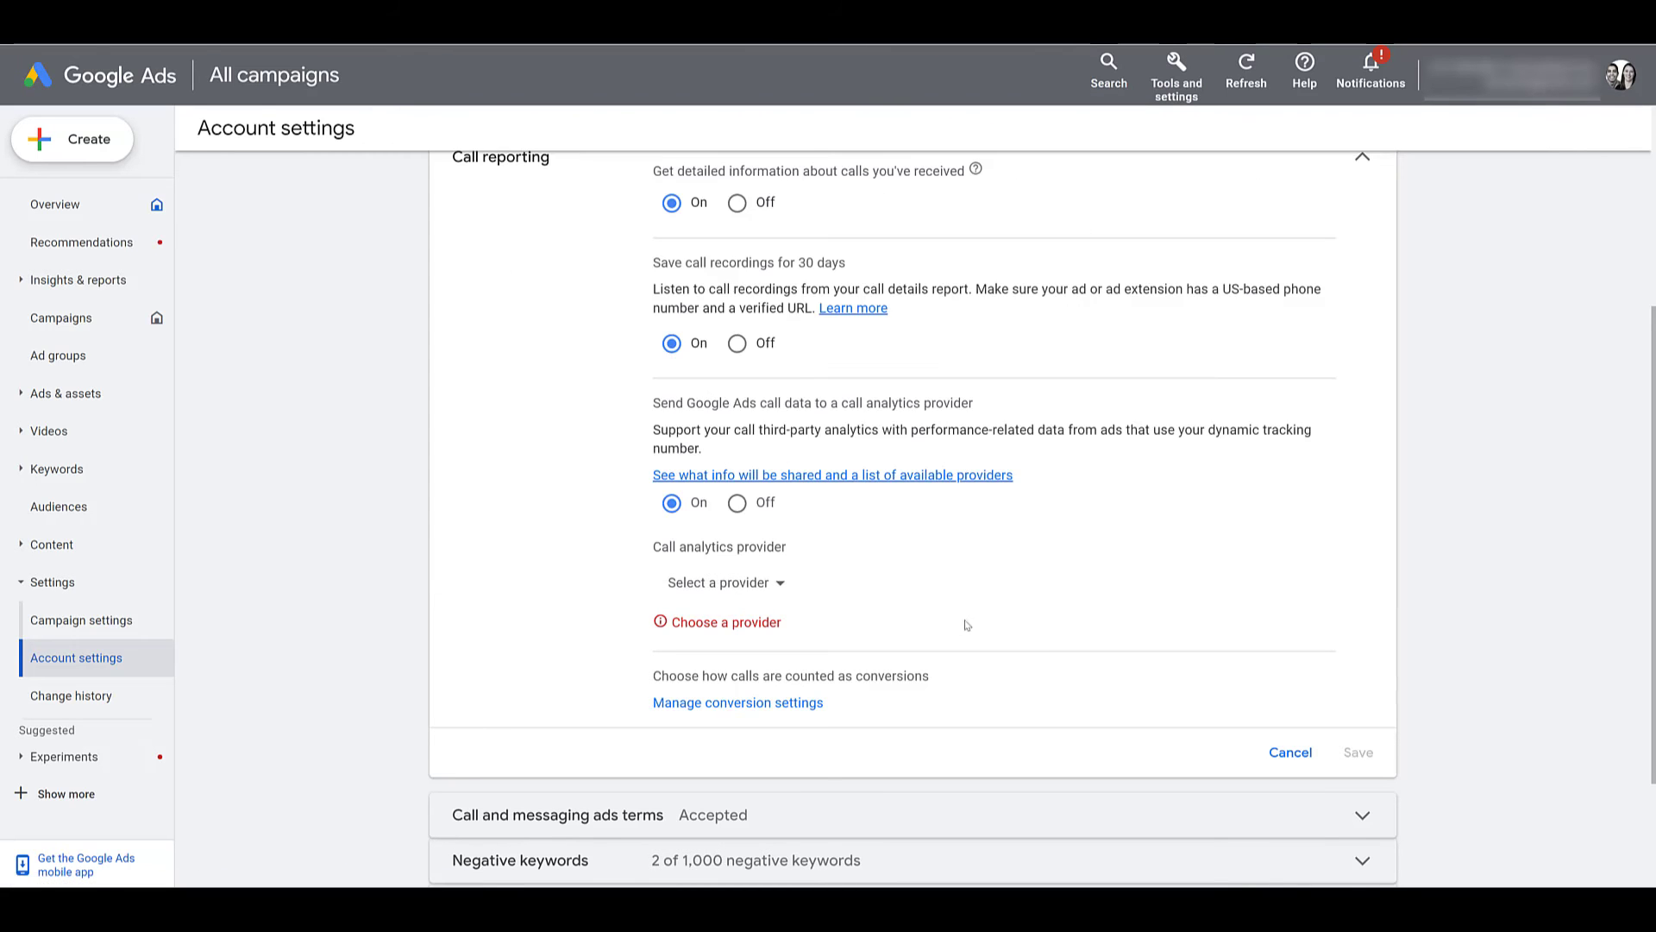
left_click(738, 503)
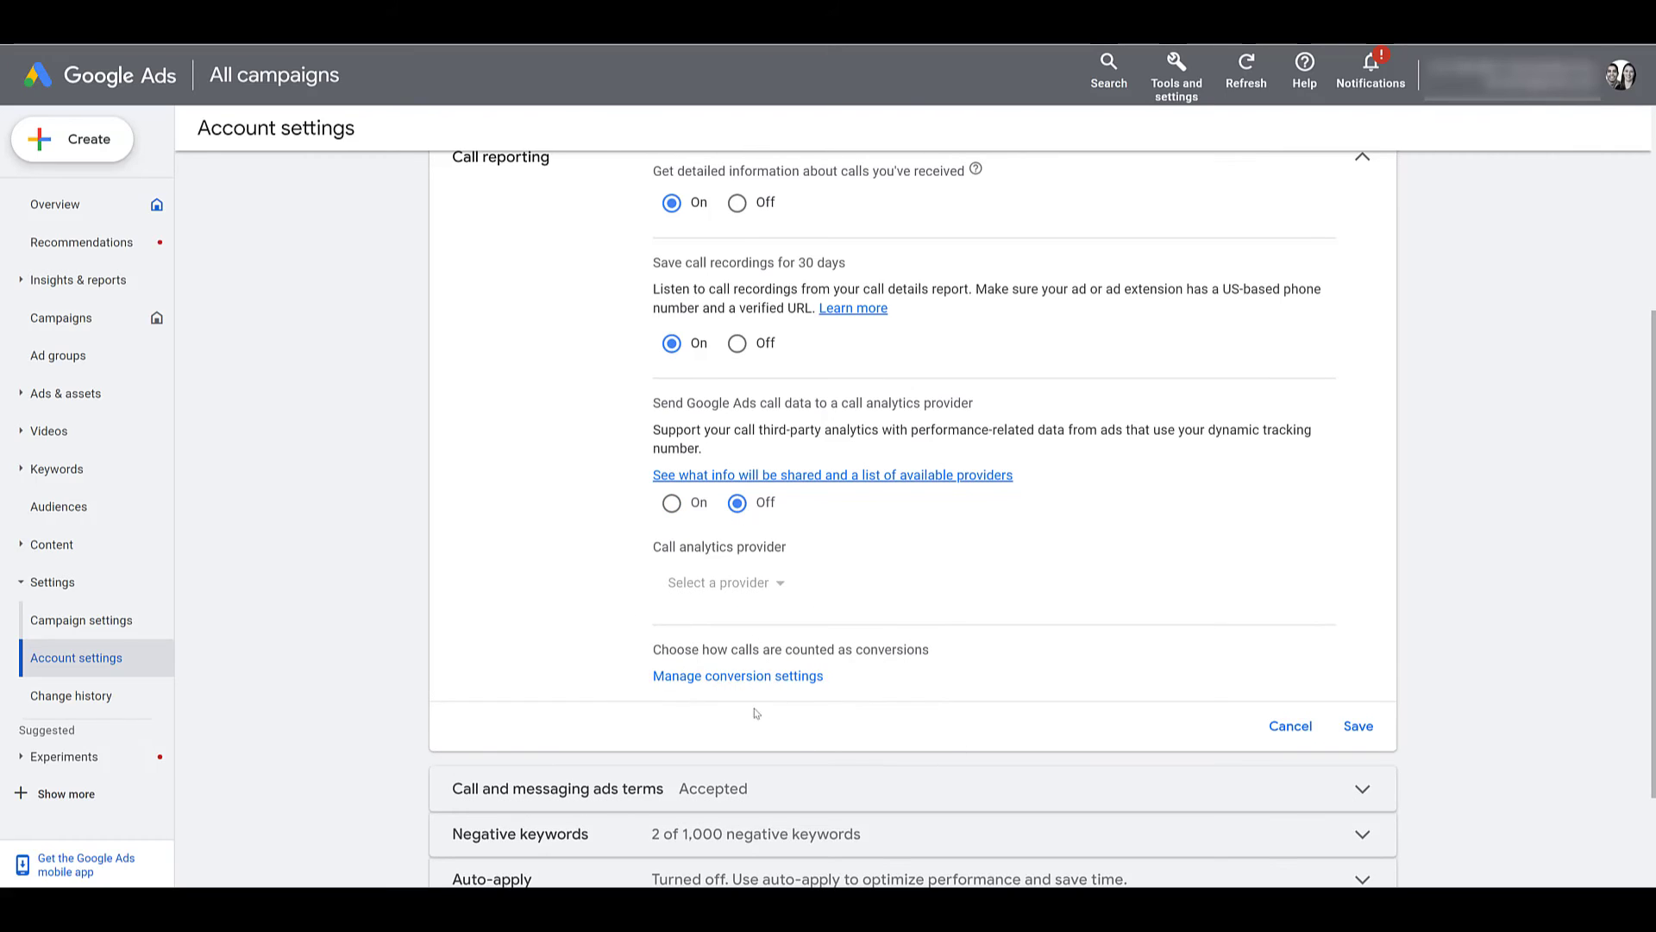
left_click(1360, 727)
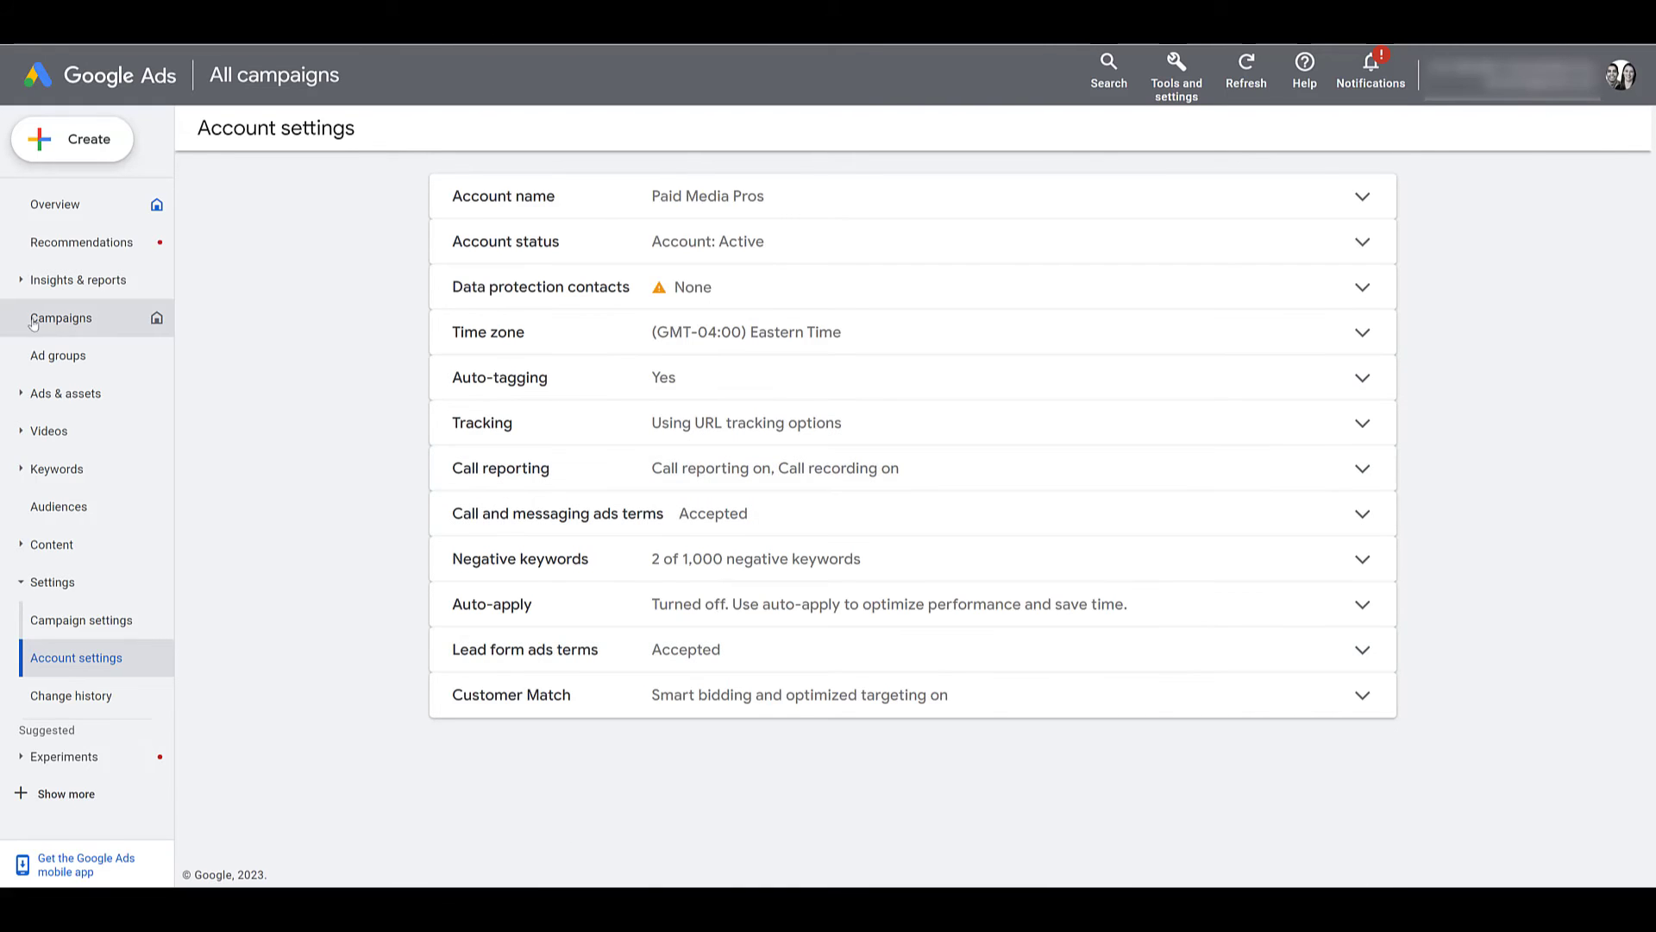
Open the Search - Call-Only campaign and expand the Reports menu's Assets (legacy) submenu.
left_click(60, 318)
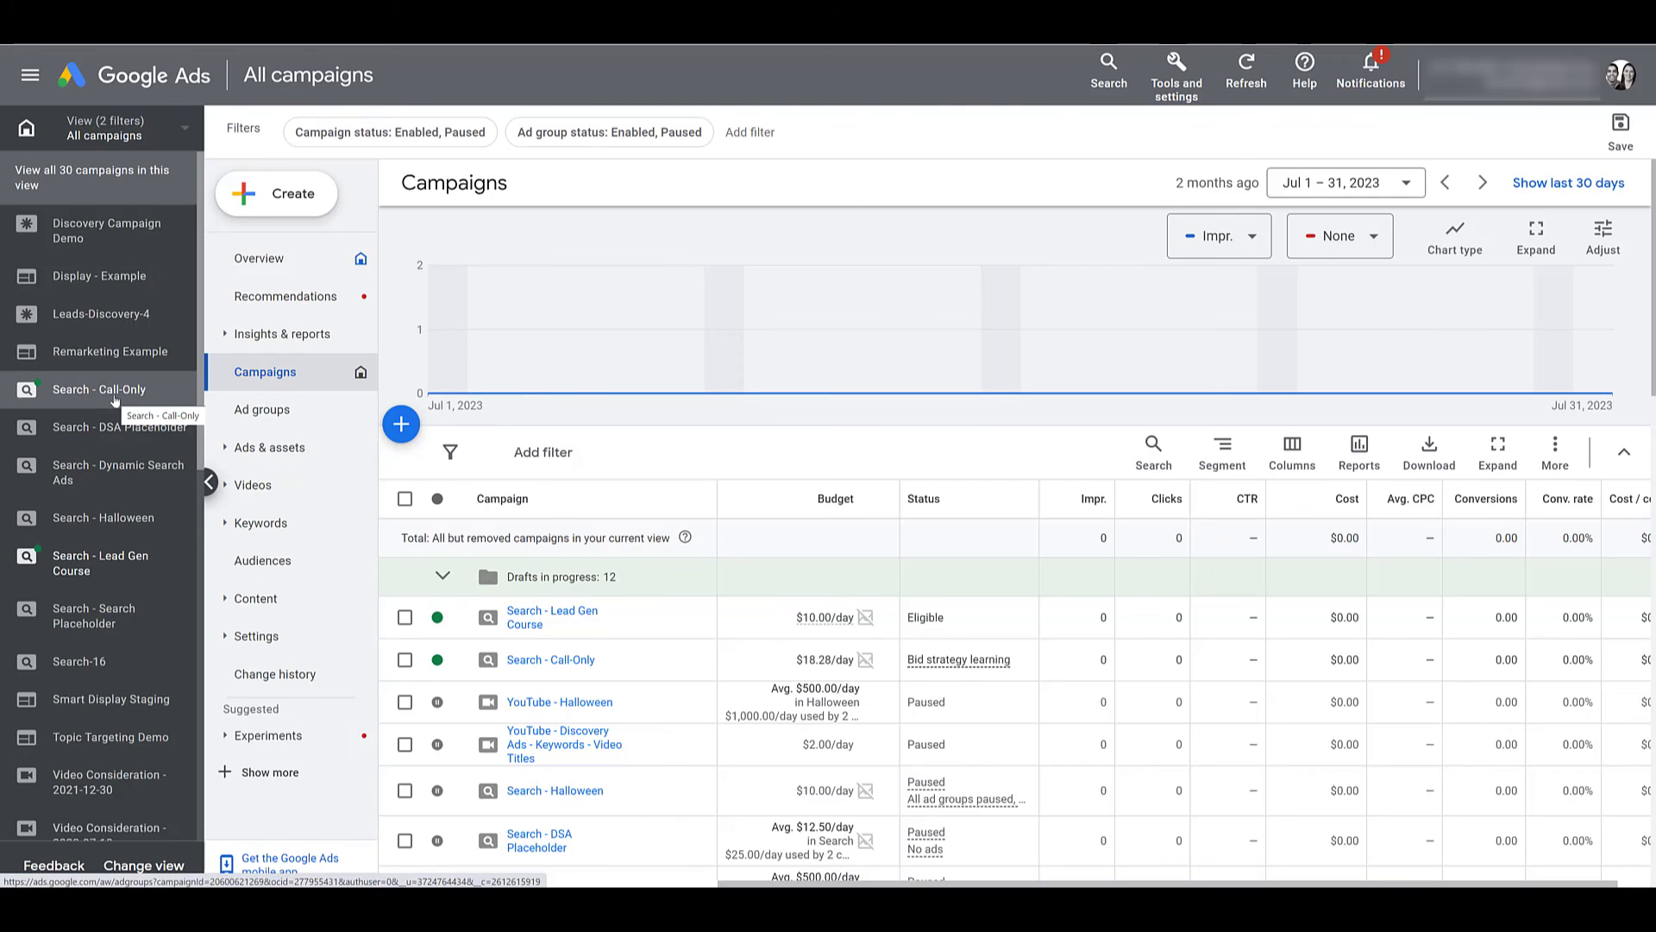
left_click(113, 392)
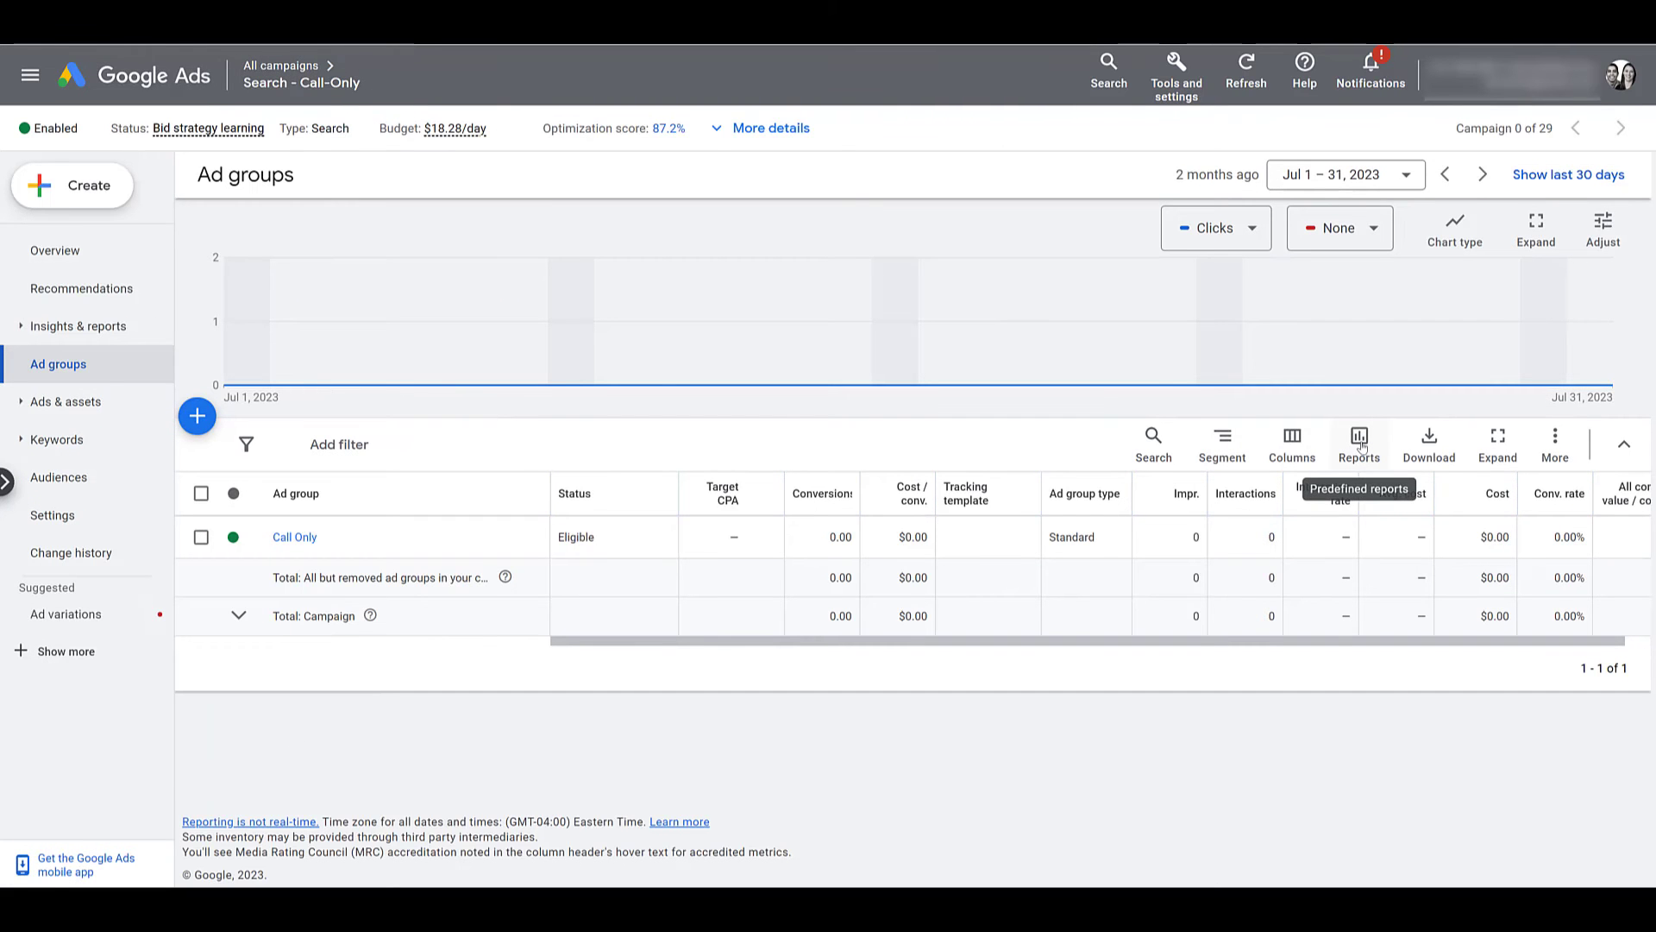
left_click(1360, 442)
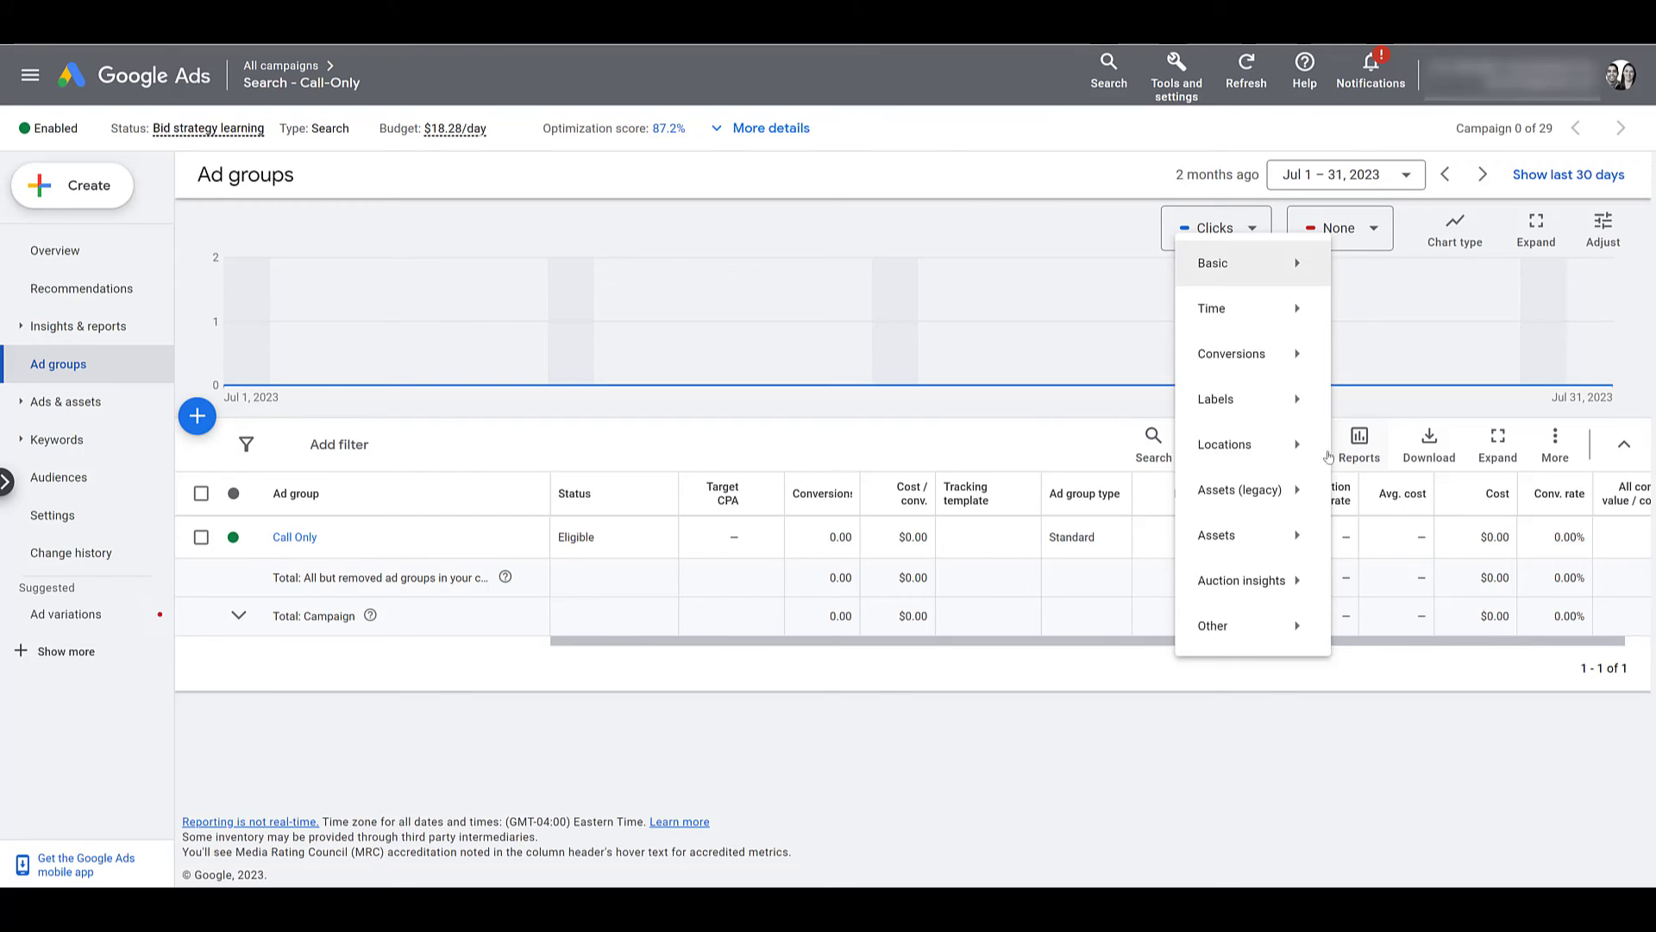
mouse_move(1245, 505)
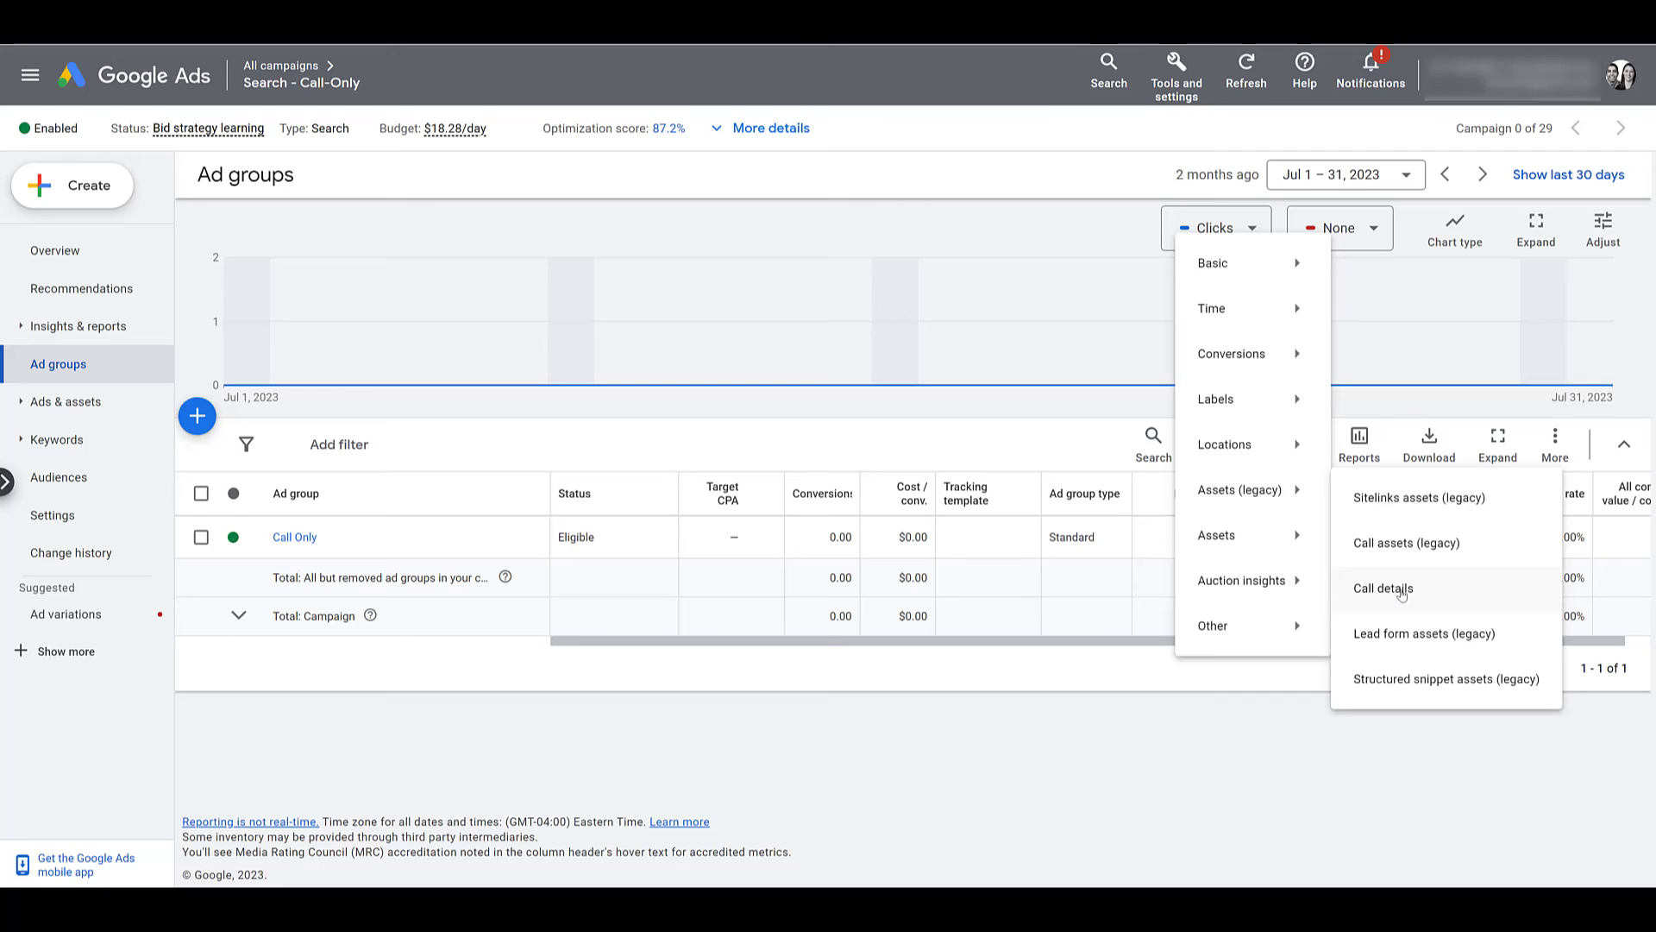
mouse_move(1242, 541)
Open the Call details report and scroll right through its call columns.
left_click(1397, 597)
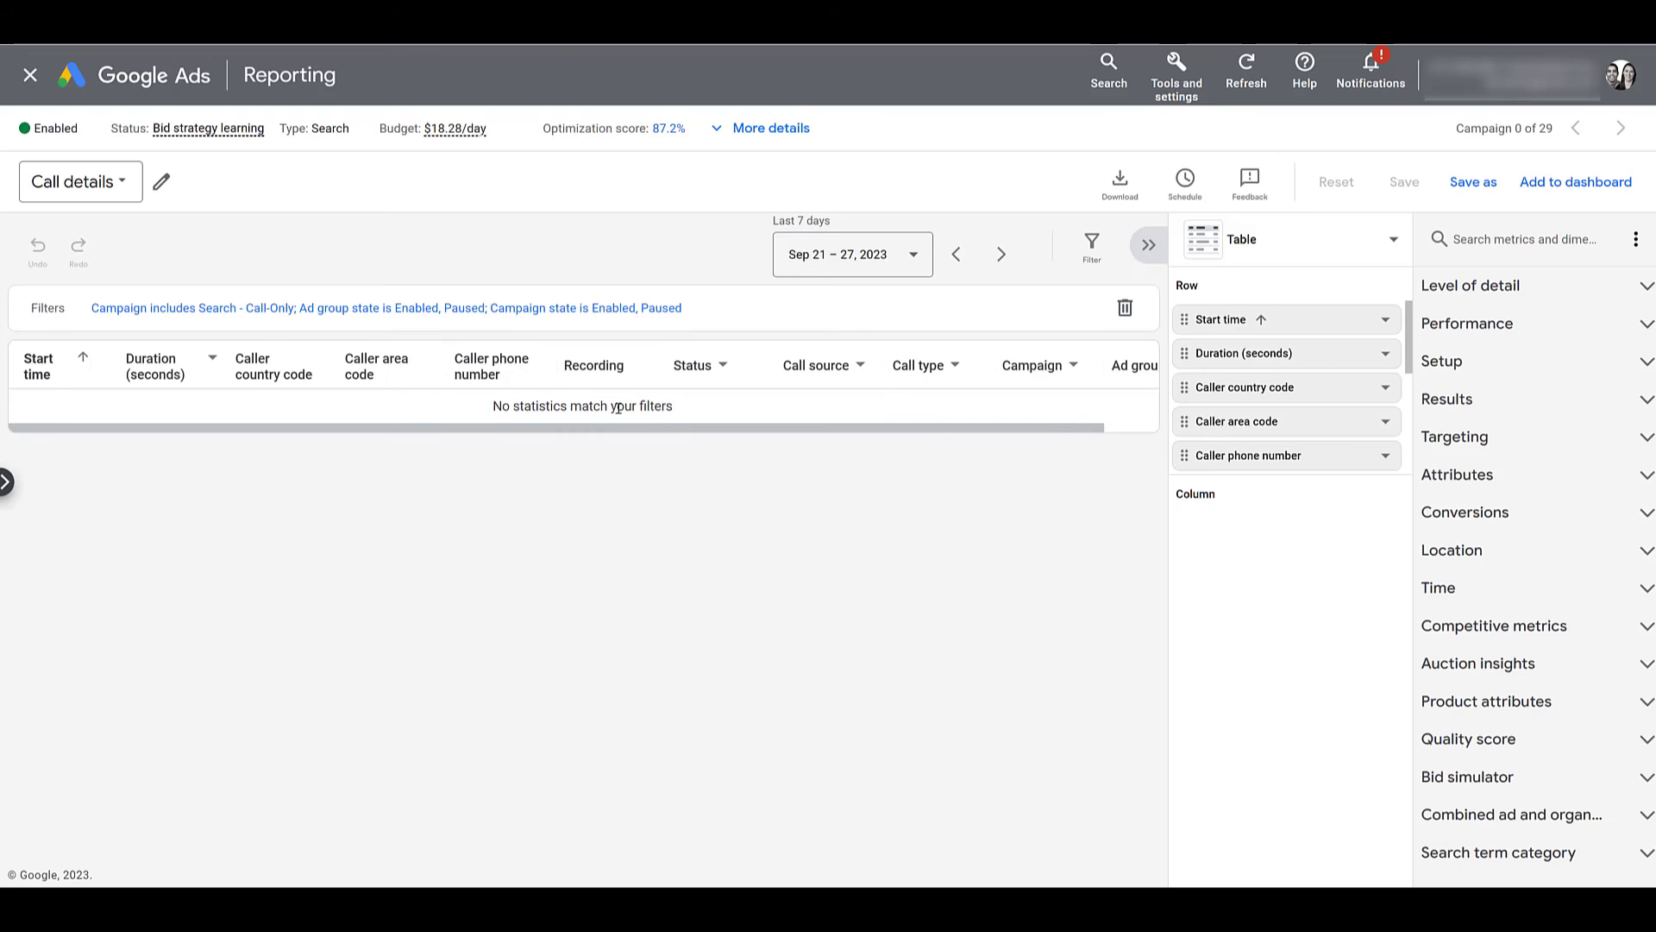
scroll(618, 409, "right", 2)
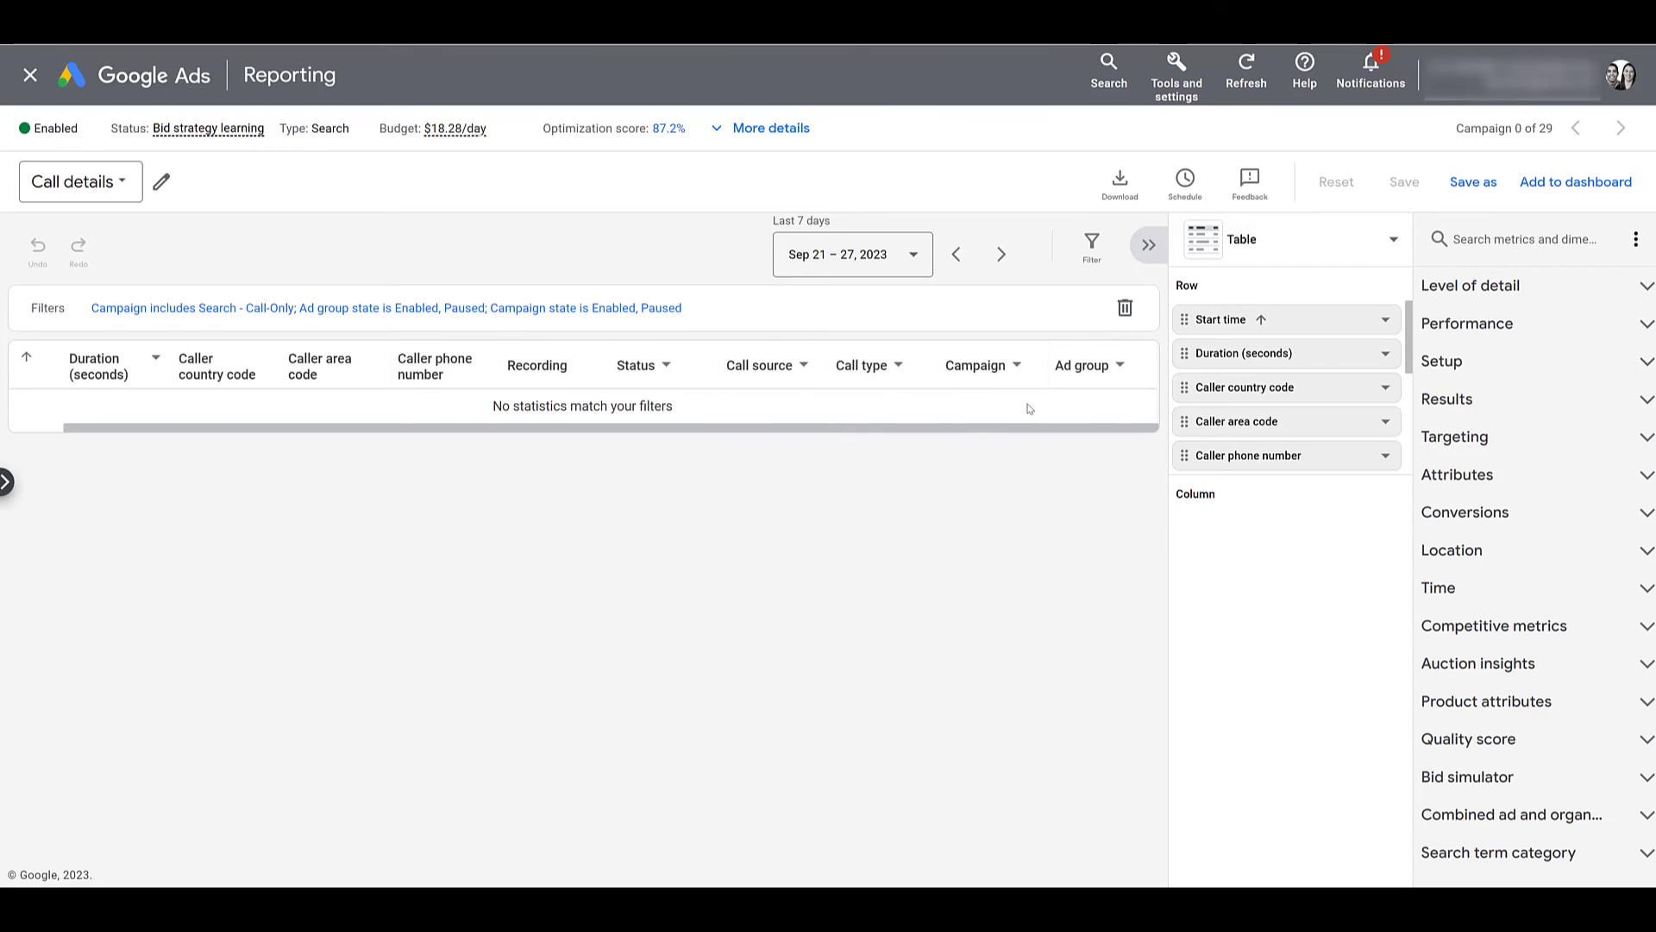